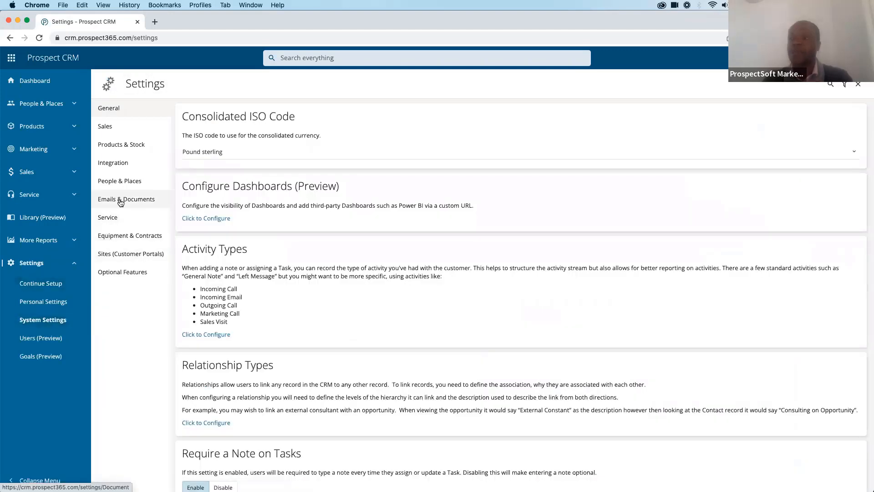
# - Open the Introductory Email template's details from the document templates in the Emails & Documents settings
pyautogui.click(120, 203)
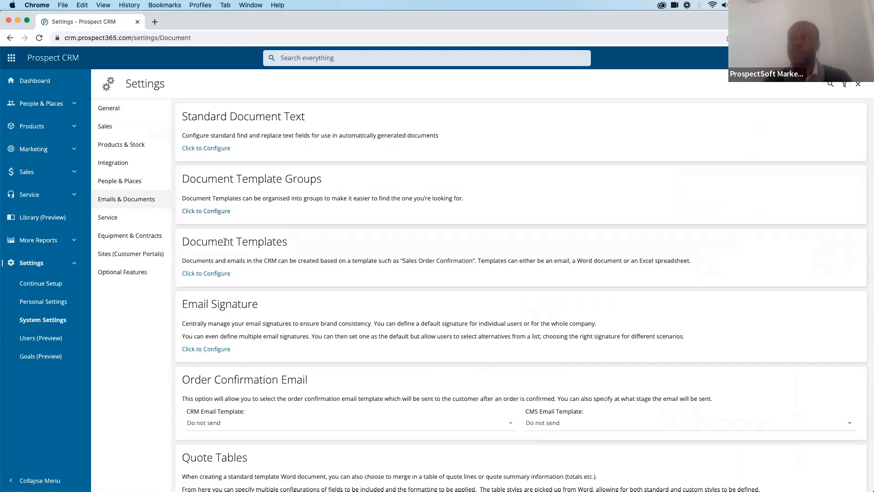
pyautogui.click(217, 273)
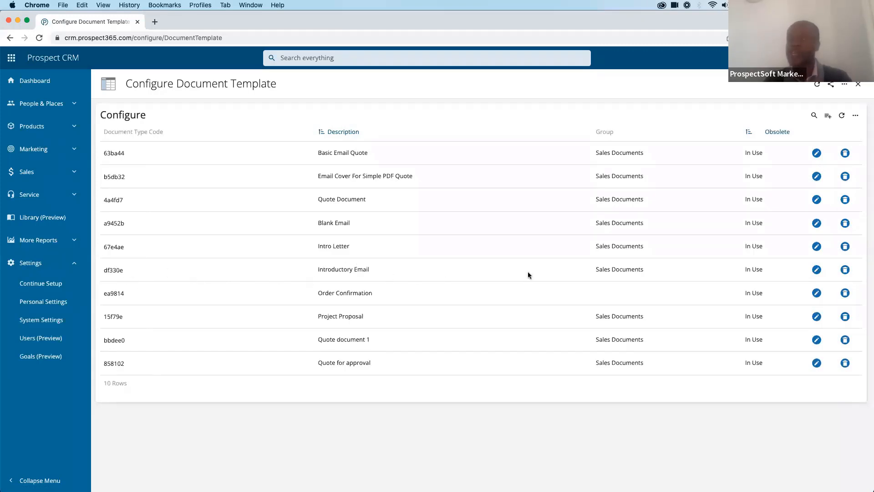
pyautogui.click(816, 273)
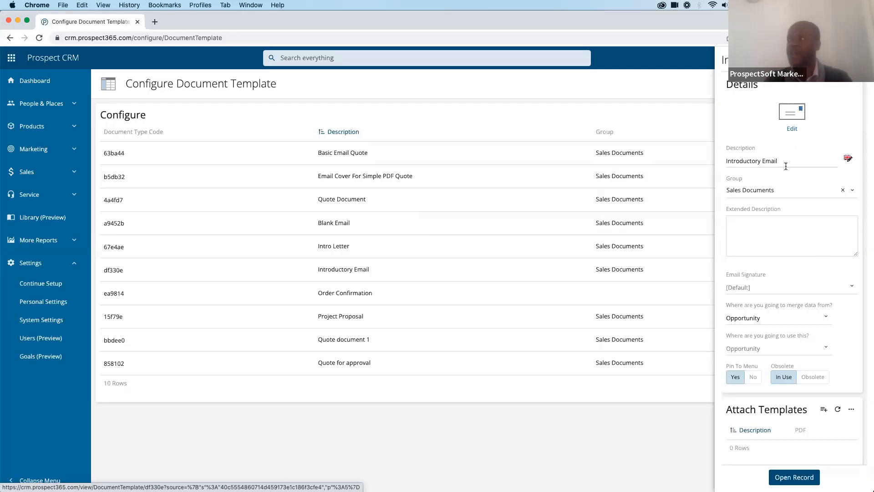
# - Examine the group choices and the extended description field of the Introductory Email template
pyautogui.click(798, 190)
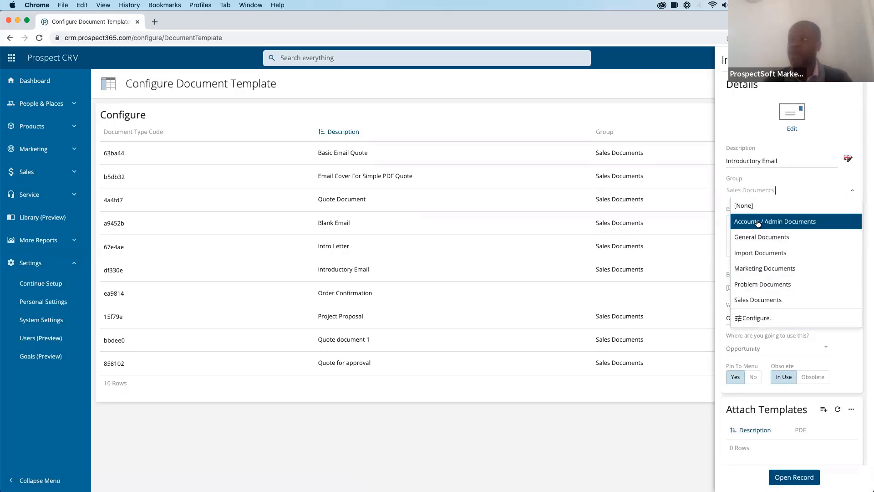
pyautogui.click(723, 193)
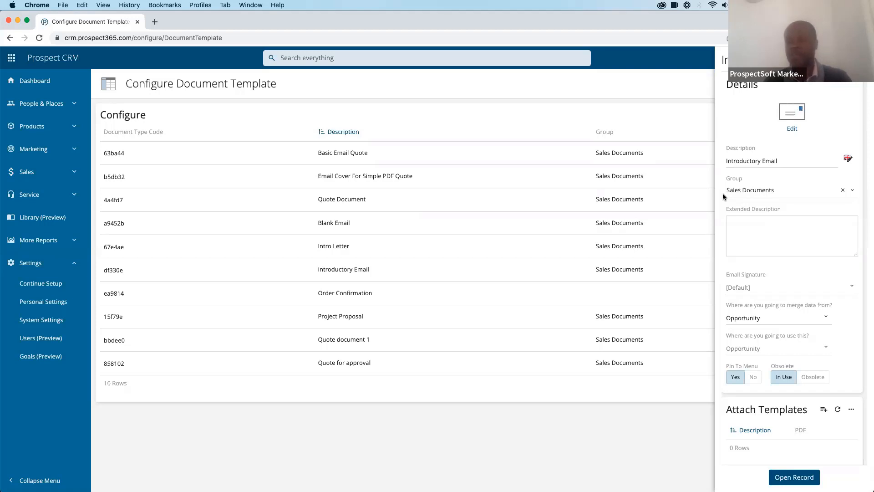
pyautogui.click(749, 189)
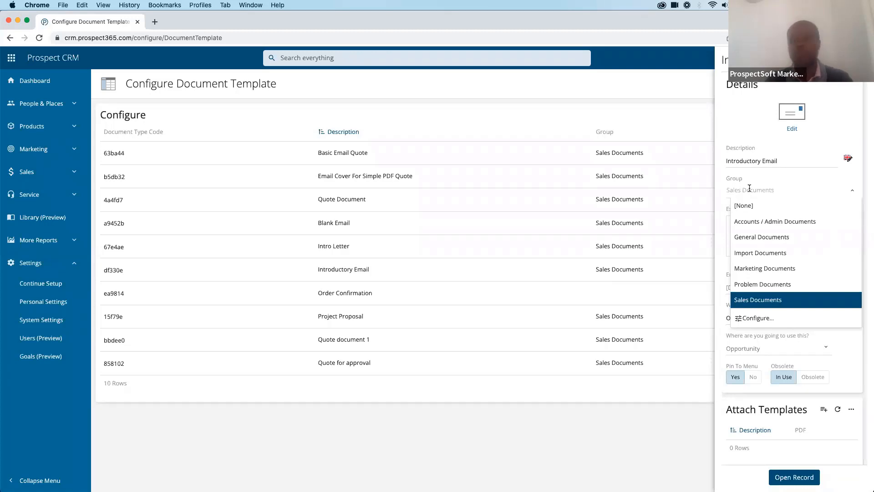
pyautogui.click(718, 217)
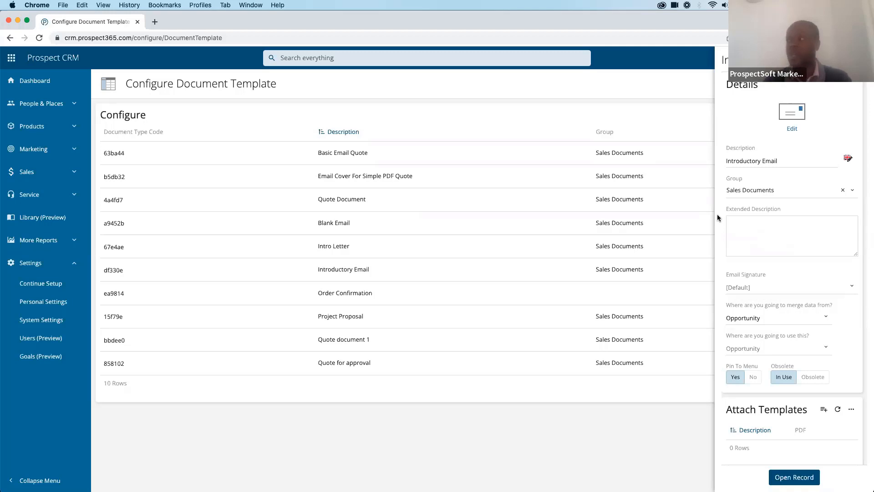
pyautogui.click(773, 229)
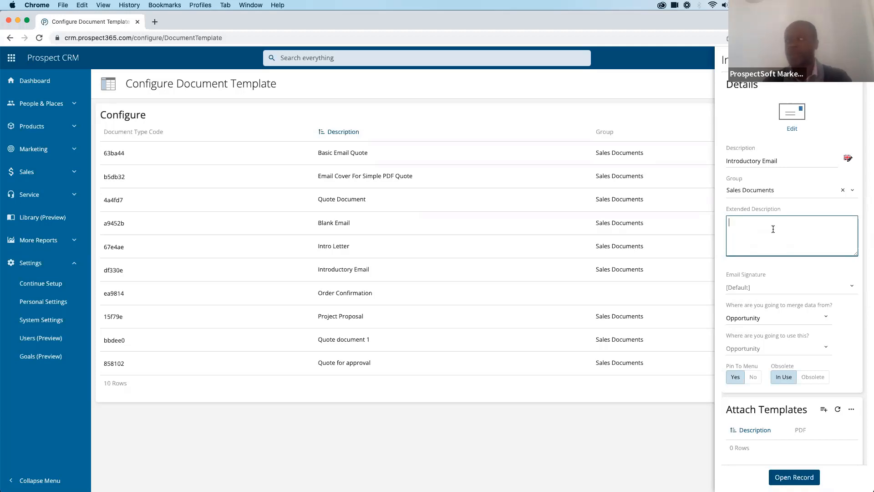
# - Review the template's options for email signature, merge data source and where the template is used
pyautogui.scroll(-2, 779, 249)
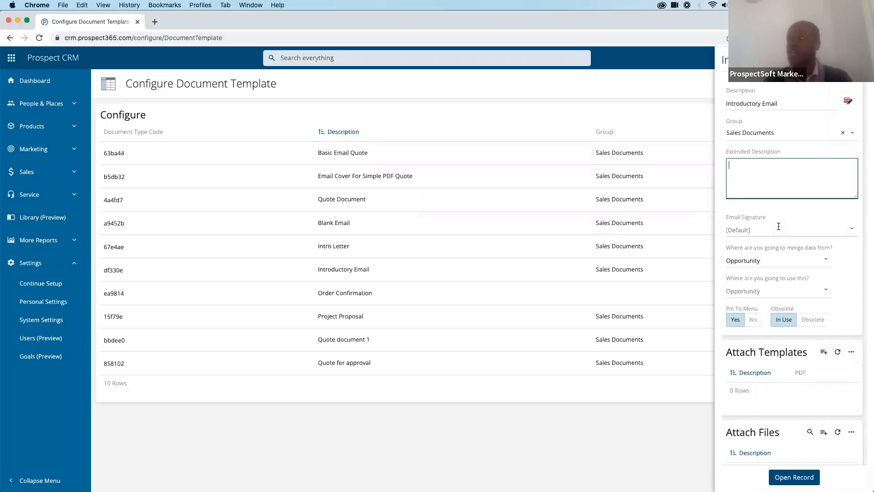
pyautogui.click(778, 227)
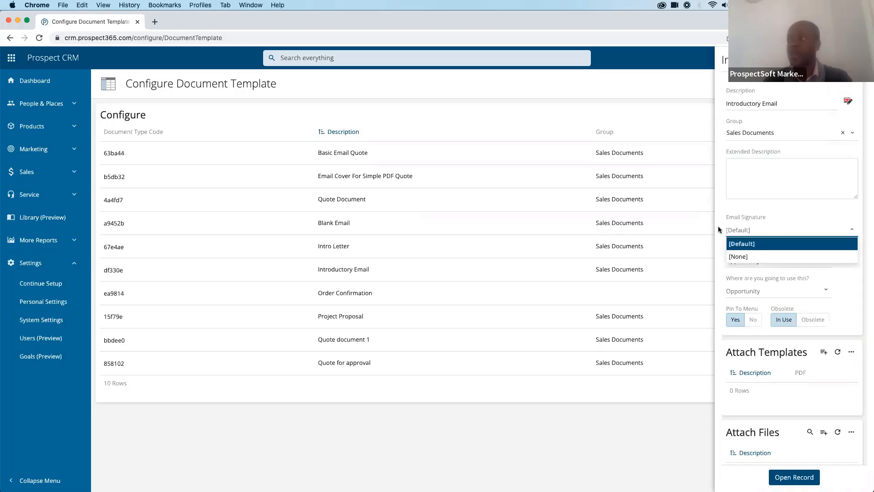
pyautogui.click(719, 229)
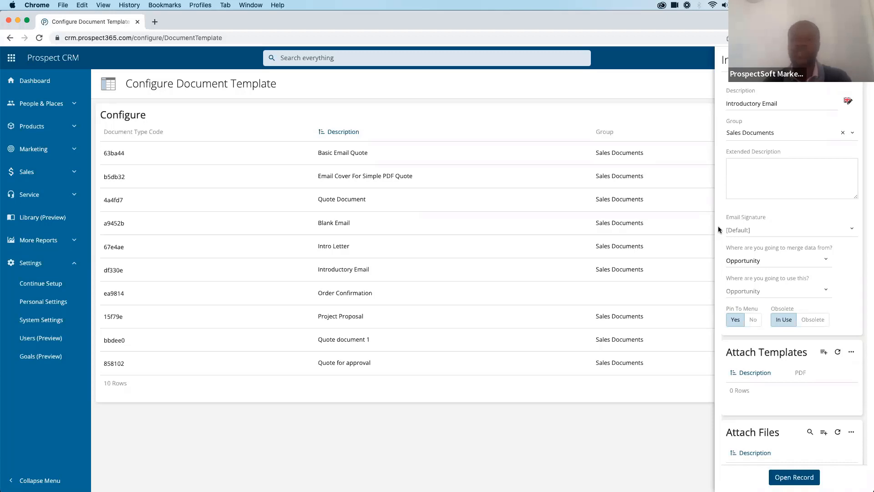
pyautogui.click(764, 260)
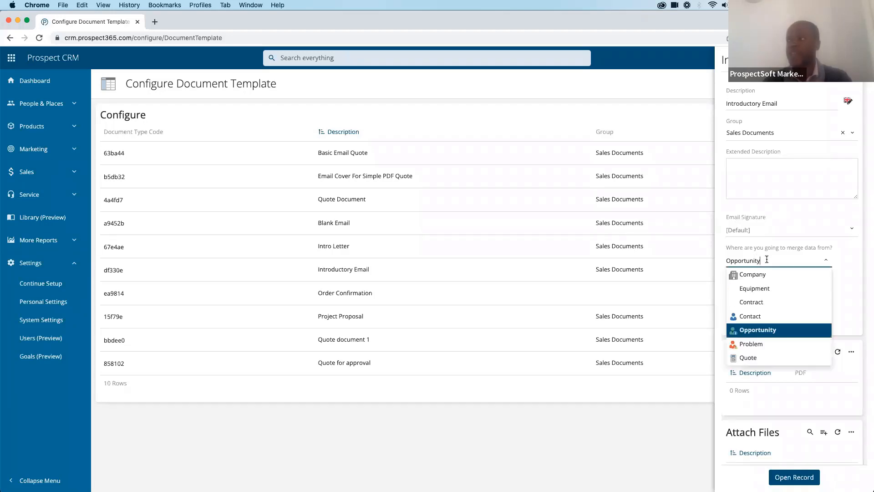
pyautogui.click(769, 331)
pyautogui.click(751, 289)
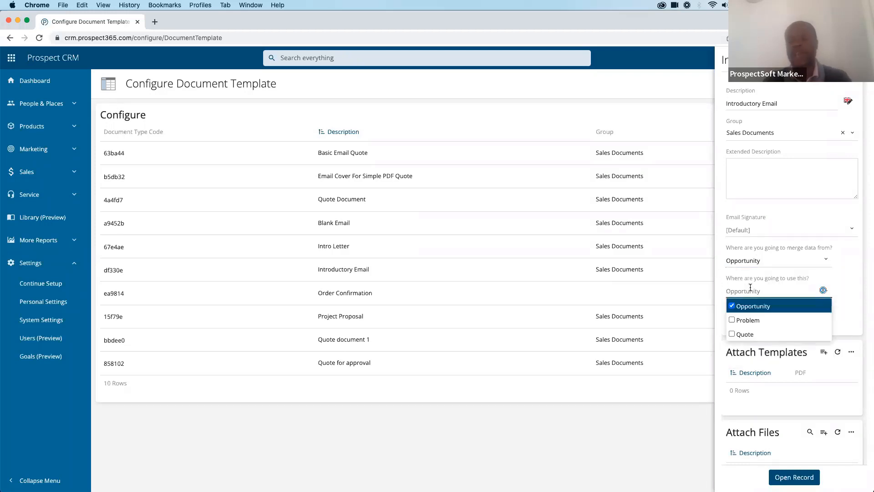
pyautogui.click(719, 288)
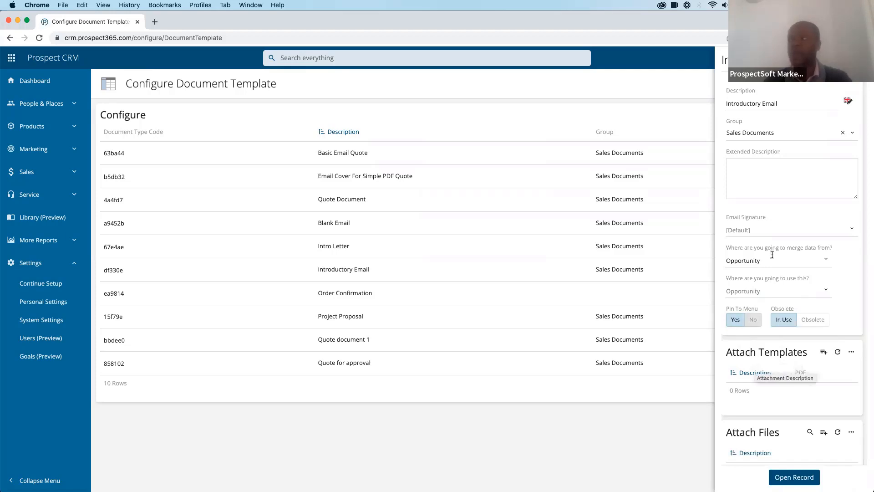
# - Open the template's email content for editing and enter "Please find details for your" as the start of the subject
pyautogui.scroll(3, 773, 255)
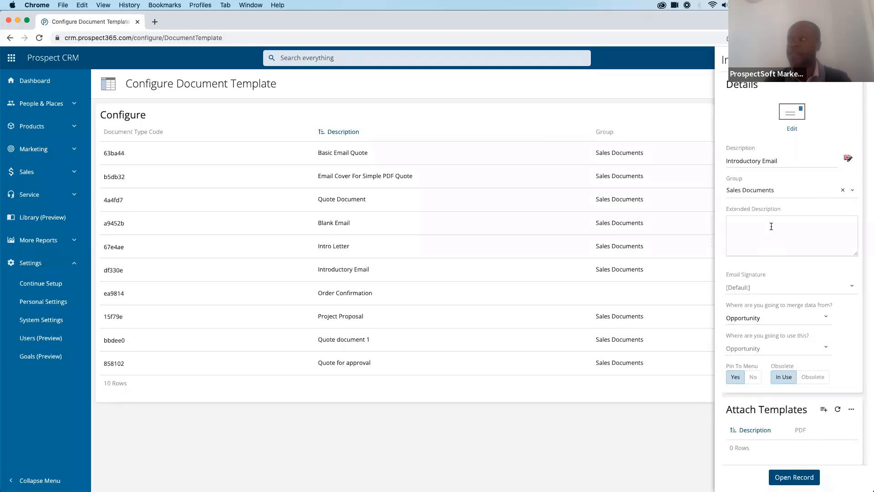
pyautogui.click(793, 129)
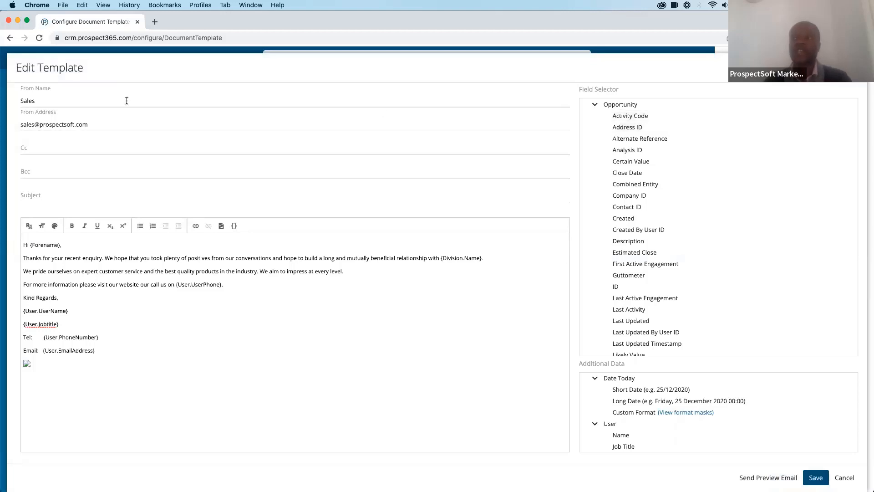
pyautogui.click(48, 101)
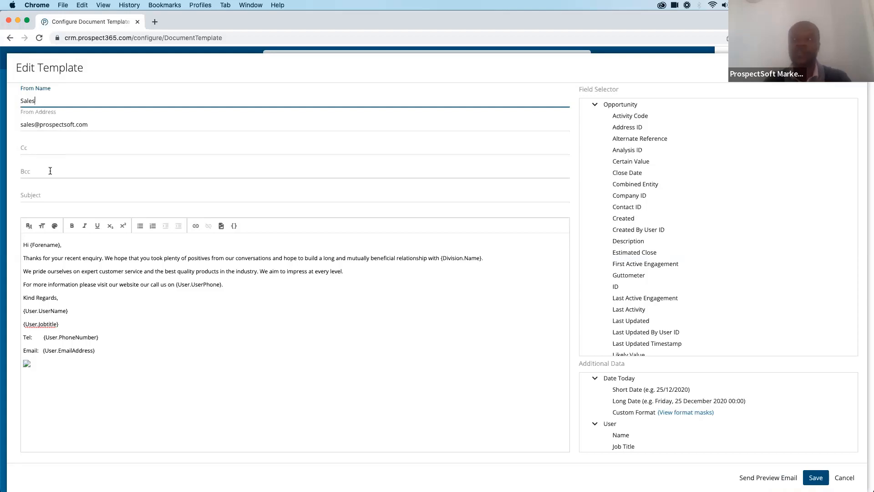
pyautogui.click(53, 194)
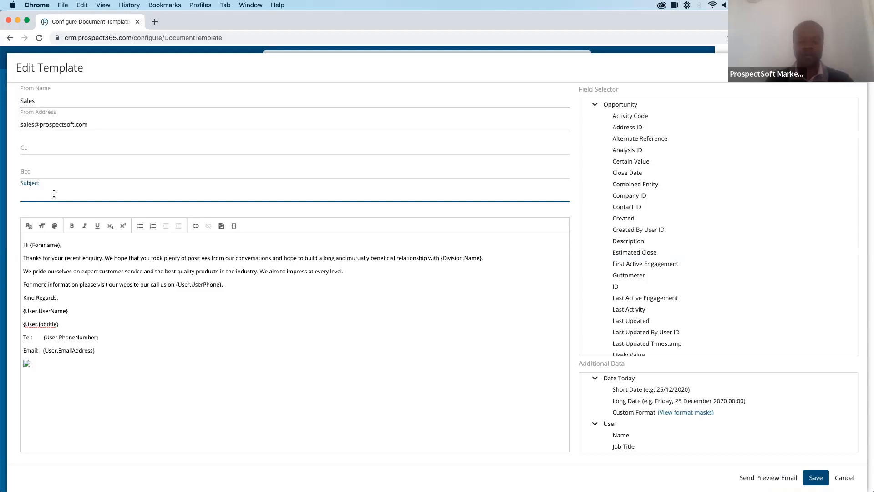
pyautogui.write('Pleas')
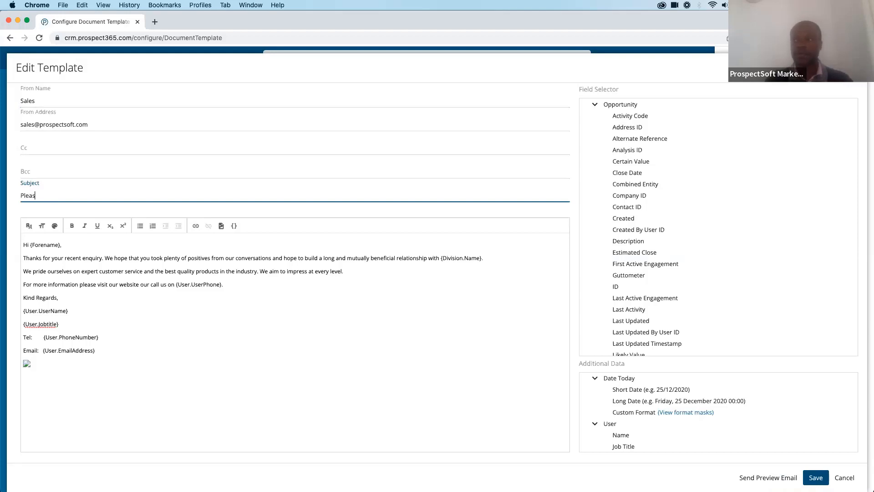
pyautogui.write('e find details for your')
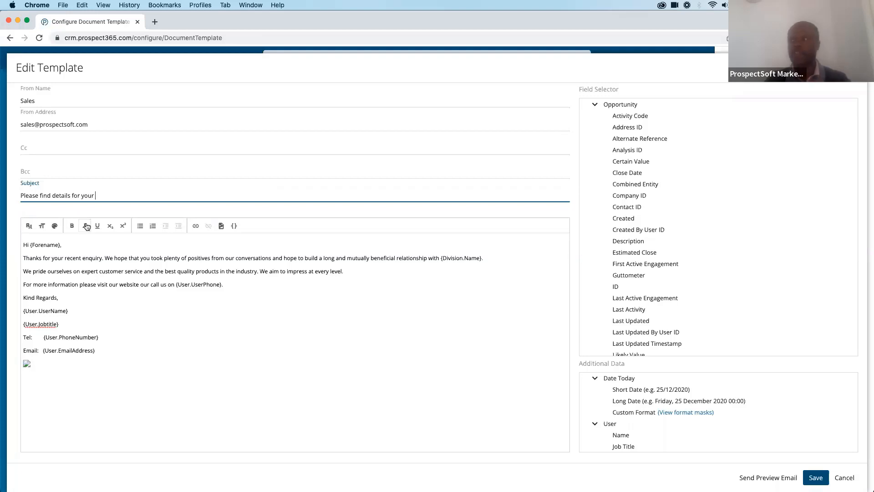
# - Append the contact's First Name and Last Name merge fields to the subject, separated by a space
pyautogui.scroll(-3, 665, 218)
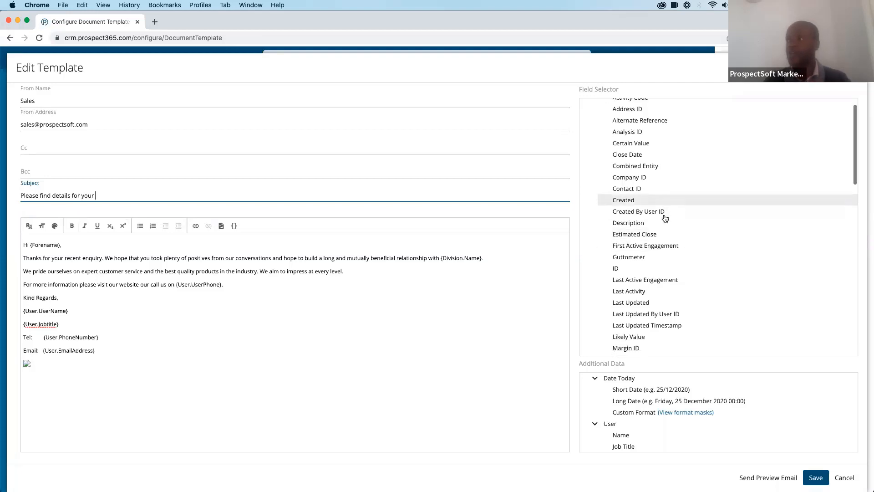
pyautogui.scroll(-4, 665, 218)
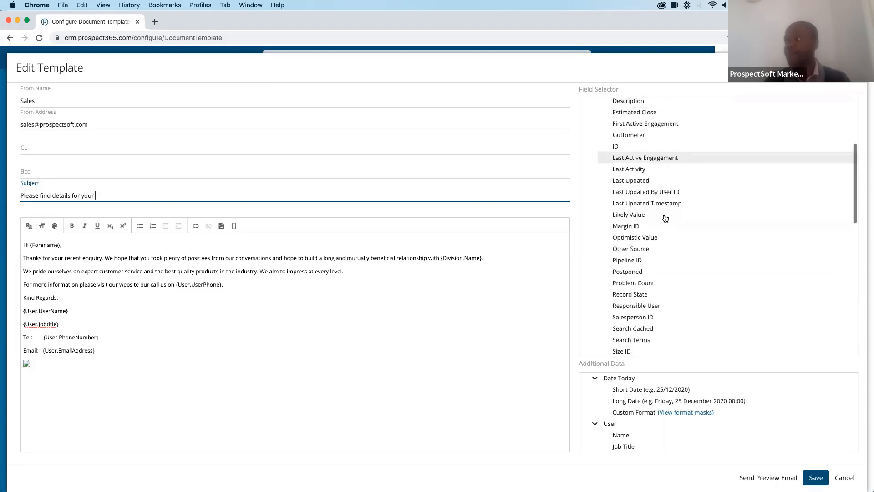
pyautogui.scroll(7, 665, 218)
pyautogui.scroll(-12, 666, 218)
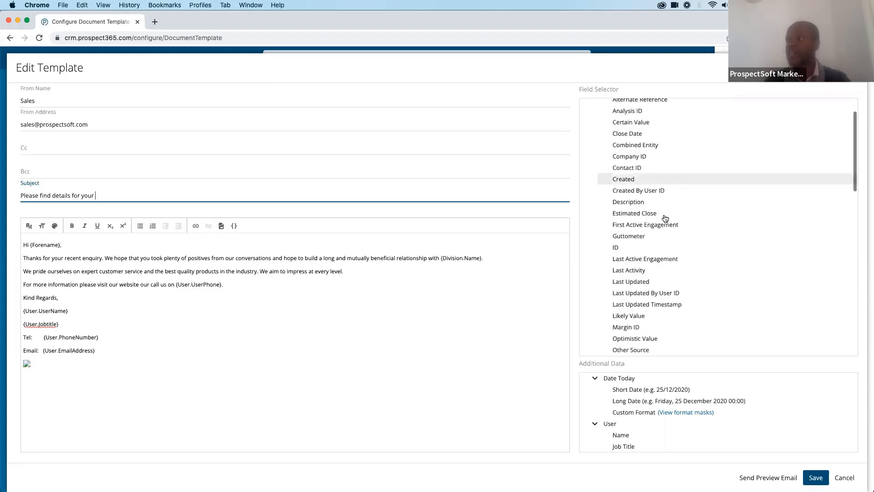
pyautogui.scroll(-4, 666, 218)
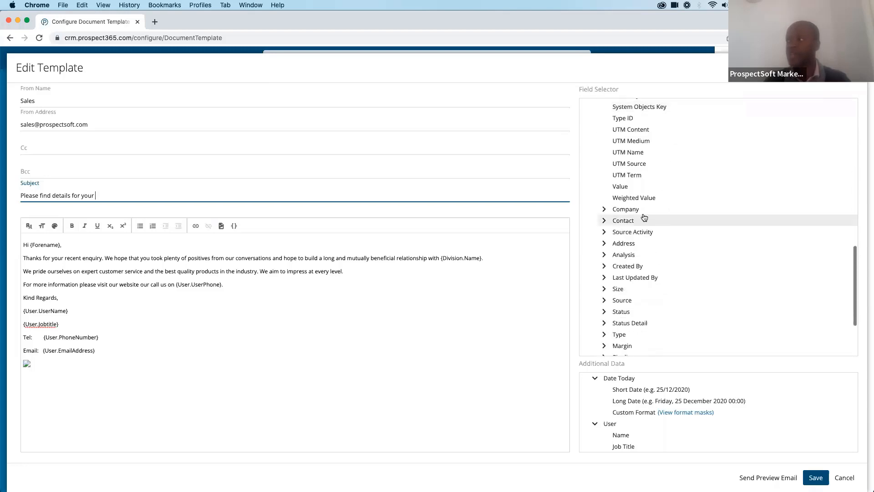
pyautogui.click(607, 222)
pyautogui.click(606, 222)
pyautogui.scroll(-5, 633, 268)
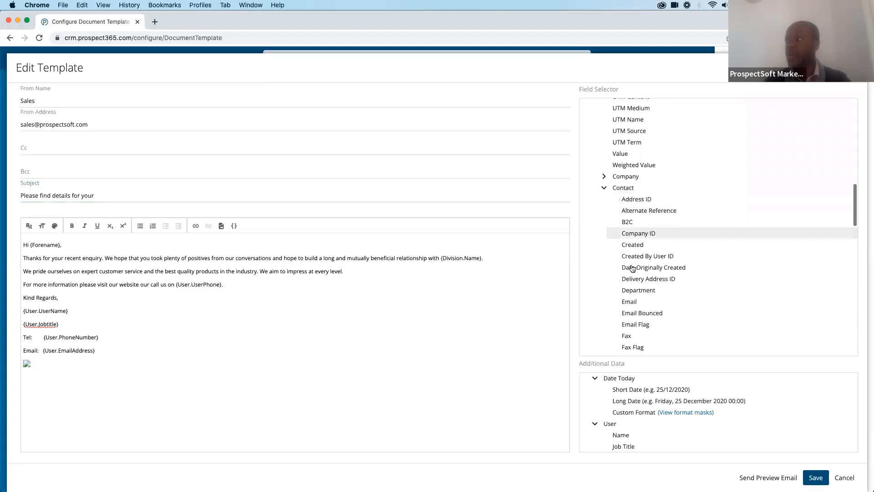
pyautogui.scroll(-3, 633, 268)
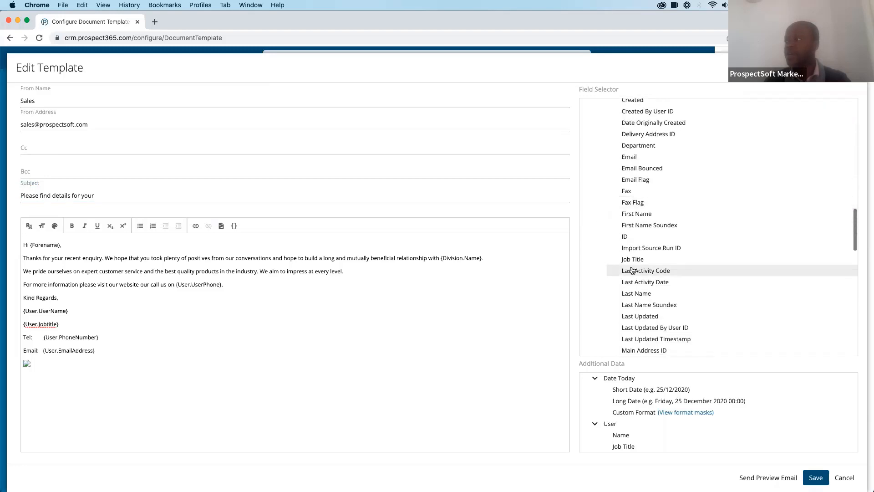
pyautogui.click(647, 214)
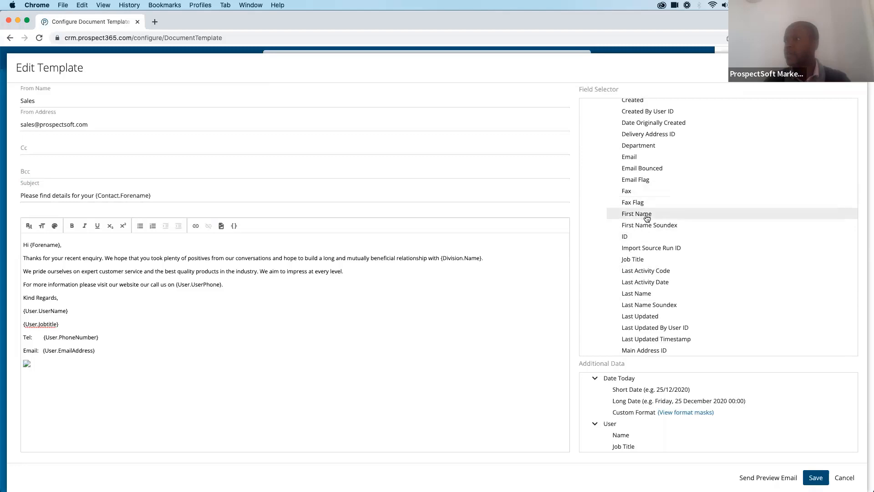
pyautogui.click(265, 195)
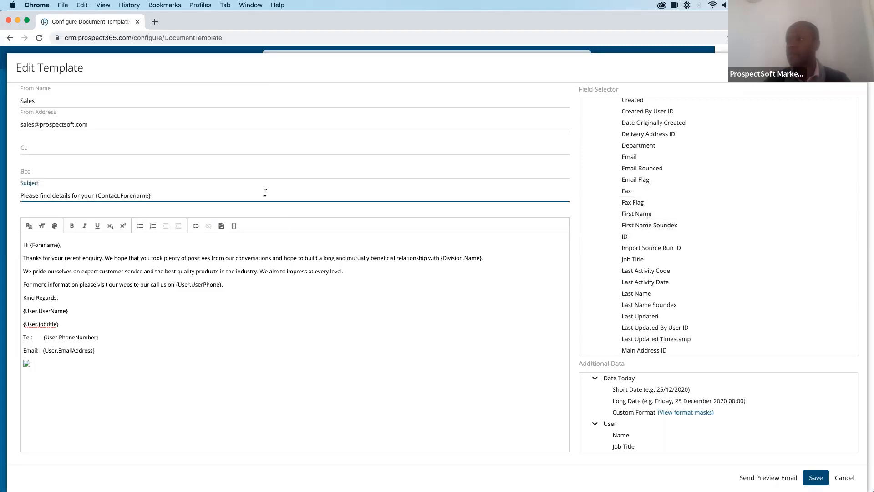
pyautogui.click(631, 295)
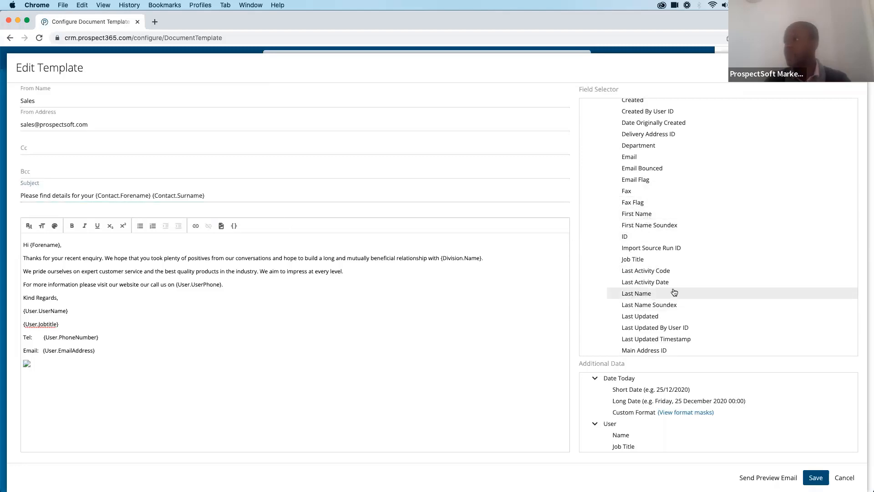
# - Complete the subject with "at" and the company's Name merge field, then save the template and close its details
pyautogui.scroll(5, 674, 293)
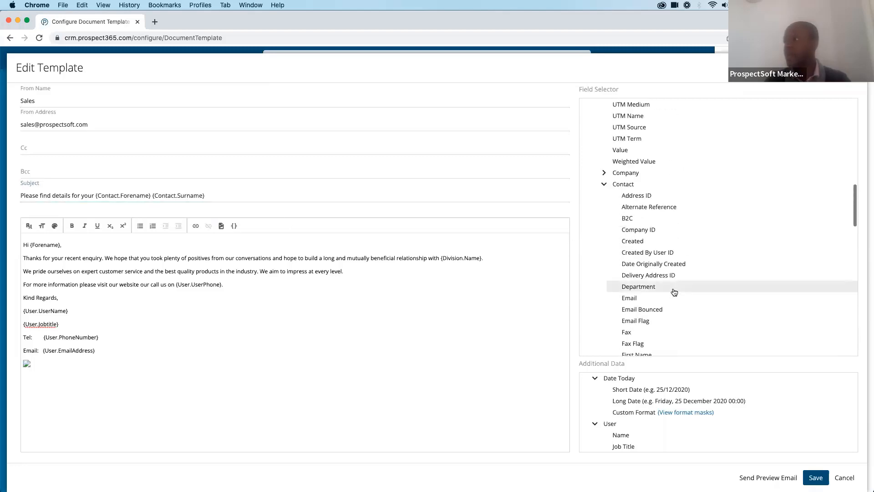
pyautogui.click(605, 174)
pyautogui.click(260, 196)
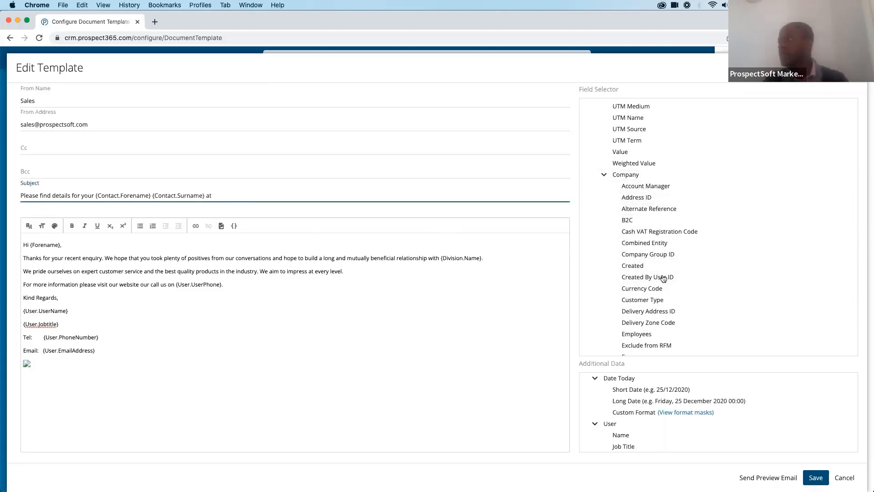
pyautogui.scroll(-3, 691, 283)
pyautogui.scroll(-7, 692, 282)
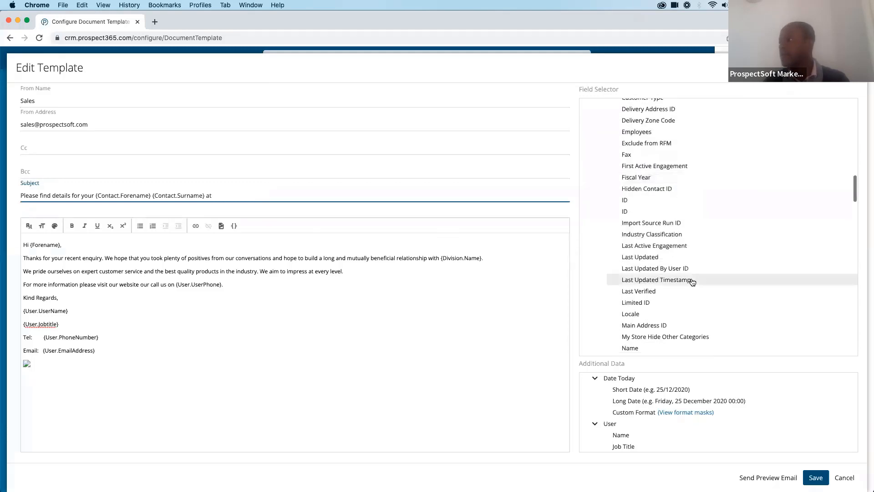
pyautogui.click(648, 333)
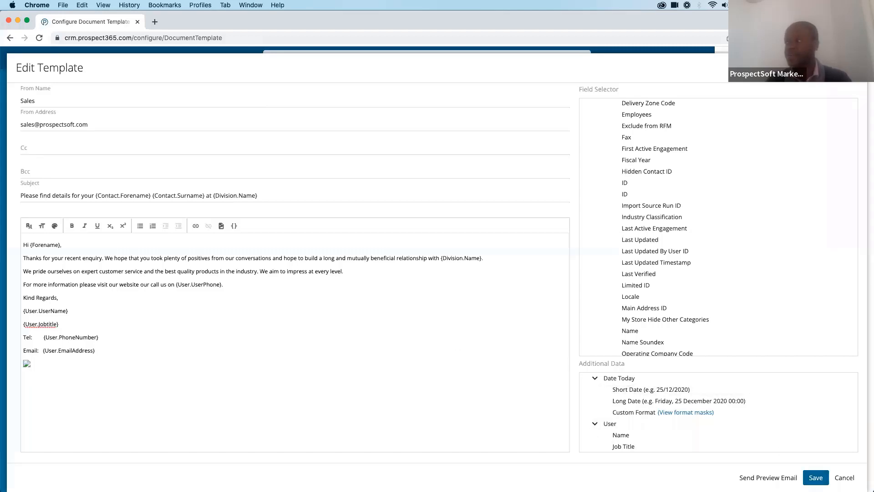
pyautogui.click(816, 478)
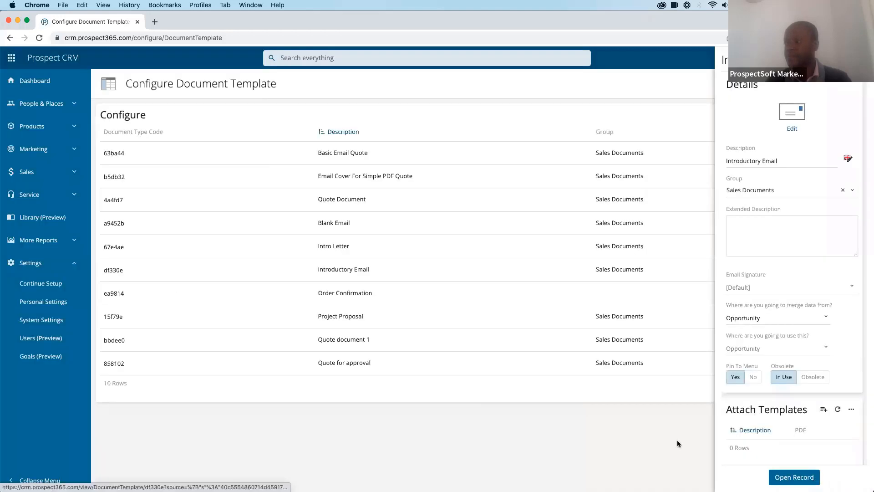
pyautogui.click(642, 447)
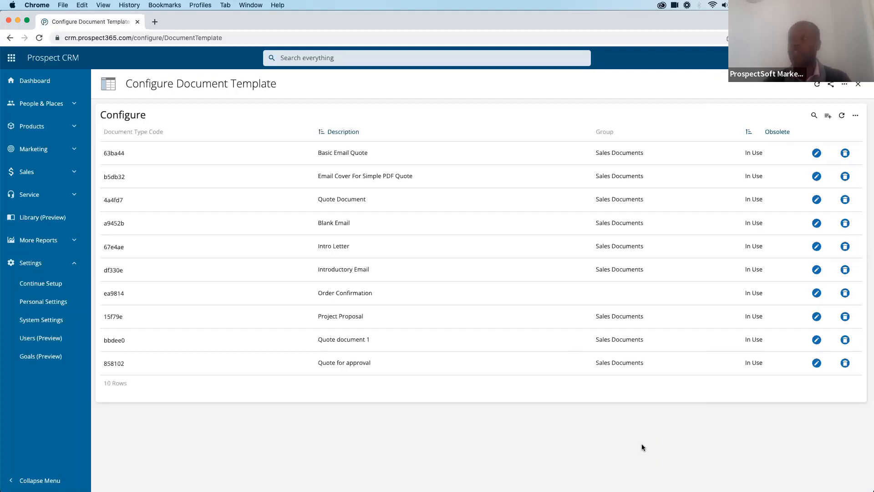
# - Start a new document template described as "Intro email 2" and set its type to Email
pyautogui.click(828, 116)
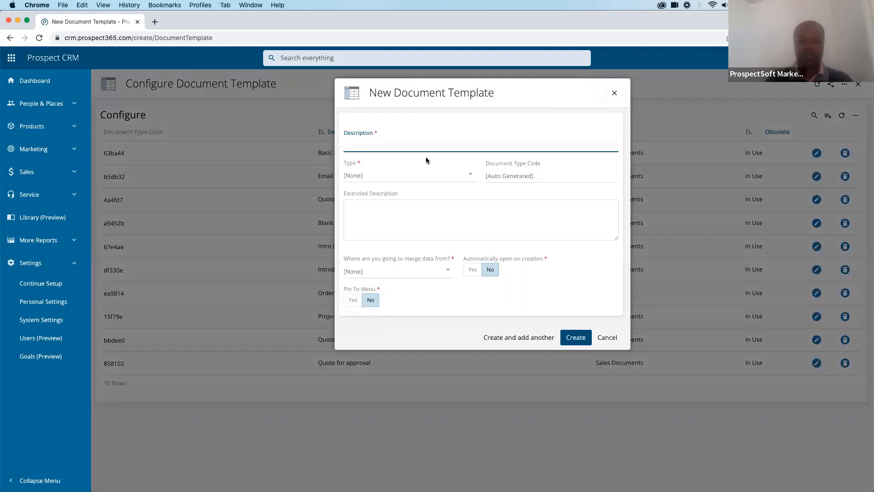
pyautogui.write('Intr')
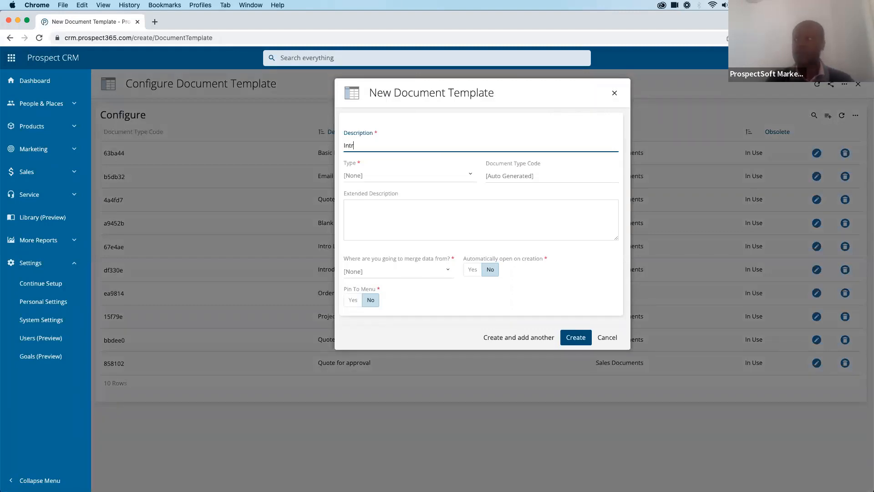
pyautogui.write('o email 2')
pyautogui.click(440, 175)
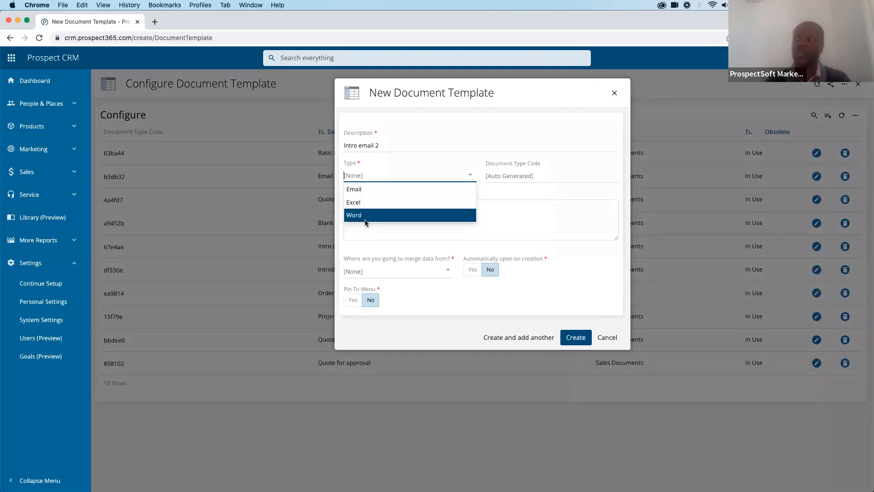
pyautogui.click(372, 191)
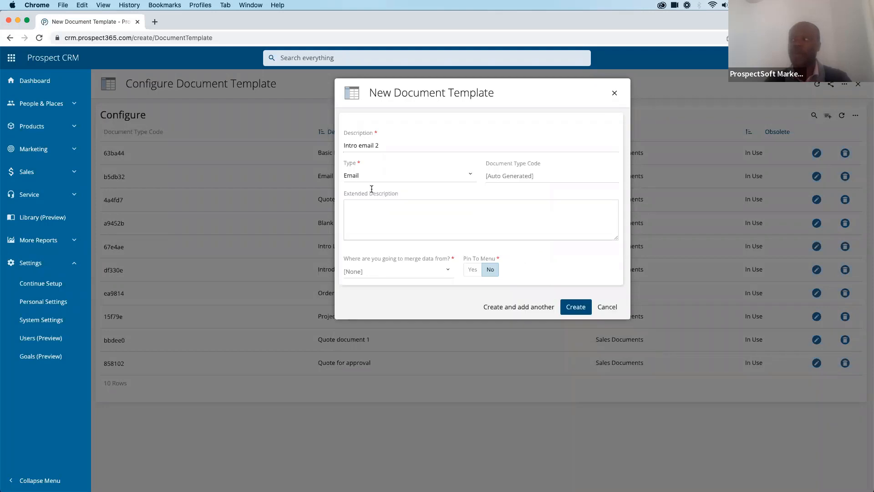
pyautogui.click(535, 171)
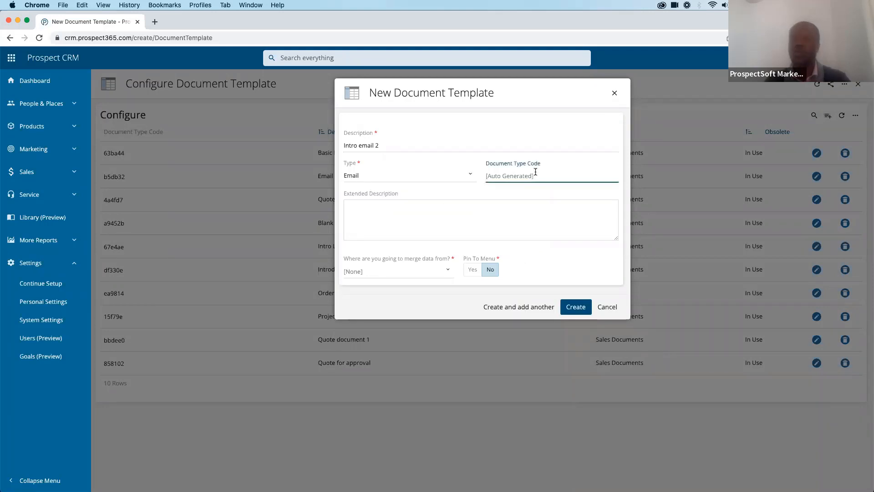
# - Enter the extended description "This is the second introduction email.", correcting the misspelled word "introduction" with the spelling suggestion
pyautogui.click(495, 216)
pyautogui.write('This')
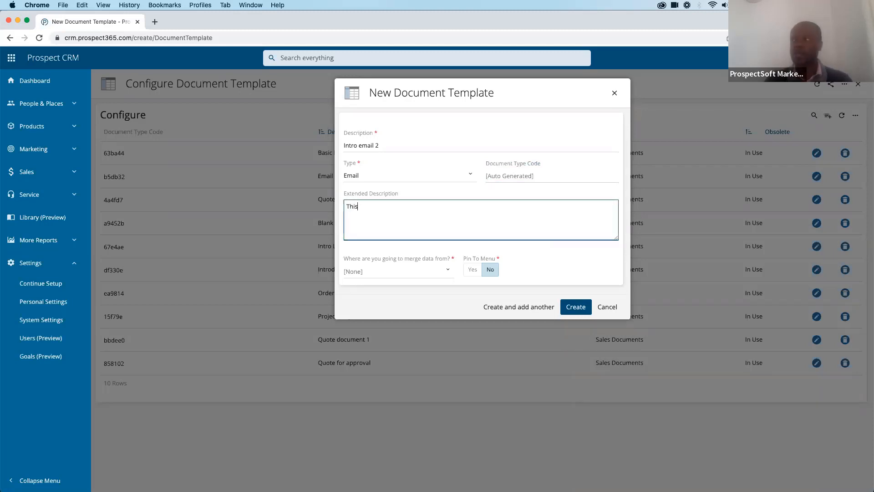
pyautogui.write(' is the')
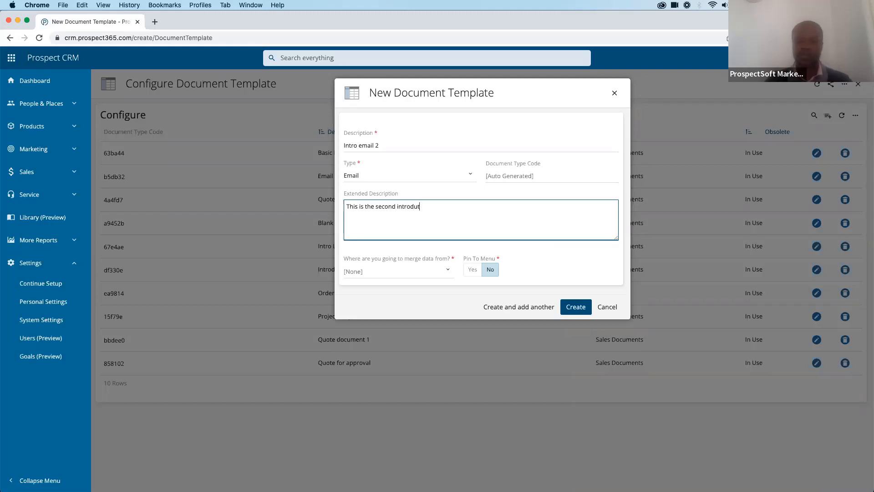
pyautogui.write('second introdution email.')
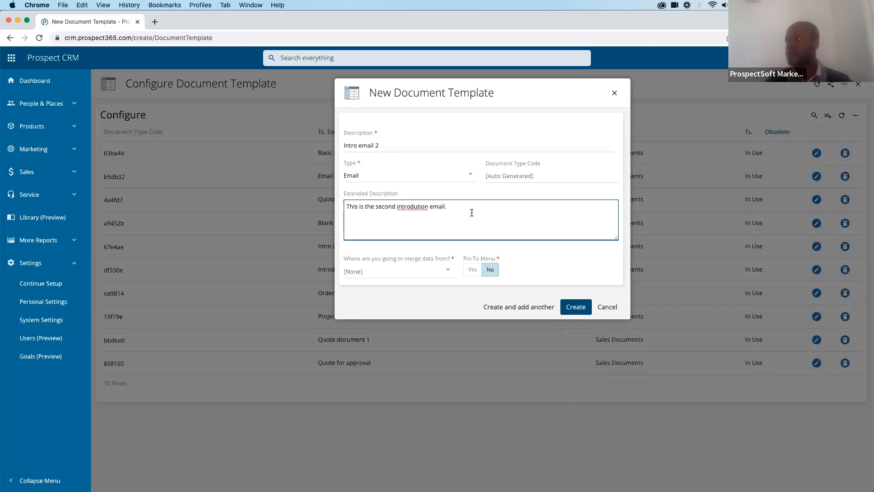
pyautogui.rightClick(417, 206)
pyautogui.click(441, 211)
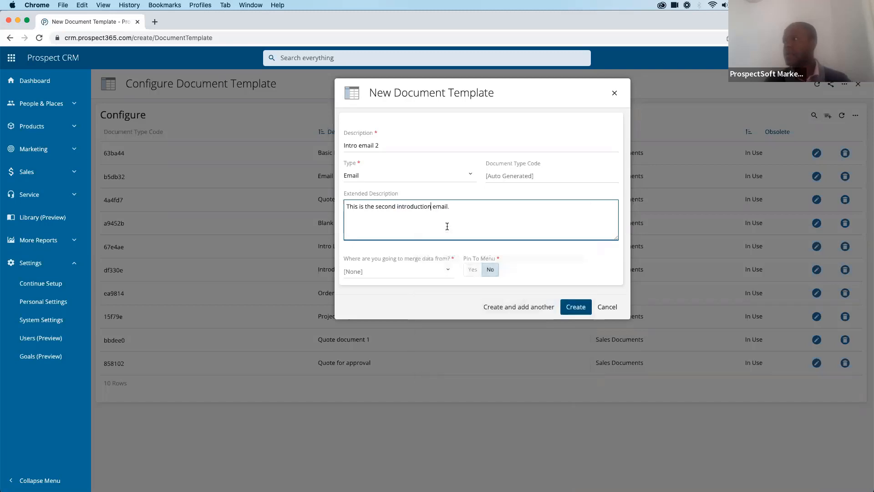
# - Set the template to merge data from Contact and also make it usable in Opportunity, Problem and Quote
pyautogui.click(445, 273)
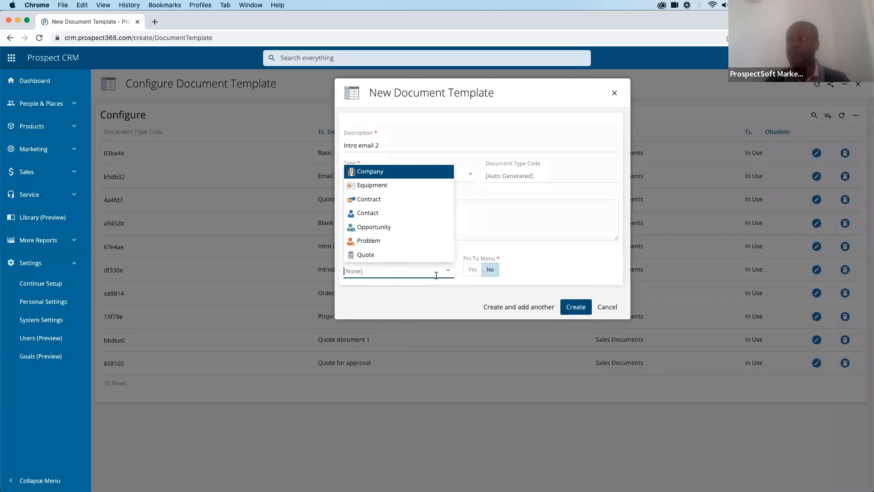
pyautogui.click(392, 213)
pyautogui.click(446, 302)
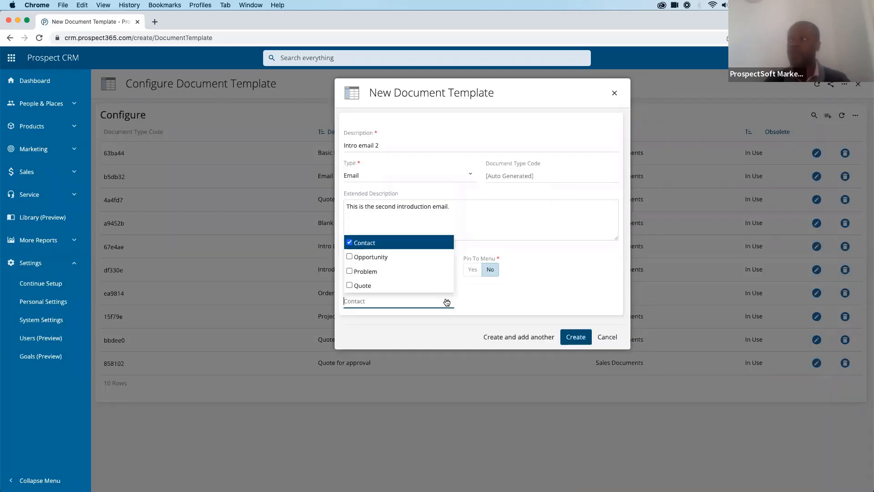
pyautogui.click(349, 256)
pyautogui.click(349, 271)
pyautogui.click(349, 285)
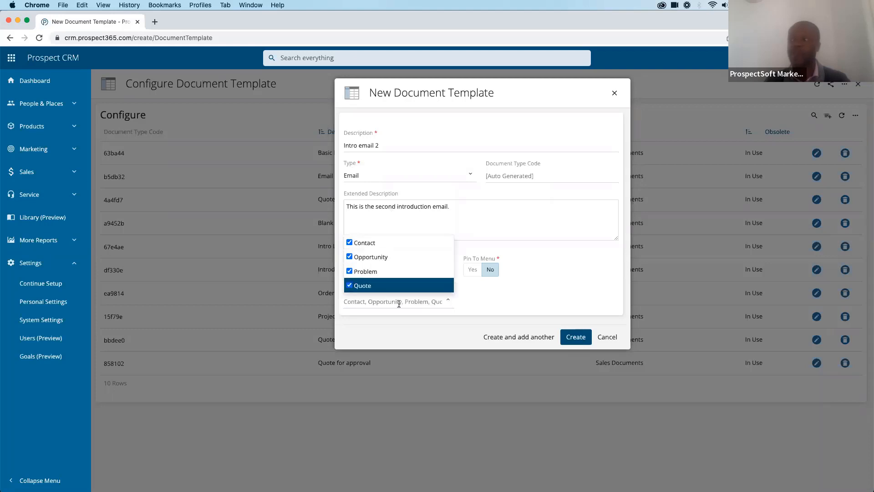
pyautogui.click(487, 300)
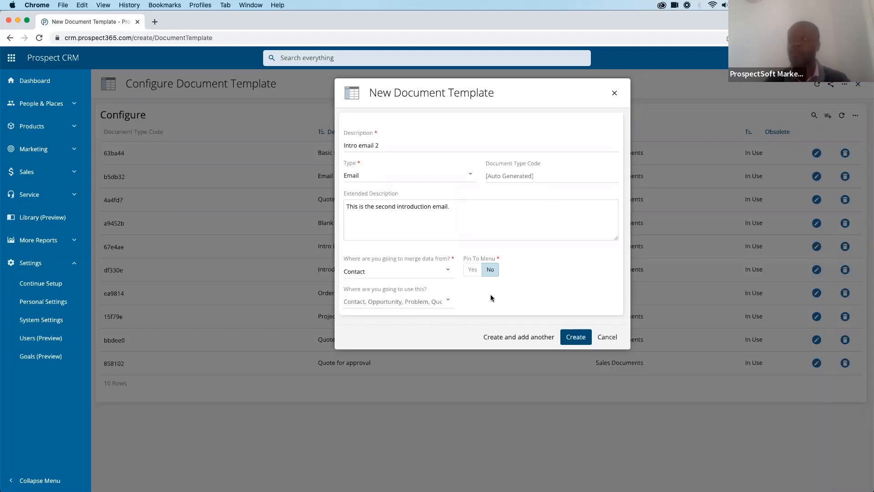
# - Turn on pinning to the menu for the new template and create it
pyautogui.click(473, 270)
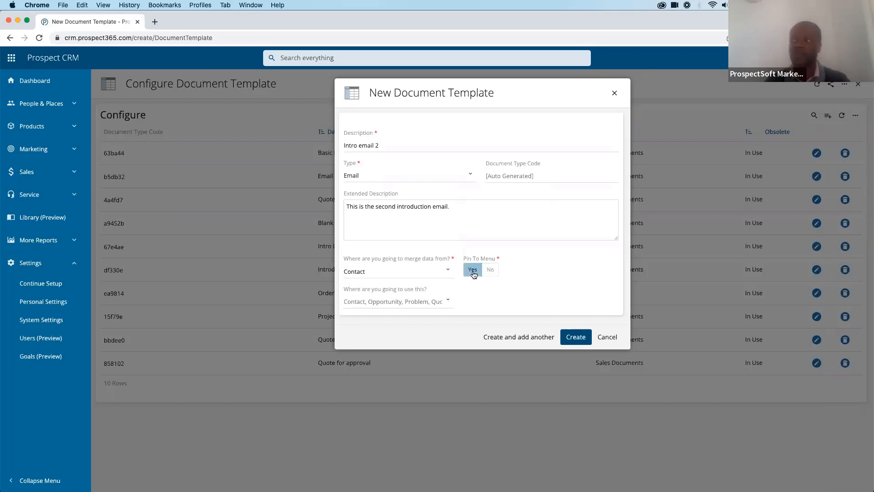
pyautogui.click(576, 338)
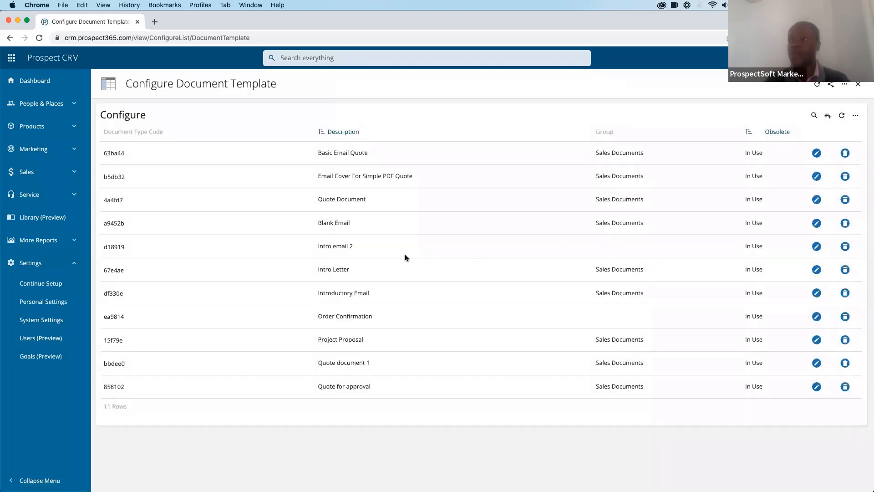
# - Open the Intro email 2 template's email content for editing and enter "We welcome" as the start of the subject
pyautogui.click(816, 246)
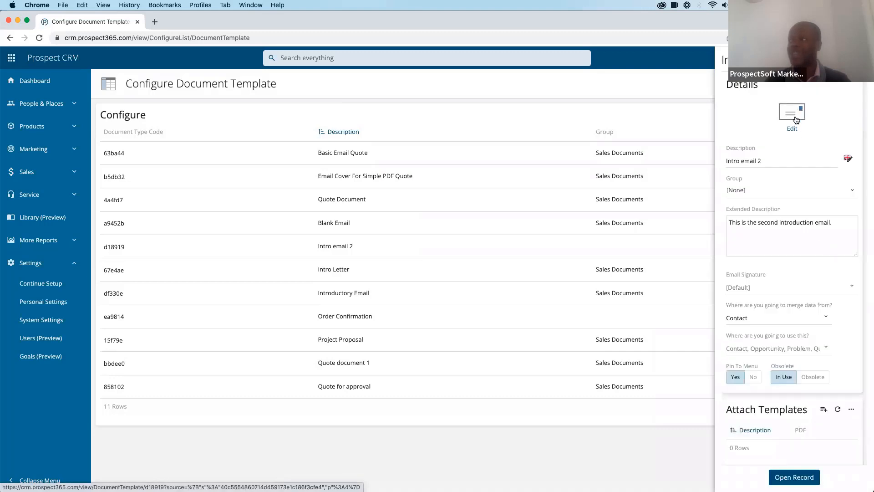
pyautogui.click(795, 117)
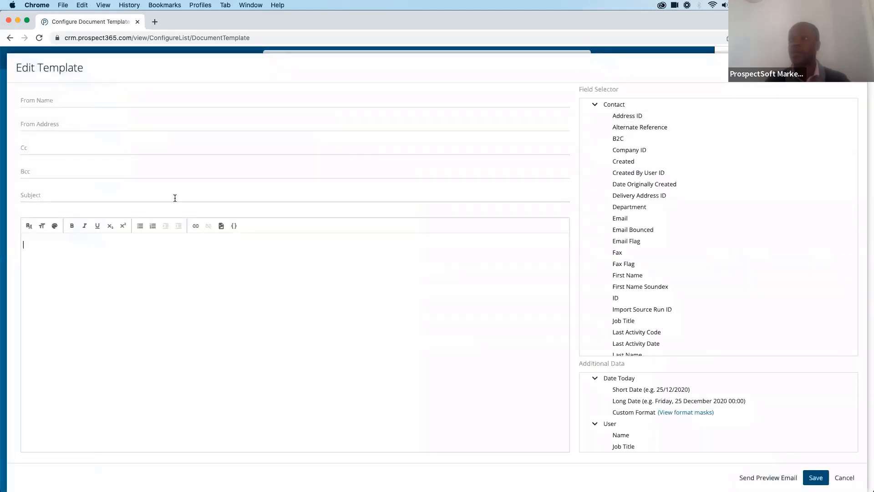
pyautogui.click(176, 193)
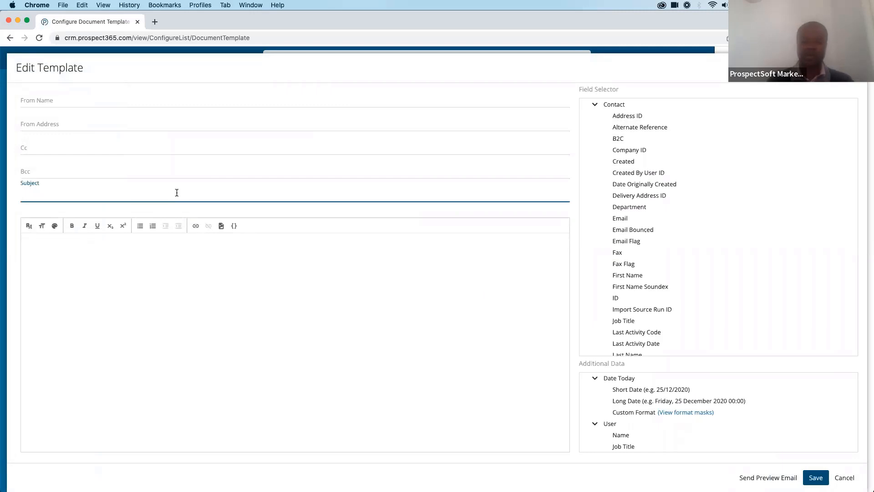
pyautogui.write('Pla')
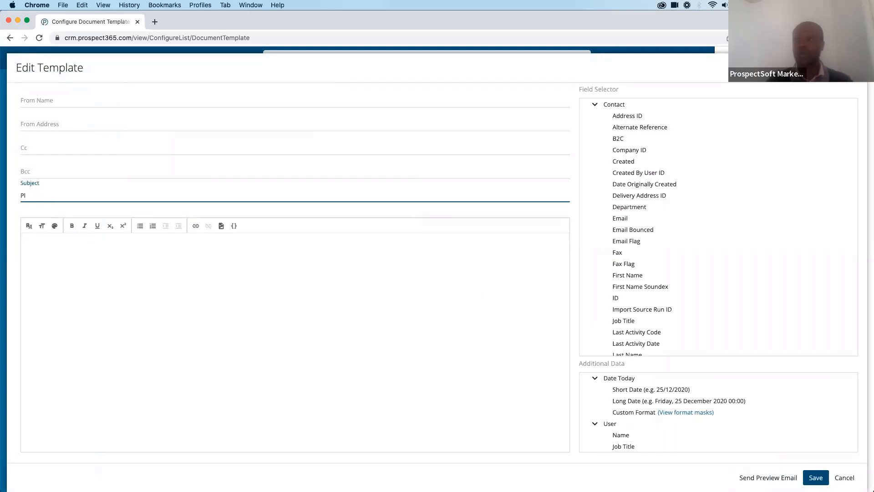
pyautogui.press('BackSpace')
pyautogui.press('BackSpace')
pyautogui.write('We welcome')
# - Complete the subject by appending the company's Name merge field
pyautogui.scroll(-3, 700, 256)
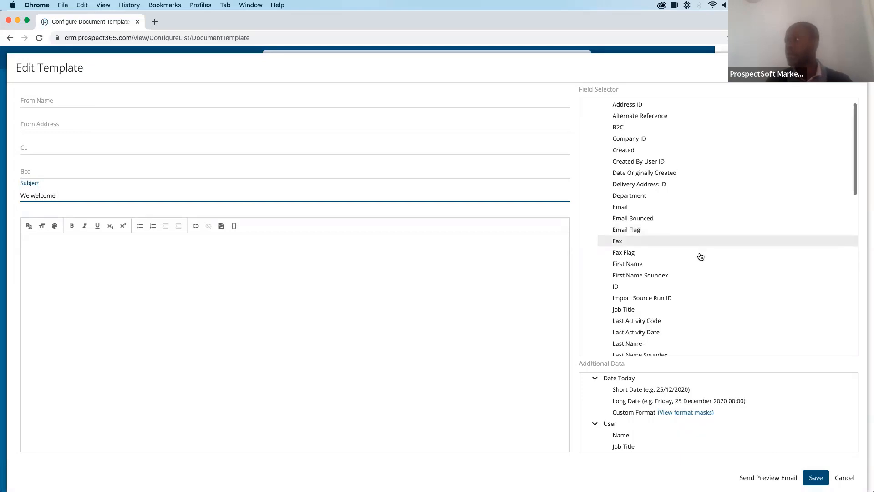
pyautogui.scroll(-3, 700, 256)
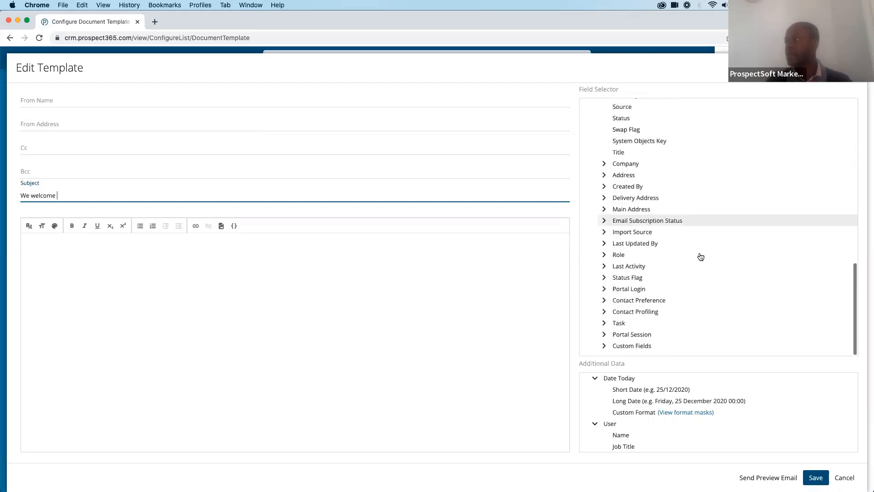
pyautogui.click(604, 164)
pyautogui.click(605, 164)
pyautogui.scroll(-5, 635, 292)
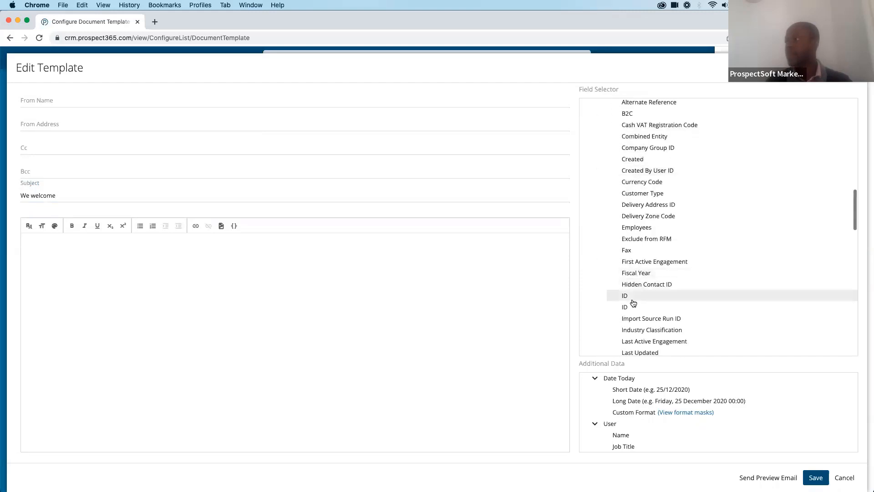
pyautogui.scroll(-2, 637, 319)
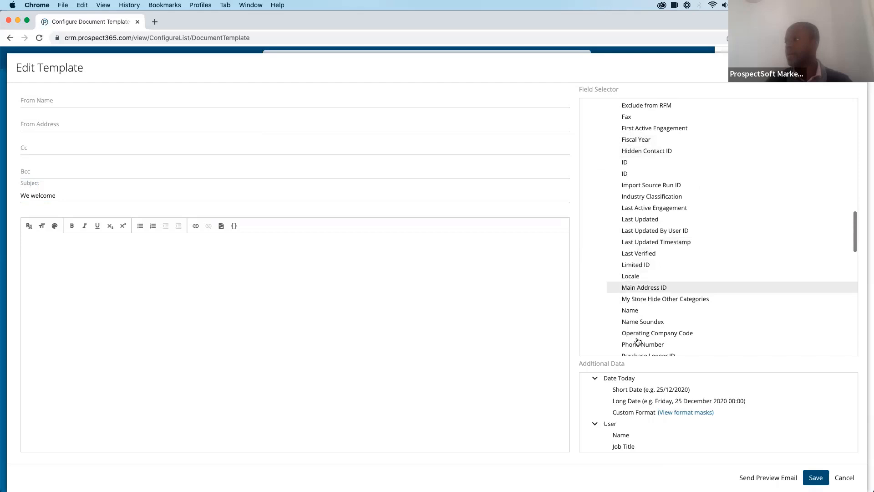
pyautogui.click(630, 310)
pyautogui.click(156, 196)
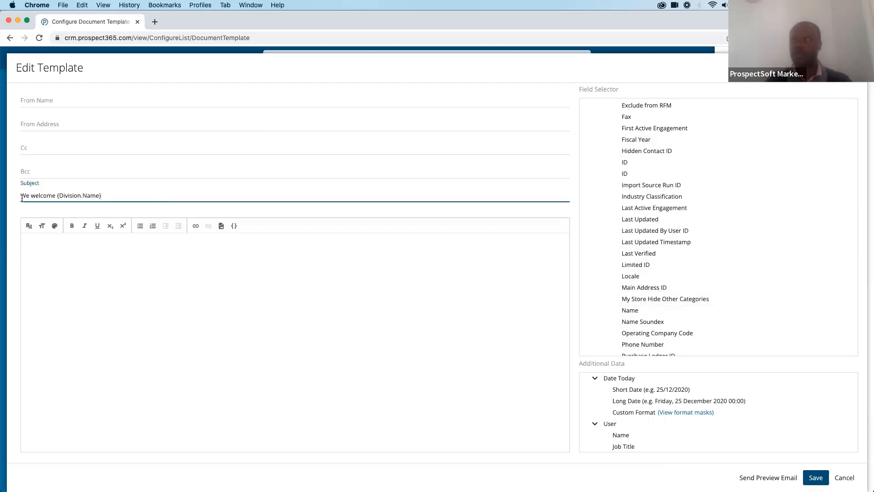
# - Begin the email body with the greeting "Hi", the contact's First Name merge field and a comma, followed by a new line
pyautogui.click(70, 300)
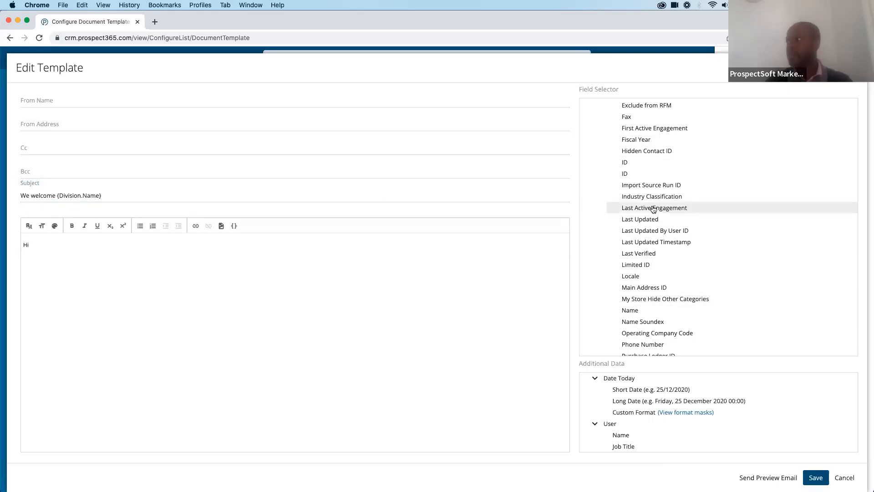
pyautogui.scroll(10, 656, 202)
pyautogui.scroll(-2, 642, 196)
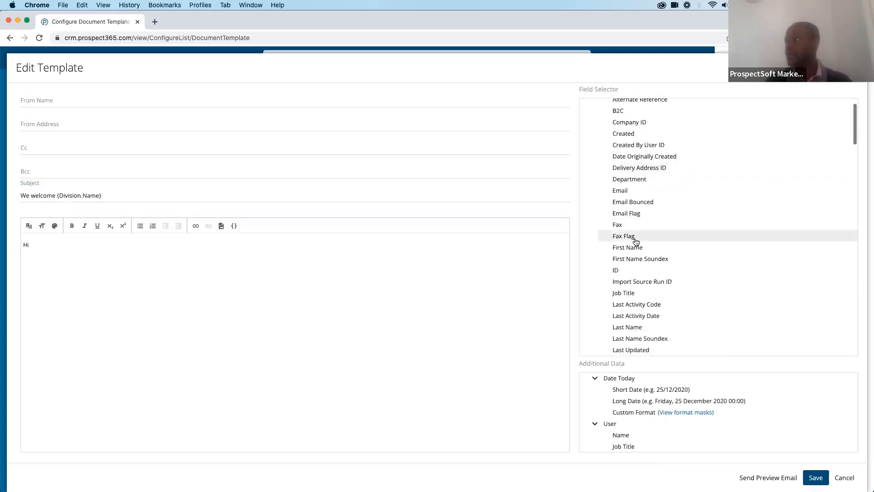
pyautogui.click(627, 247)
pyautogui.write(',')
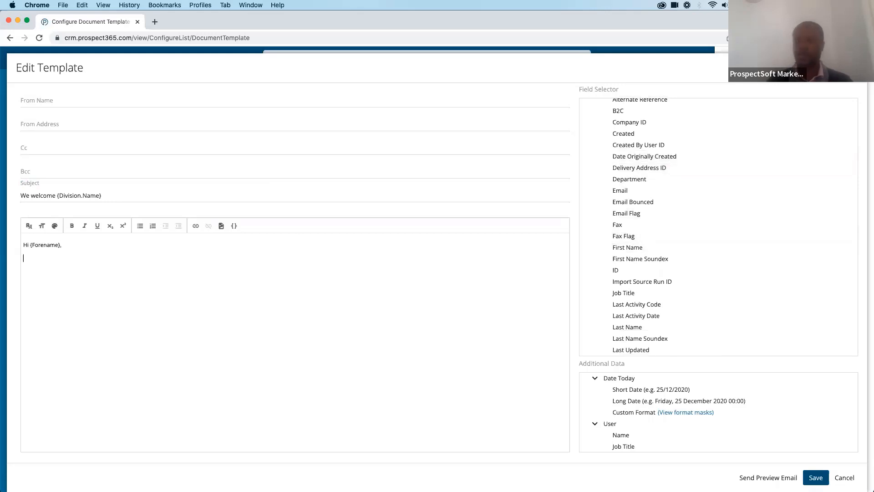
pyautogui.press('Return')
# - Write "We would welcome the opportunity to discuss", the company's Name merge field and ", stocking our products." below the greeting
pyautogui.write('We would welcome t')
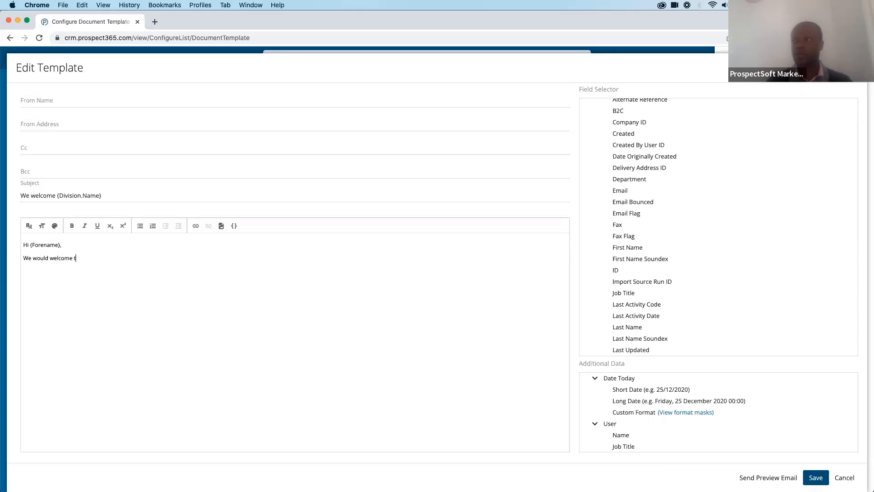
pyautogui.write('he opportunity to discuss')
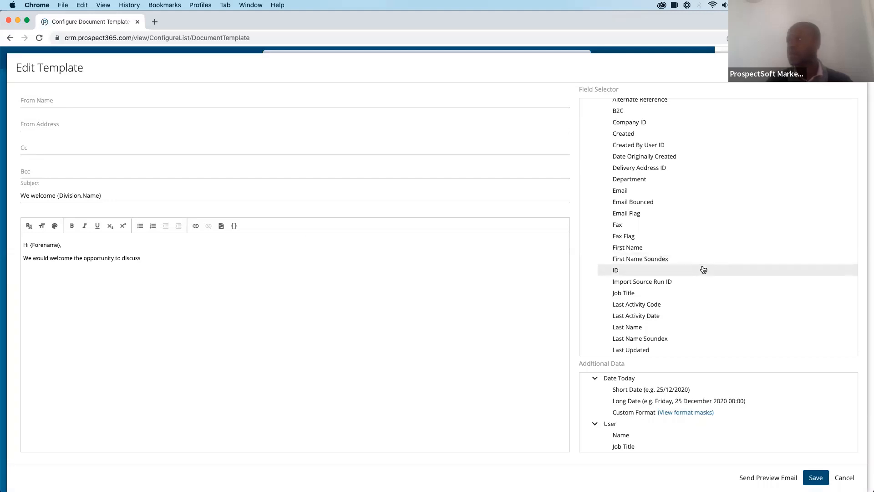
pyautogui.scroll(-3, 697, 293)
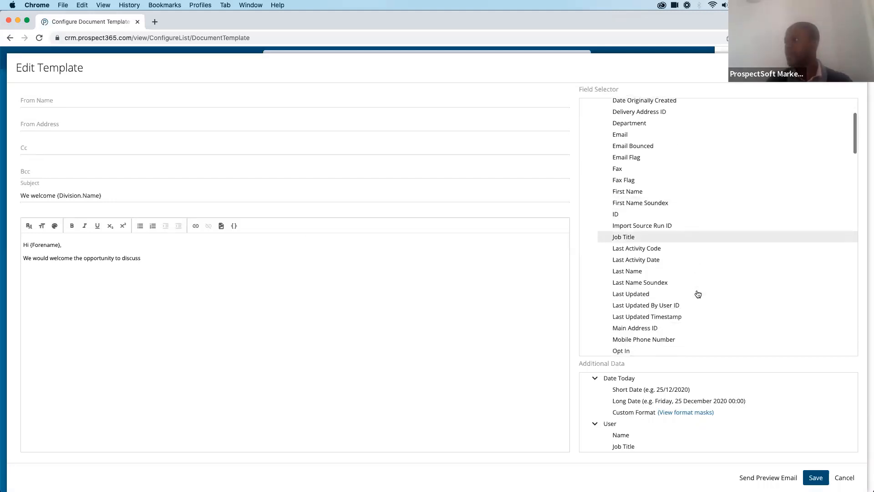
pyautogui.scroll(2, 667, 256)
pyautogui.scroll(-3, 668, 256)
pyautogui.scroll(4, 667, 255)
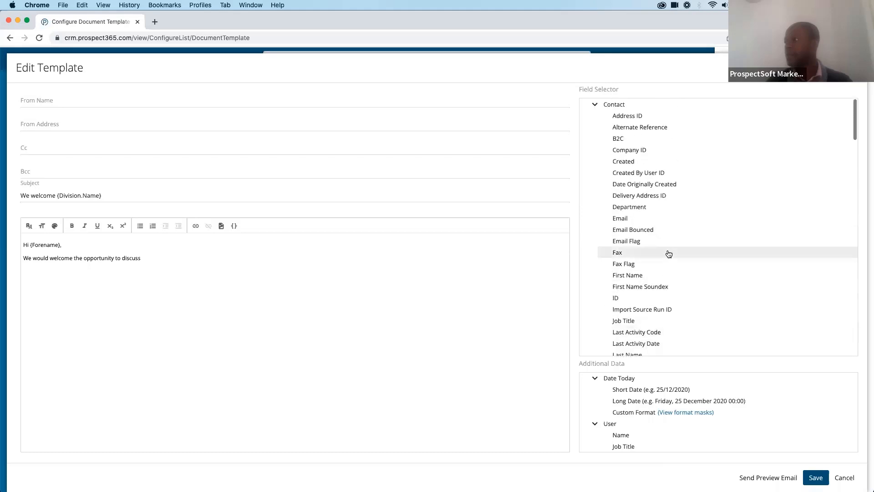
pyautogui.scroll(-15, 667, 255)
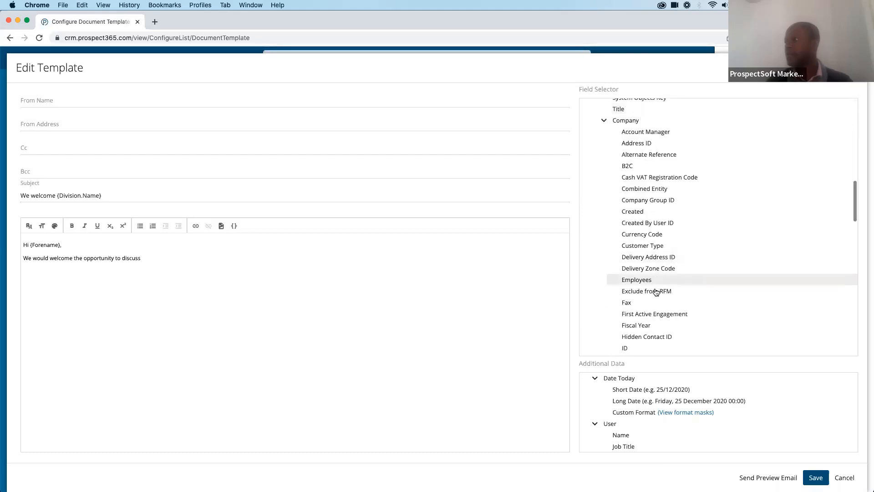
pyautogui.scroll(-2, 655, 292)
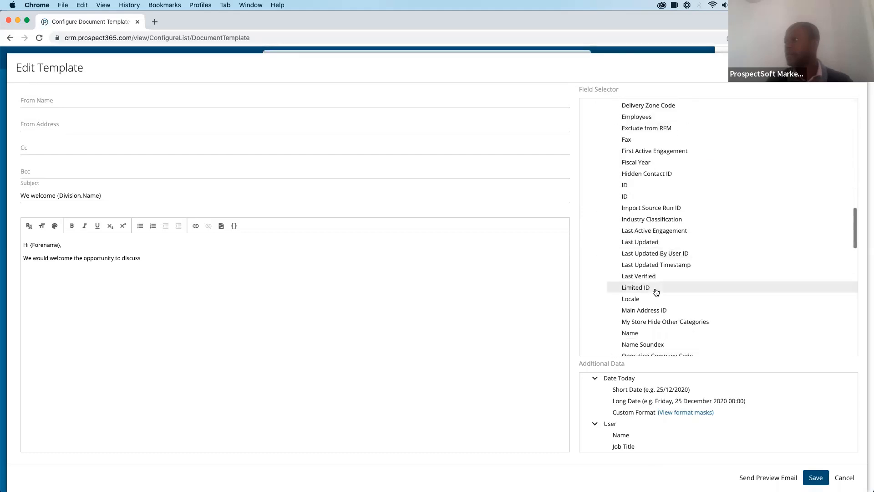
pyautogui.click(644, 332)
pyautogui.write(', stock')
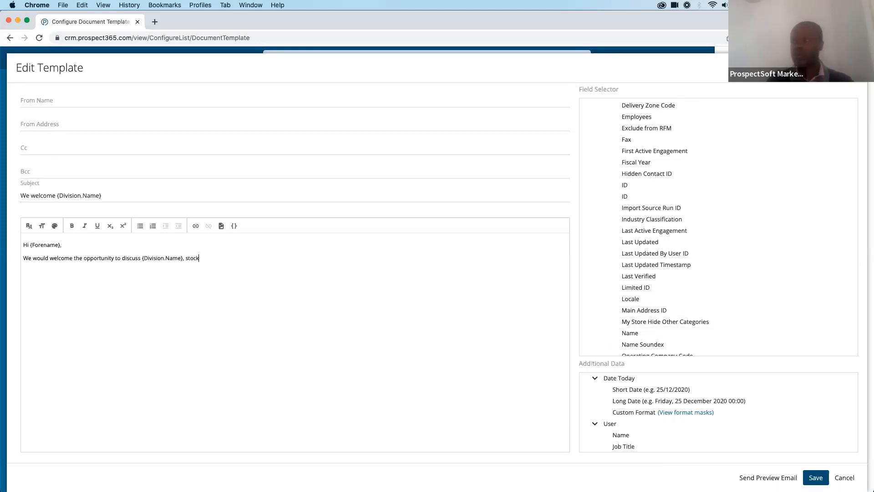
pyautogui.write('ing our products.')
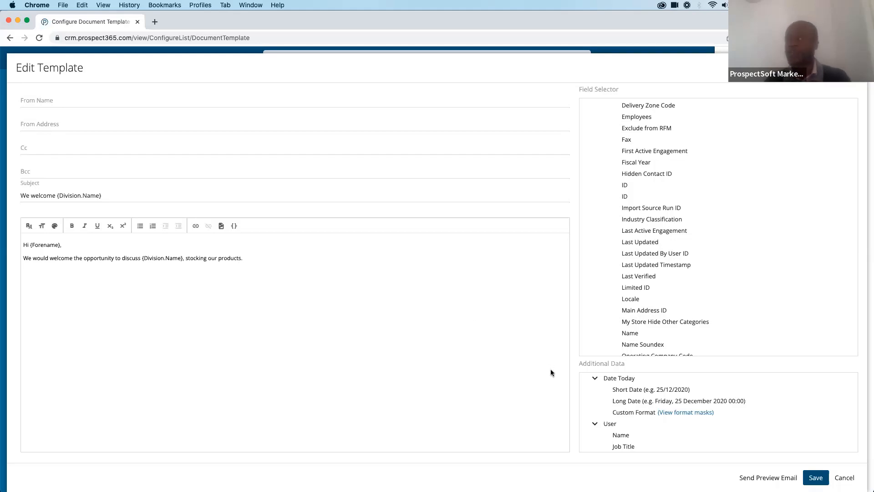
# - Save the Intro email 2 content, assign the template to the Sales Documents group, and close its details
pyautogui.click(816, 478)
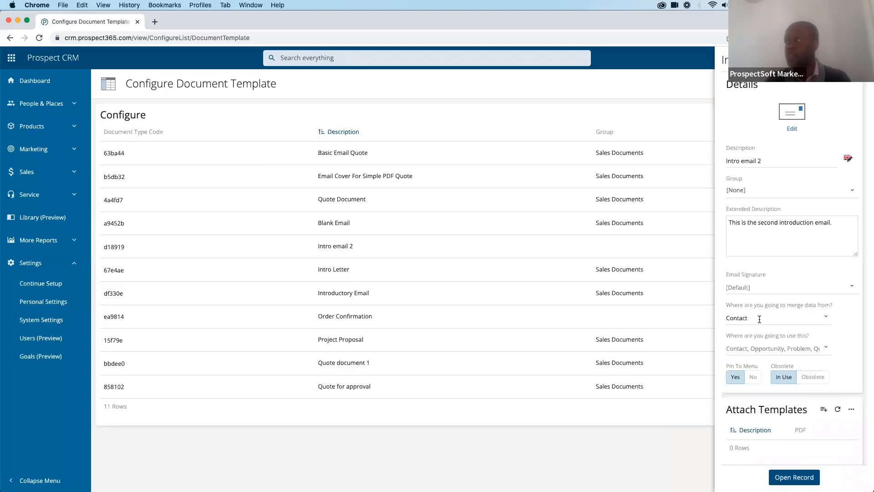
pyautogui.click(768, 192)
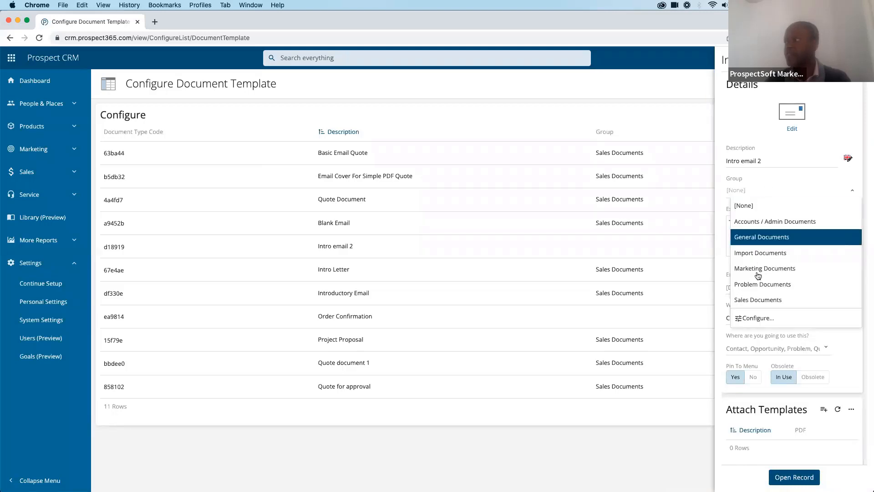
pyautogui.click(757, 301)
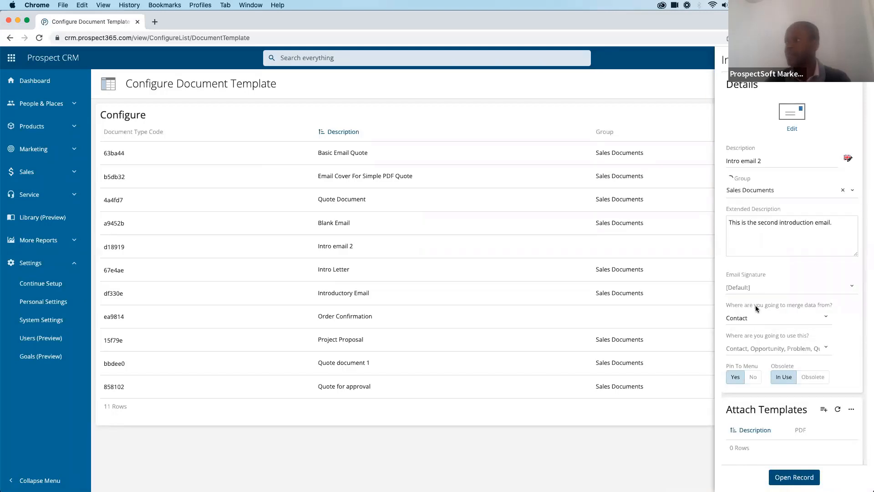
pyautogui.click(627, 461)
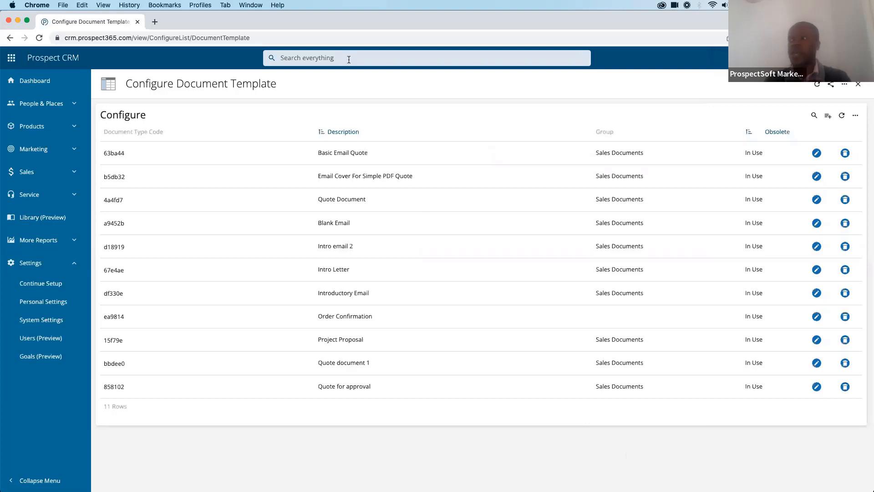
# - Search the CRM by the contact's first name, include contacts in the results, and open the contact belonging to Andy's Awesome Ashford
pyautogui.click(349, 58)
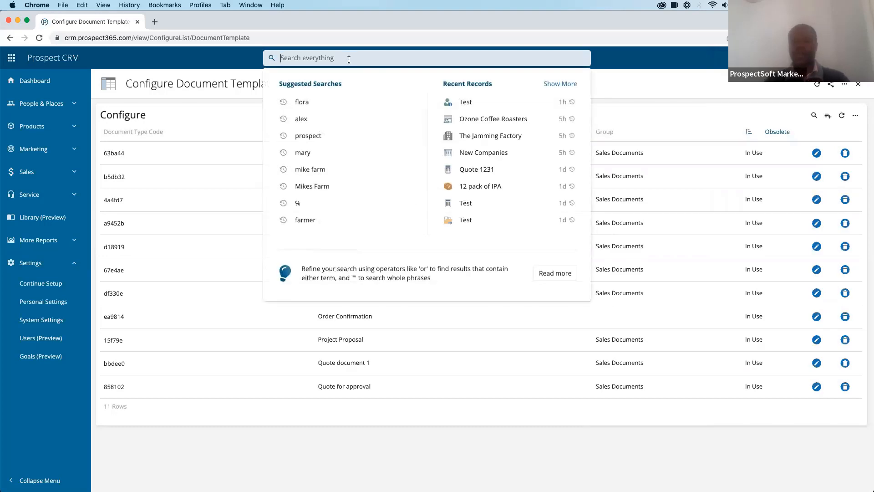
pyautogui.write('flora')
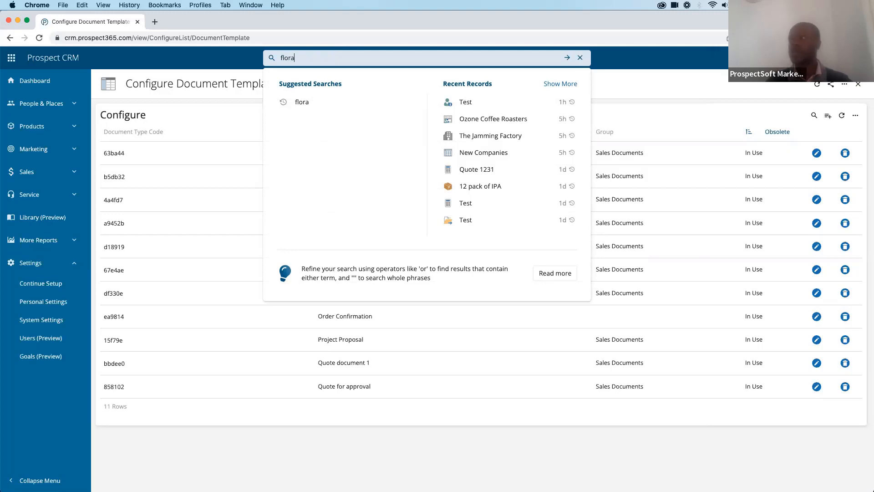
pyautogui.press('Return')
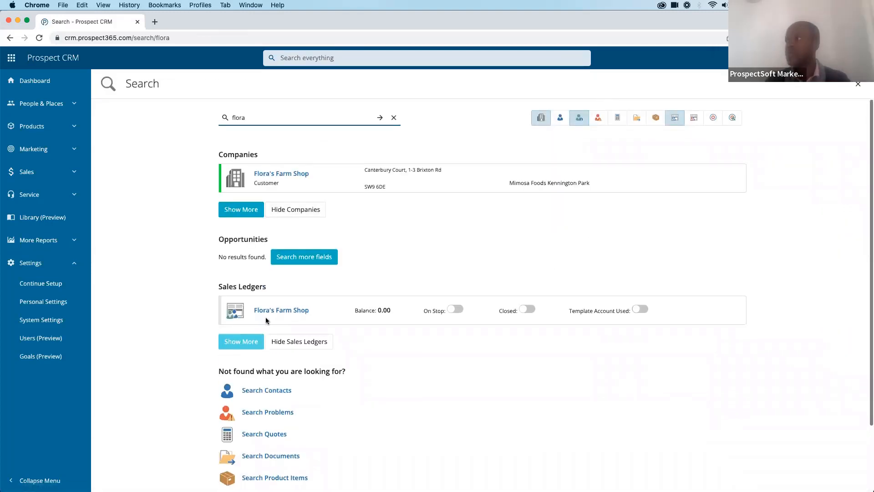
pyautogui.click(560, 118)
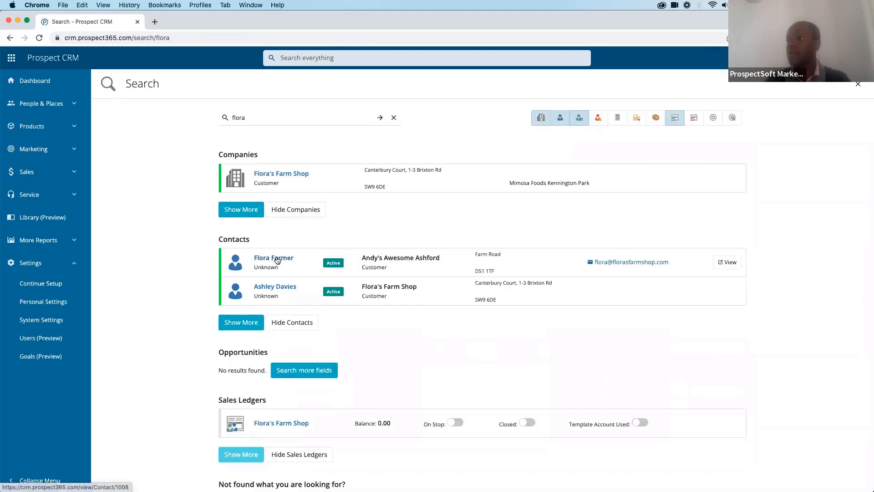
pyautogui.click(276, 258)
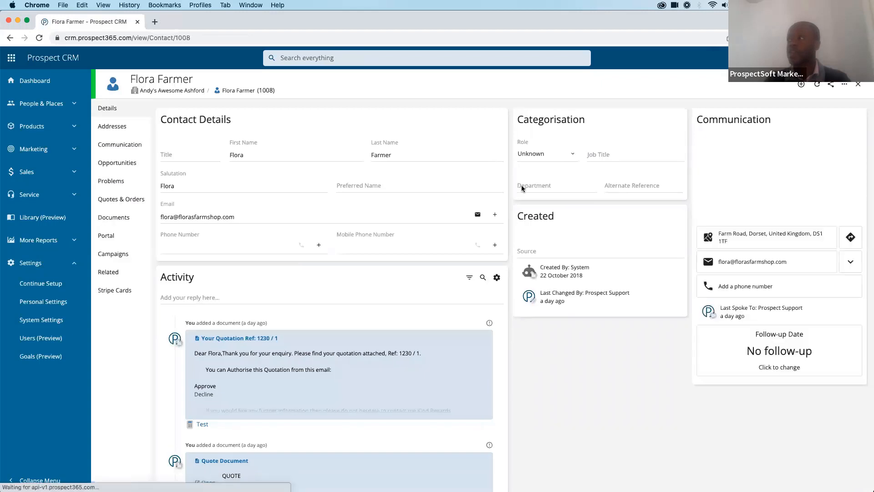
# - Draft an email to the contact with the Intro email 2 template, check the merged company name in subject and body, and cancel the draft
pyautogui.click(778, 262)
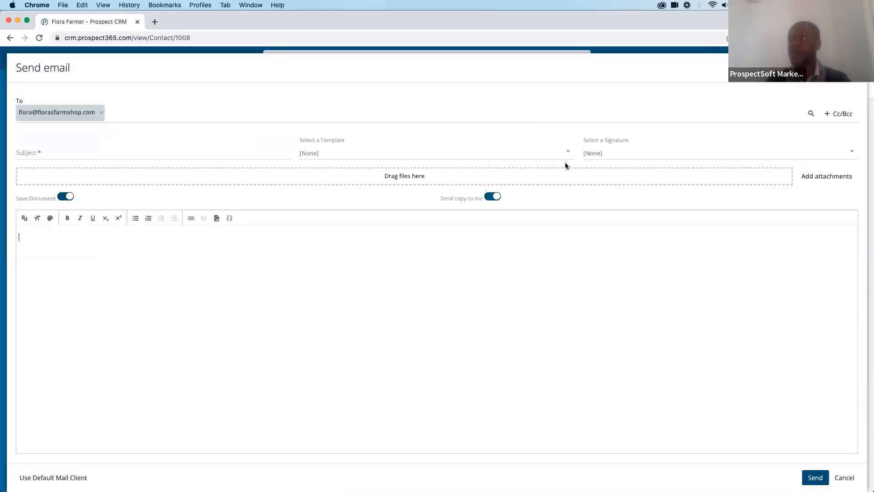
pyautogui.click(570, 153)
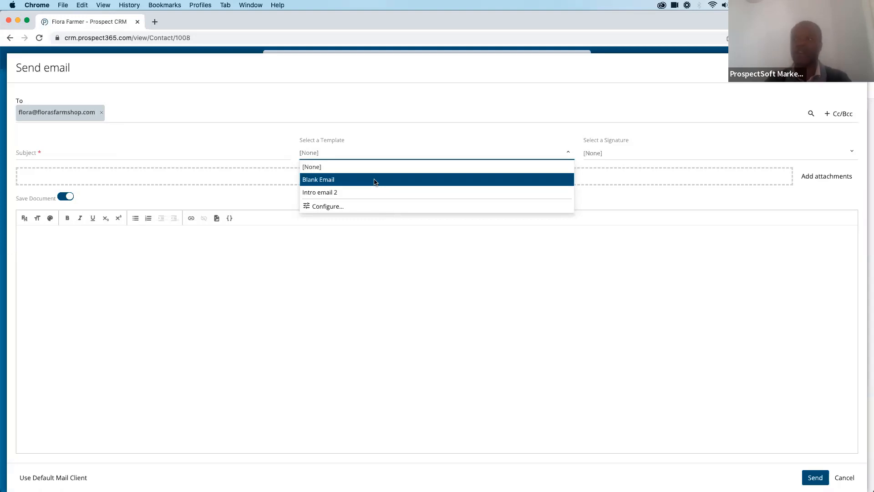
pyautogui.click(335, 193)
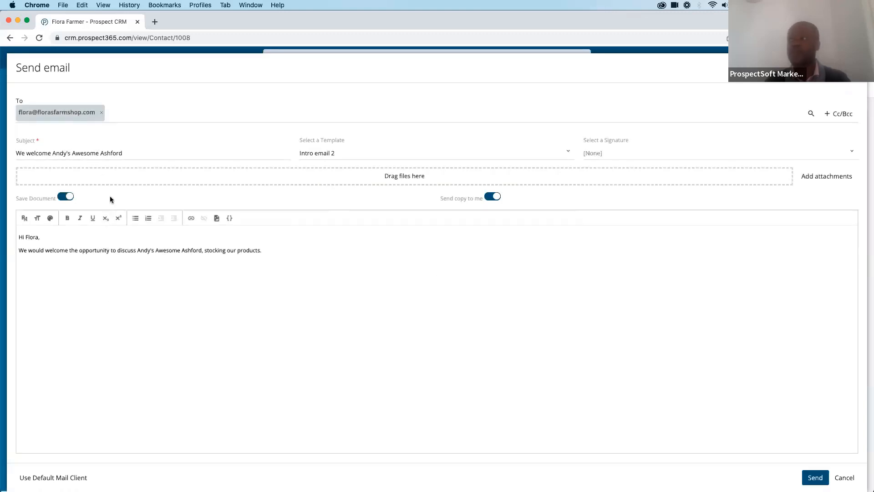
pyautogui.moveTo(99, 153); pyautogui.dragTo(149, 153)
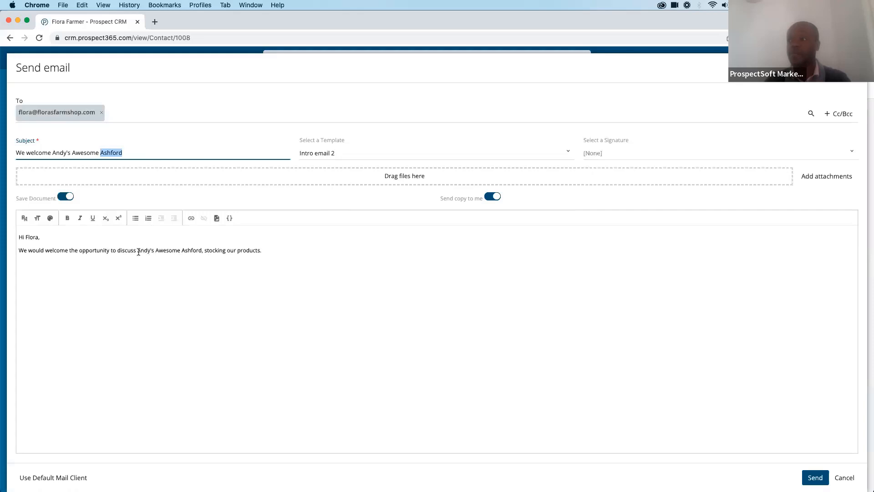
pyautogui.moveTo(137, 250); pyautogui.dragTo(205, 268)
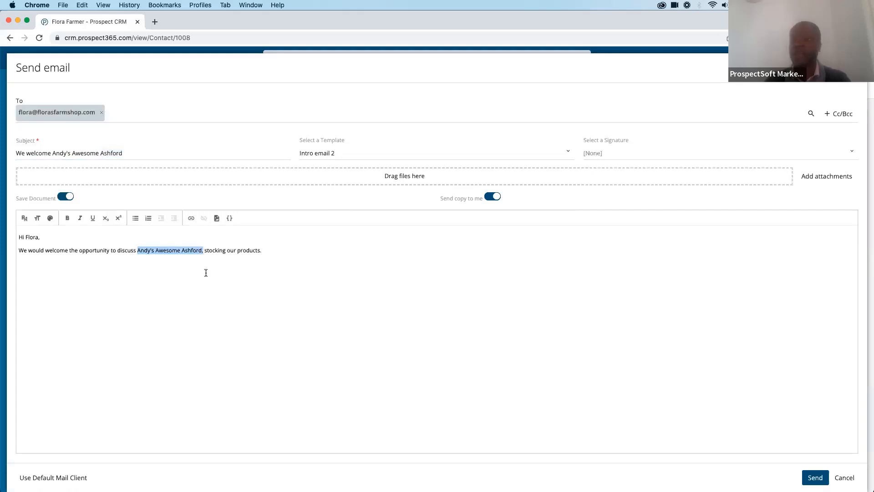
pyautogui.click(234, 299)
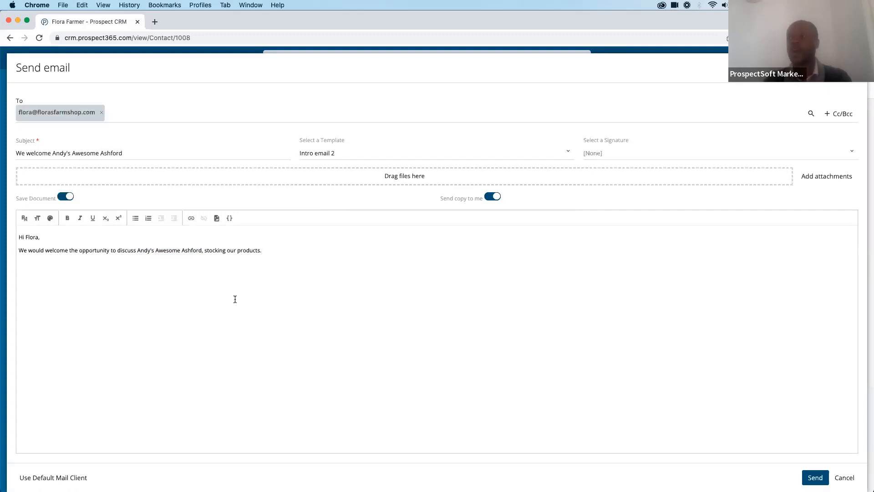
pyautogui.click(850, 477)
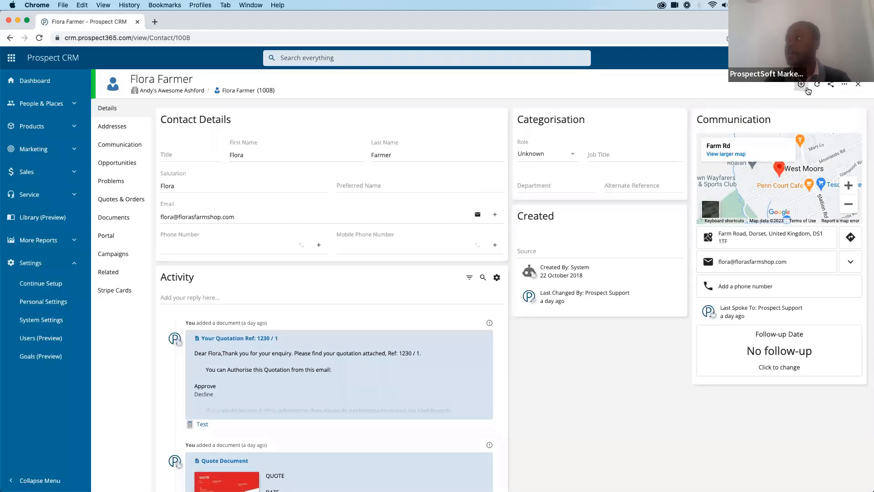
# - Create an Intro email 2 draft directly from the contact record's actions, discard it, and review the available actions again
pyautogui.moveTo(846, 89)
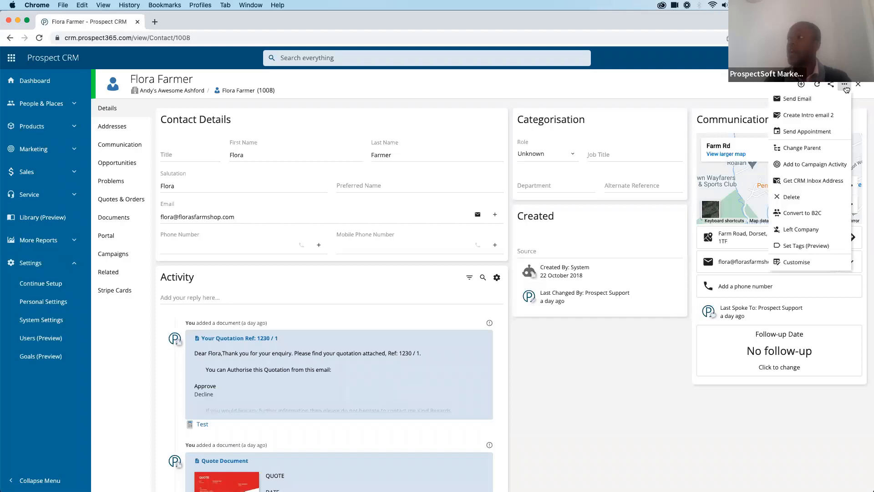
pyautogui.click(802, 121)
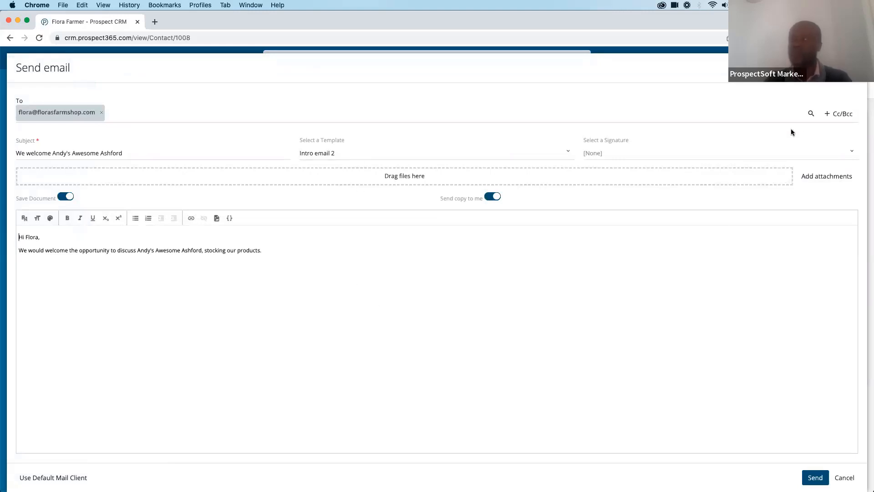
pyautogui.click(855, 68)
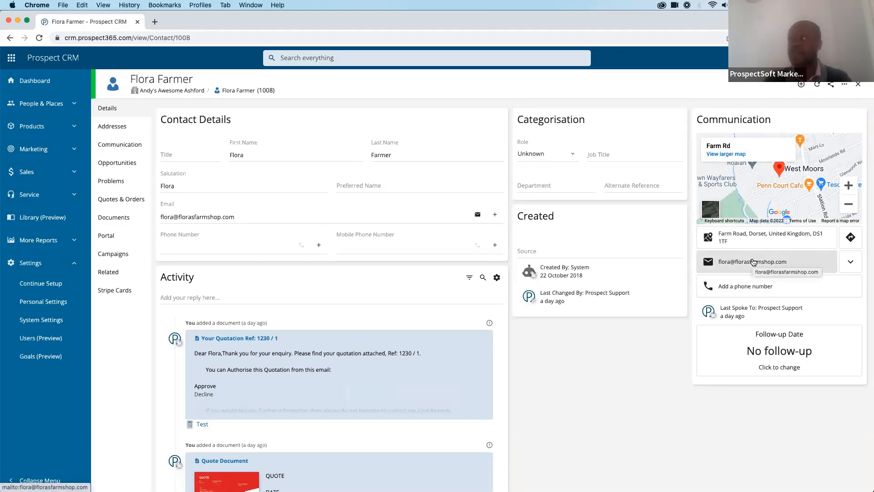
pyautogui.click(844, 86)
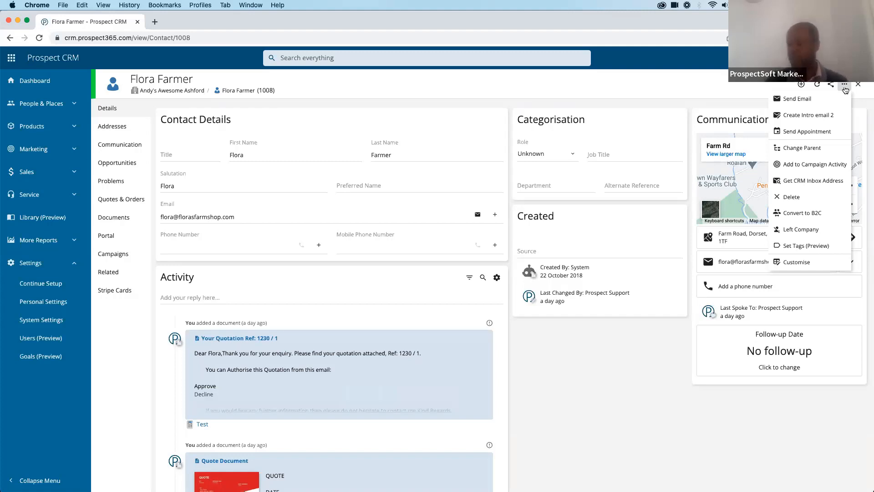
pyautogui.click(605, 346)
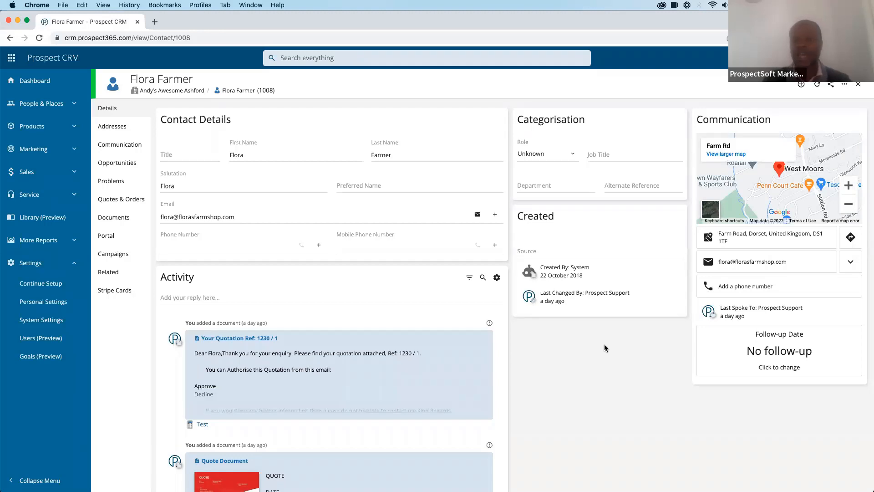
# - Open the Document Templates configuration from the Emails & Documents section of the system settings
pyautogui.click(55, 320)
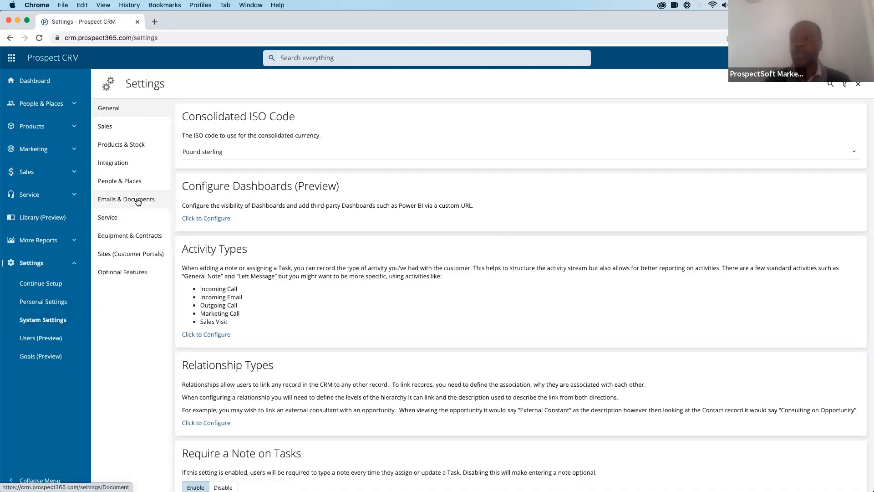
pyautogui.click(138, 201)
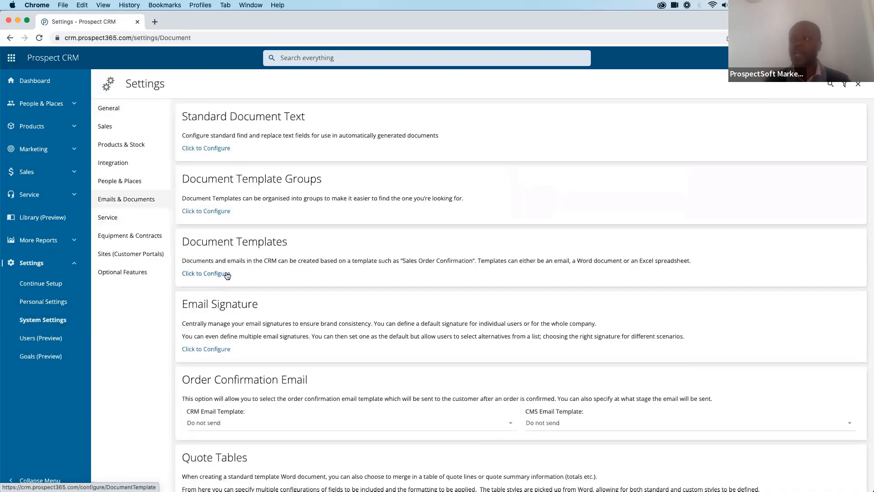
pyautogui.click(227, 274)
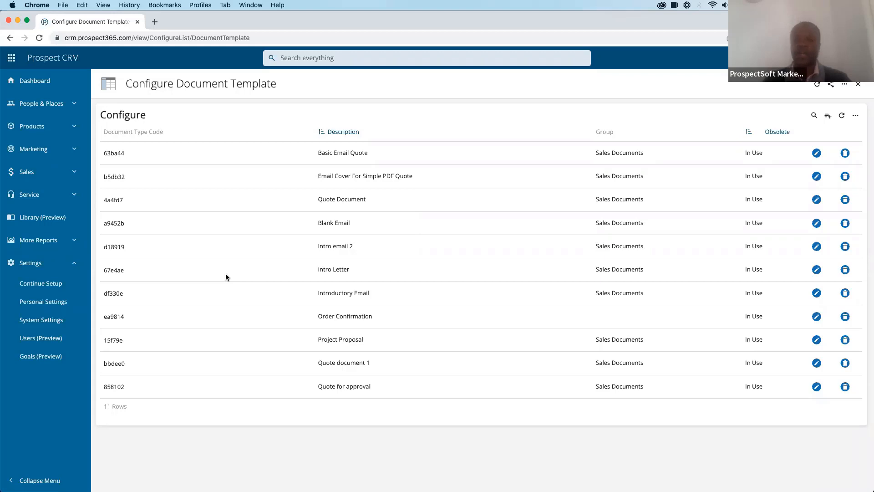
# - Switch to PowerPoint, present the Demo and CRM Library slides with all three bullet points, and return to the CRM in the browser
pyautogui.press('super+Tab')
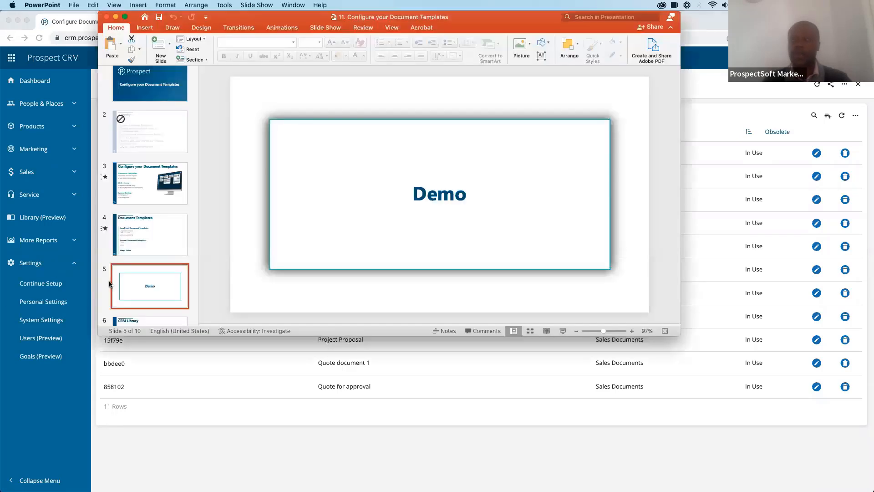
pyautogui.click(563, 331)
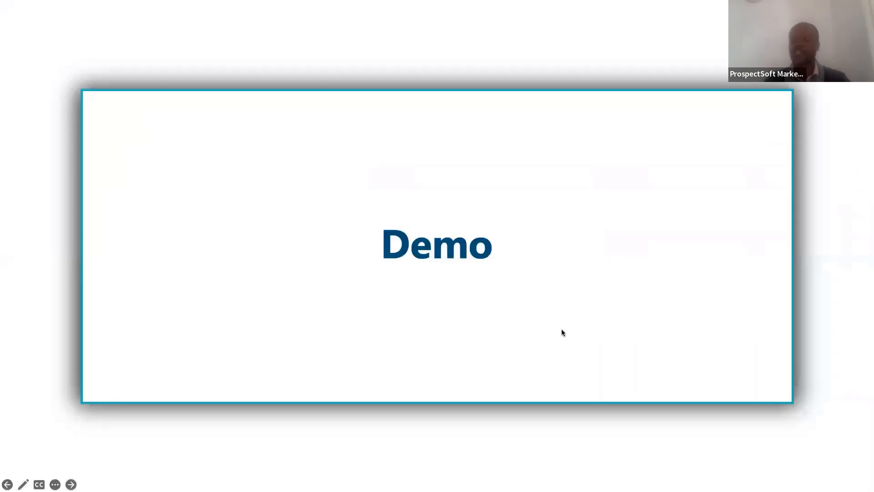
pyautogui.click(561, 330)
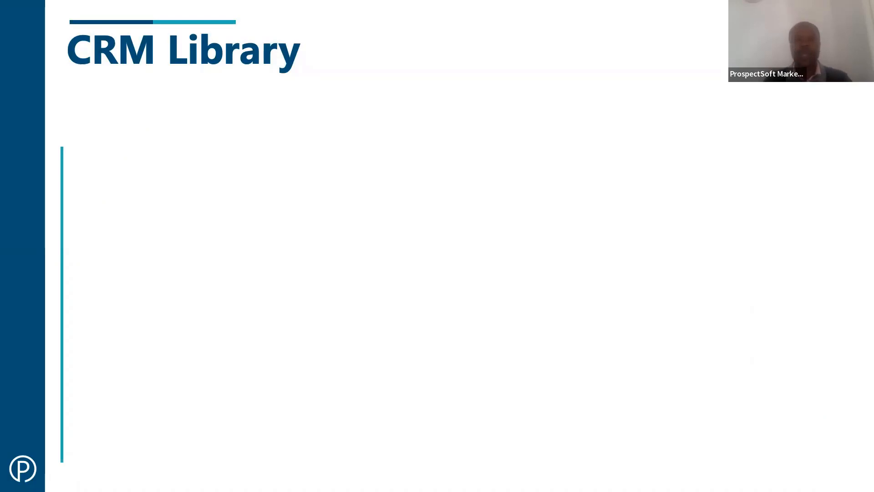
pyautogui.press('Right')
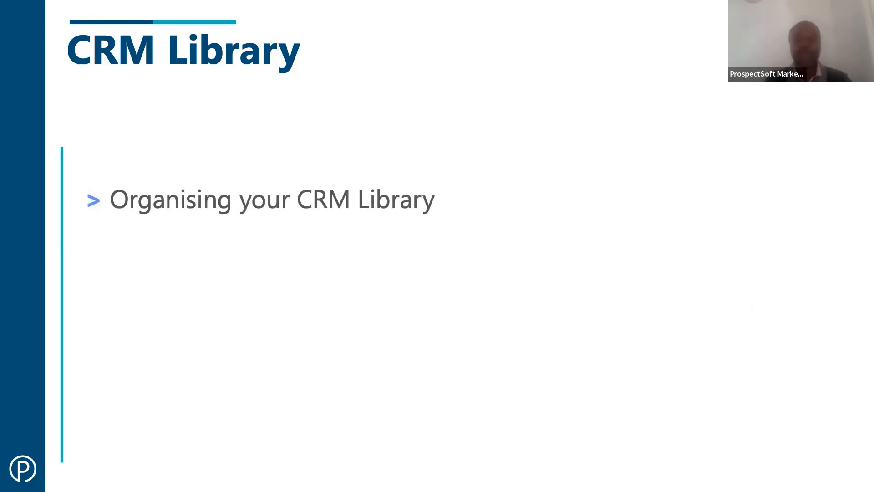
pyautogui.press('Right')
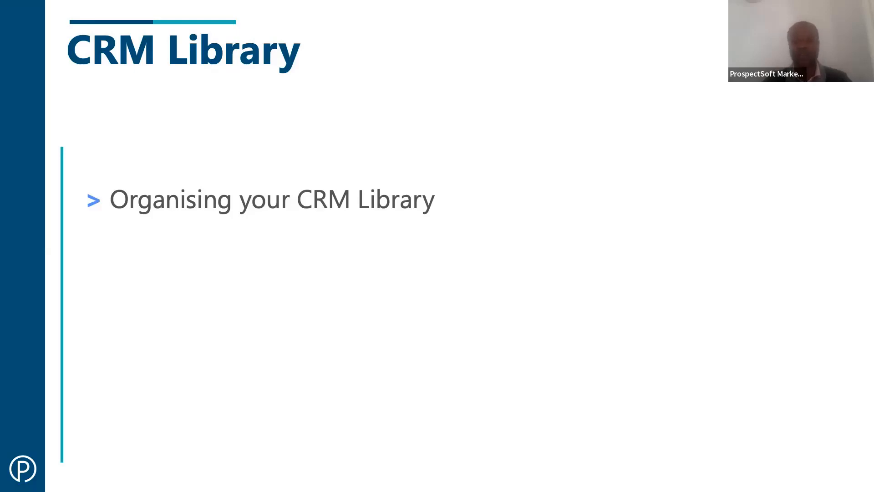
pyautogui.press('Right')
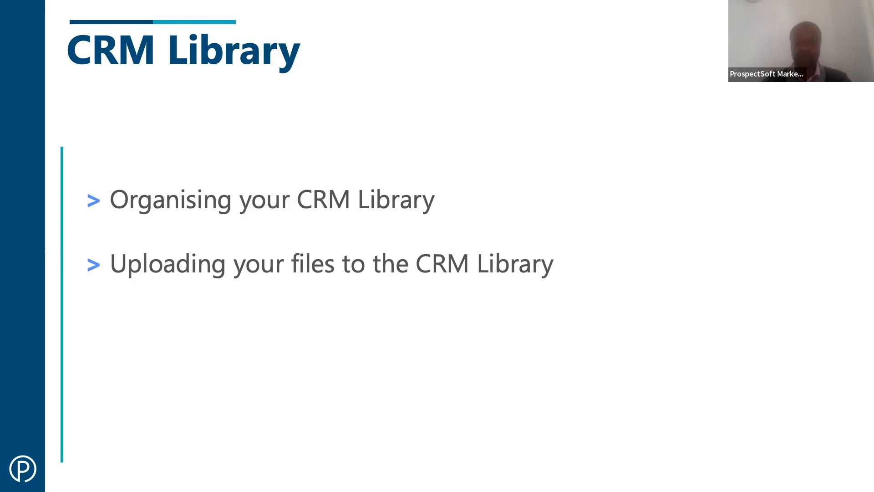
pyautogui.click(562, 329)
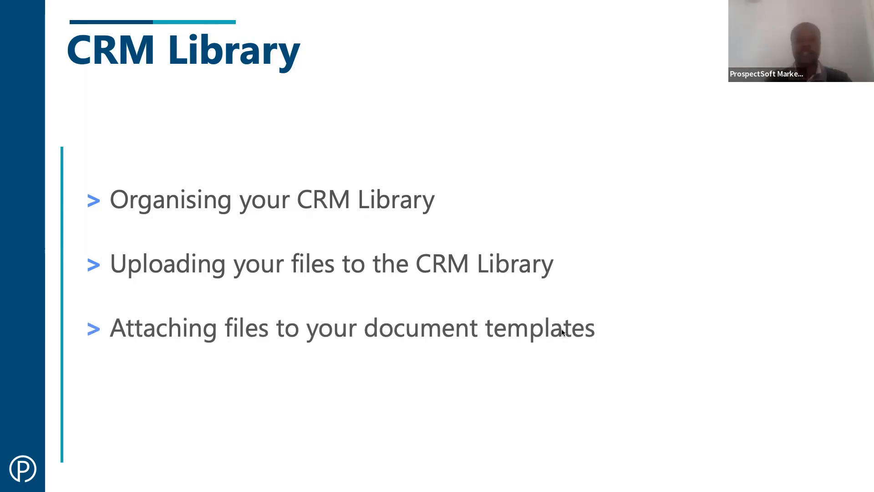
pyautogui.press('Escape')
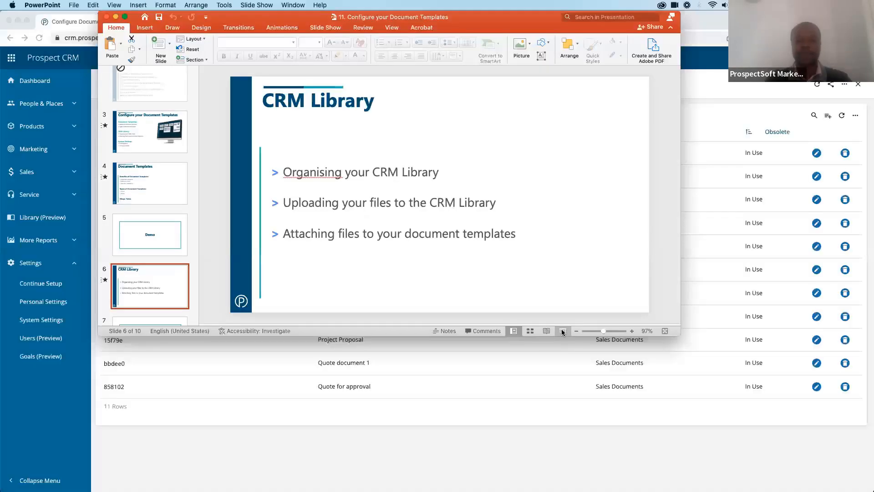
pyautogui.click(522, 452)
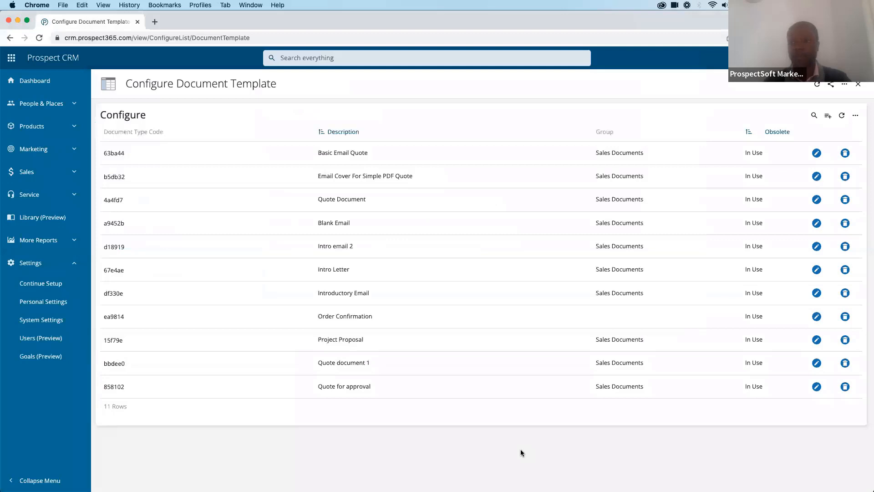
# - Upload Brochure.pdf from the Documents folder to the root of the CRM Library, grouping the files in the chooser by Date Added
pyautogui.click(36, 222)
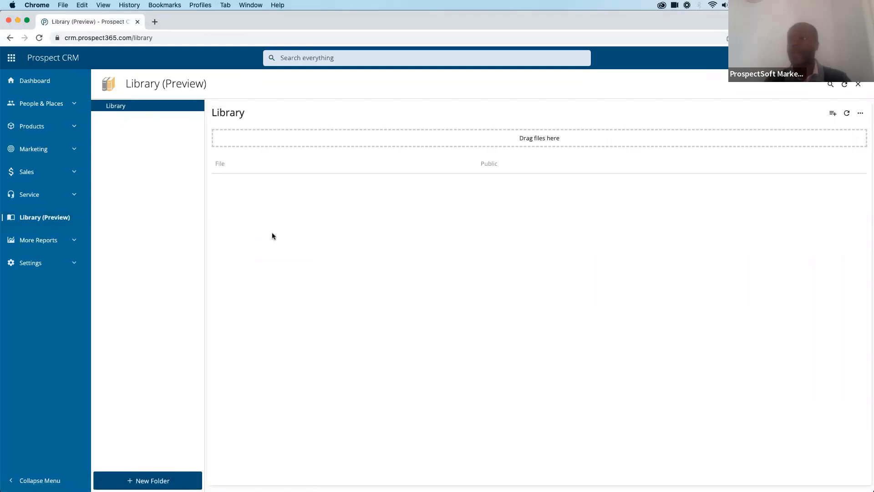
pyautogui.click(829, 114)
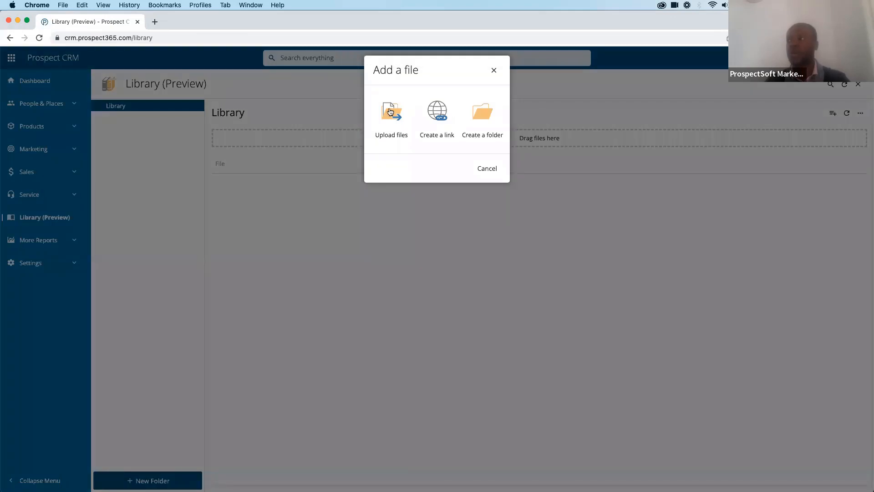
pyautogui.click(390, 112)
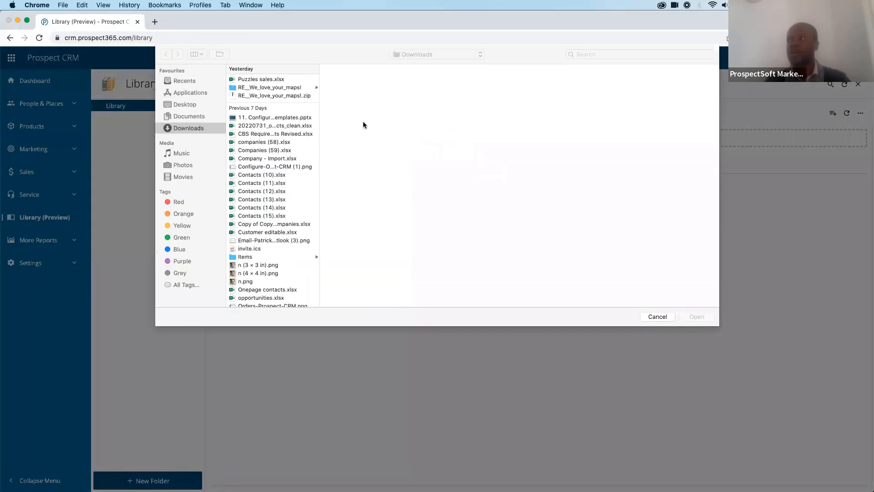
pyautogui.click(192, 120)
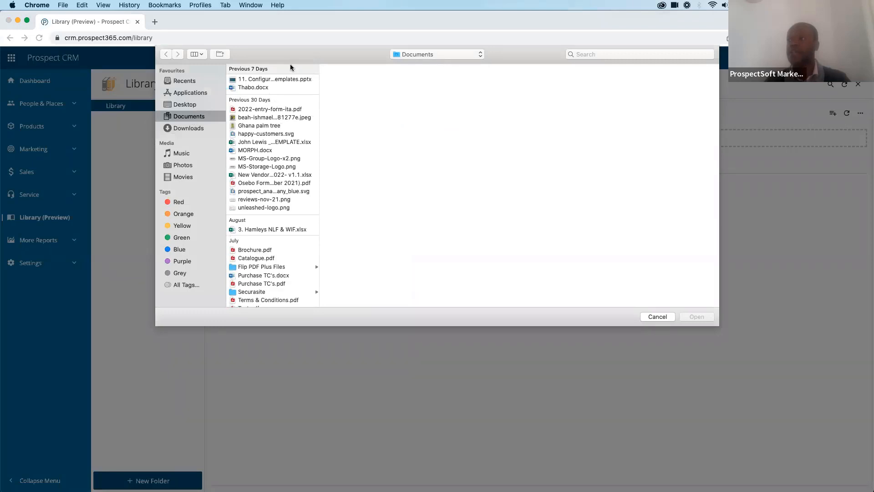
pyautogui.click(201, 55)
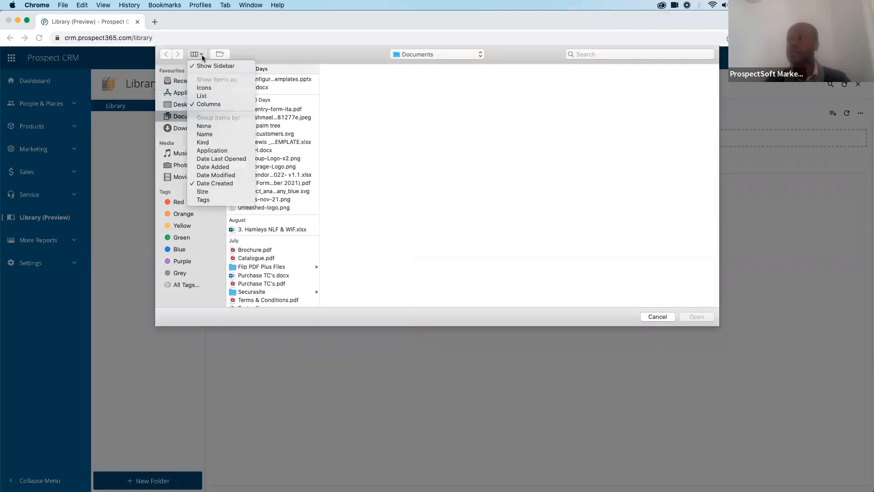
pyautogui.click(240, 162)
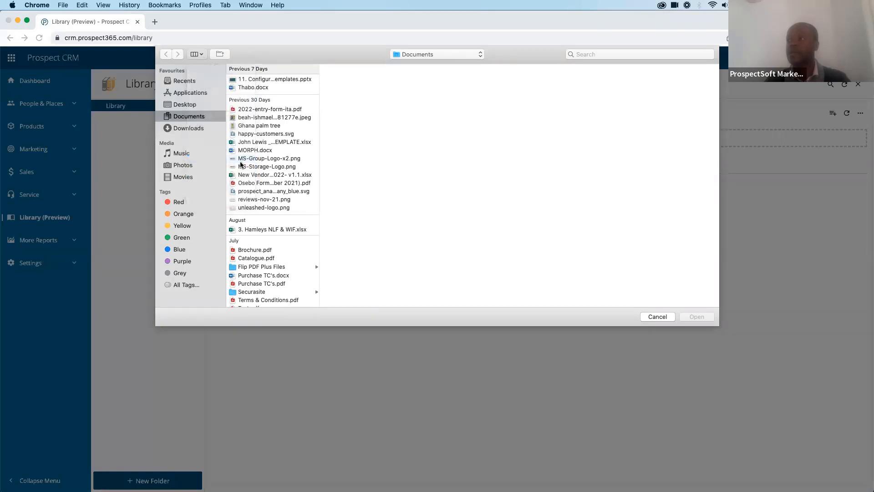
pyautogui.click(202, 54)
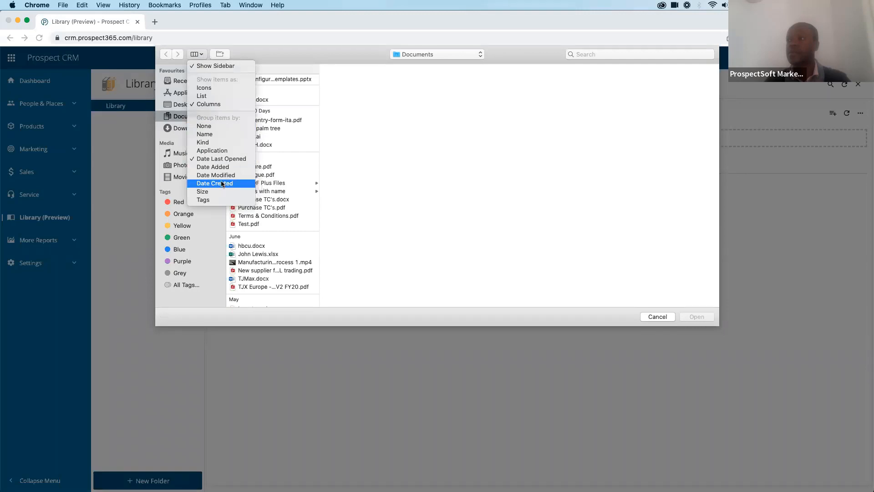
pyautogui.click(225, 167)
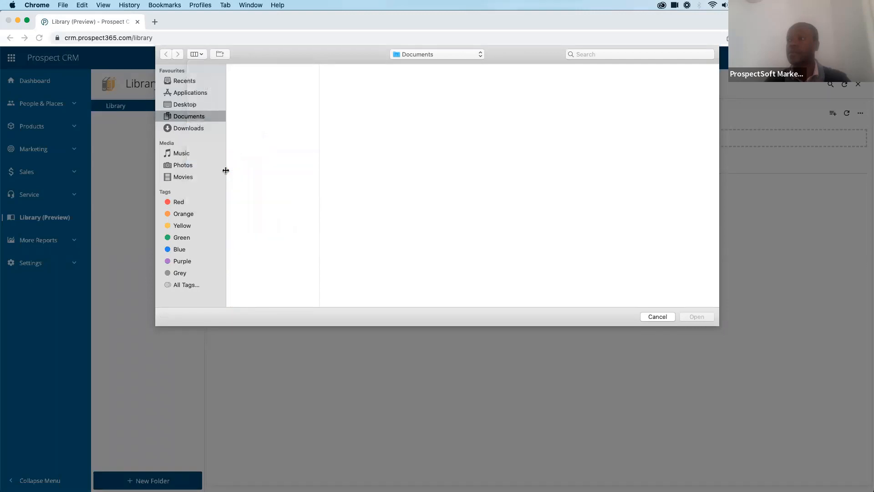
pyautogui.doubleClick(258, 79)
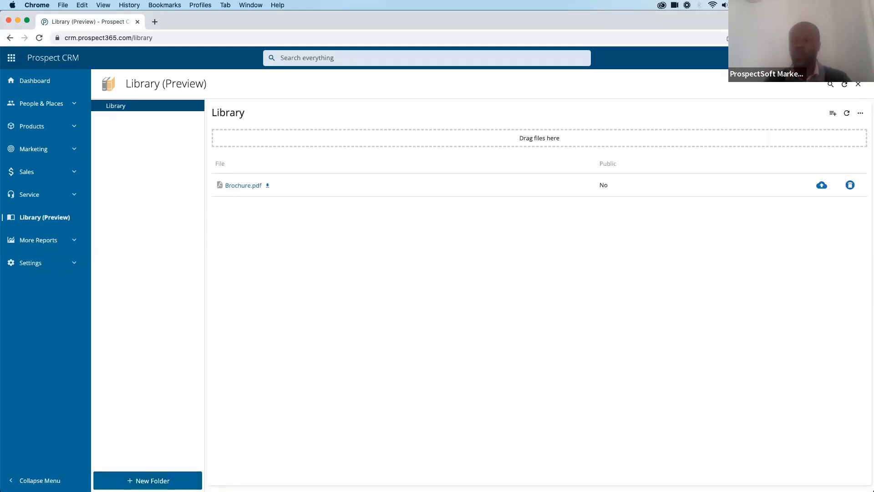
# - Create a folder named Jams in the root of the Library
pyautogui.click(147, 481)
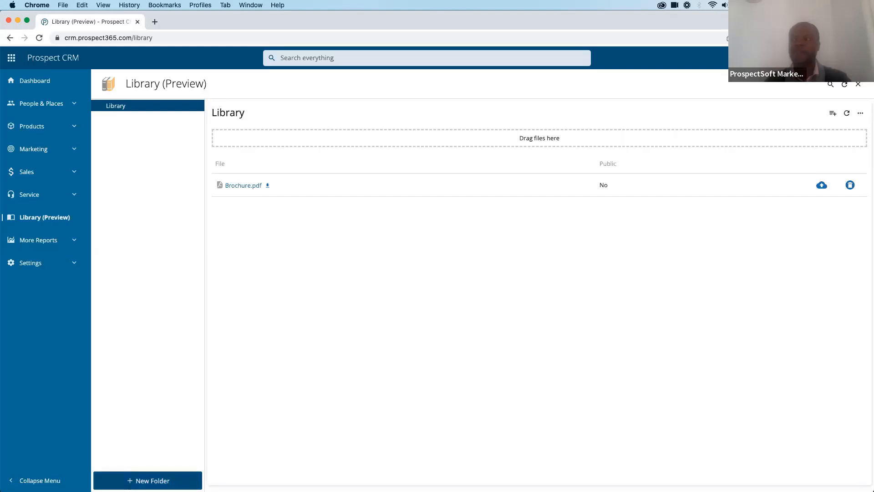
pyautogui.write('Jams')
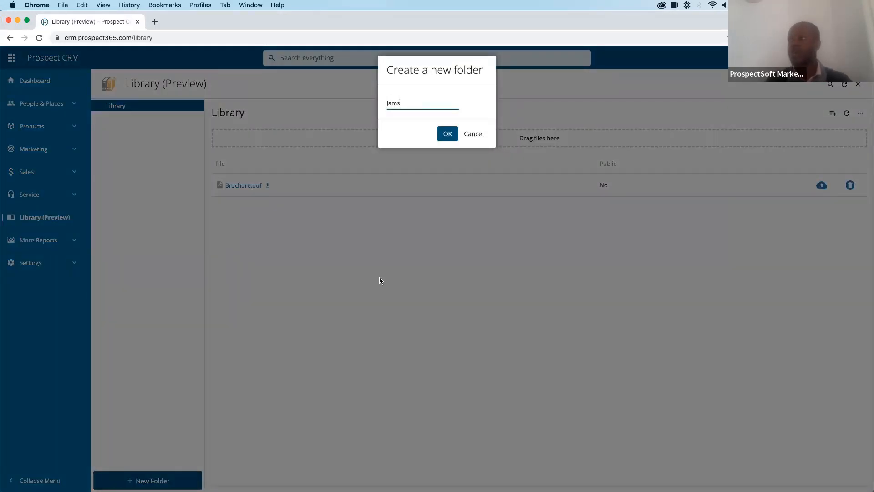
pyautogui.click(450, 134)
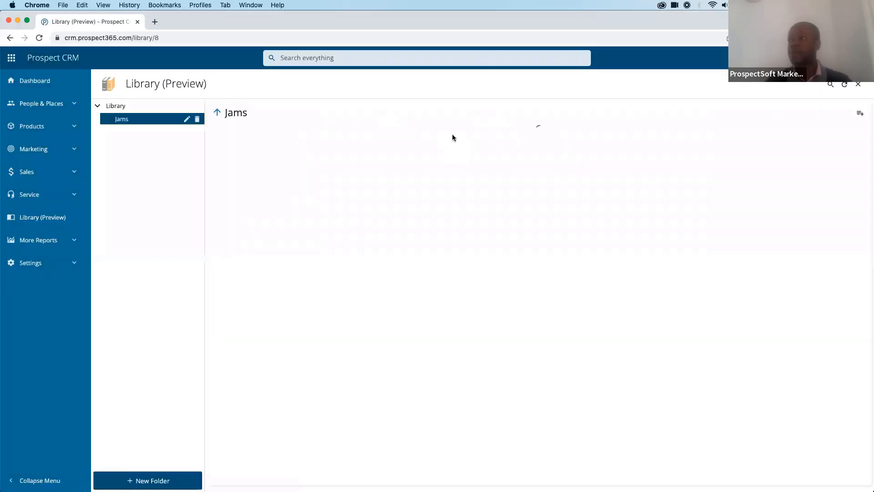
# - Return to the Library root and create a second folder there named Condiments
pyautogui.click(117, 105)
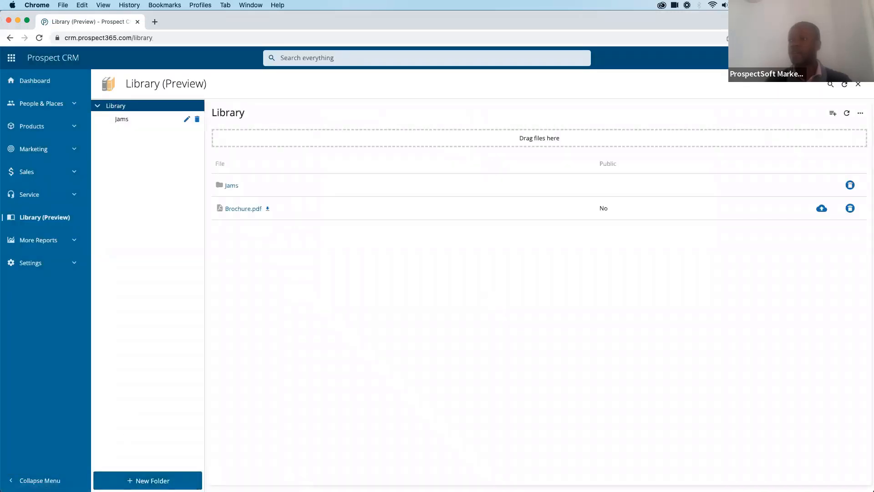
pyautogui.click(145, 481)
pyautogui.write('C')
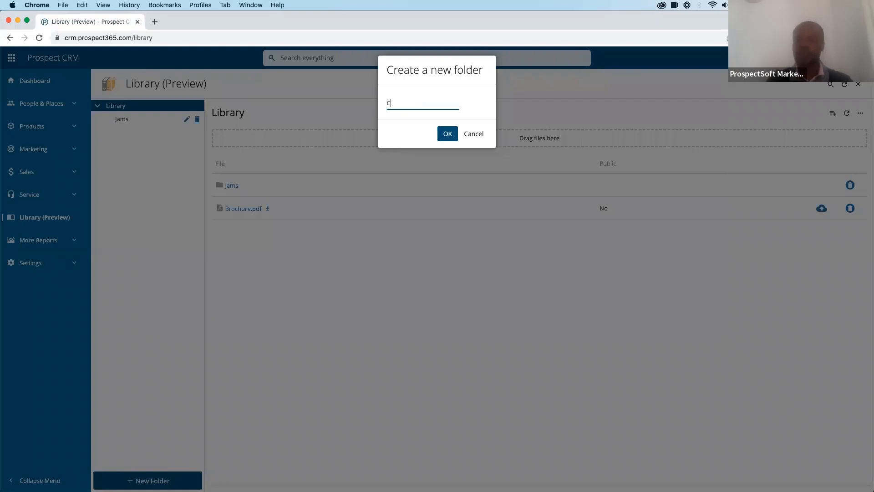
pyautogui.write('ondiments')
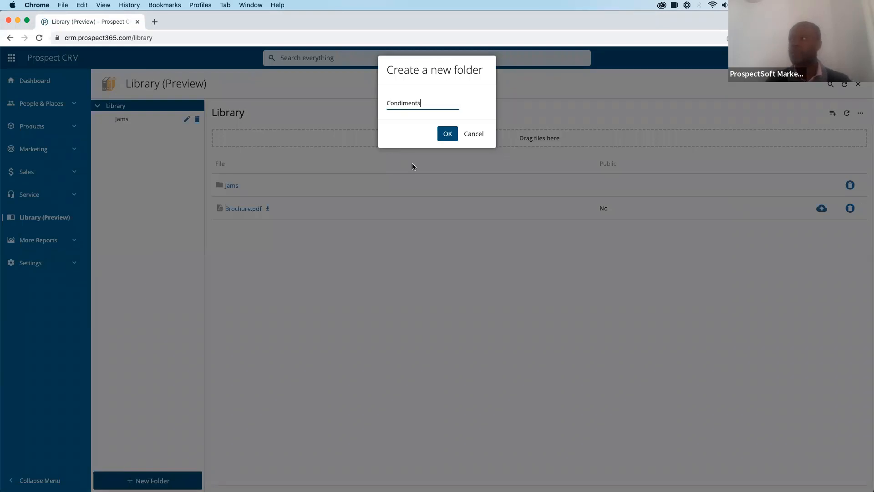
pyautogui.click(448, 134)
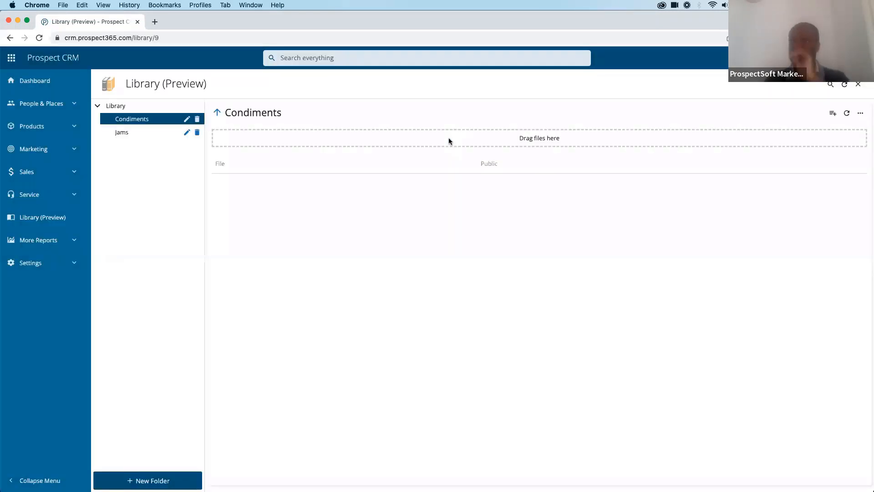
# - Create a subfolder named Strawberry inside the Jams folder
pyautogui.click(121, 136)
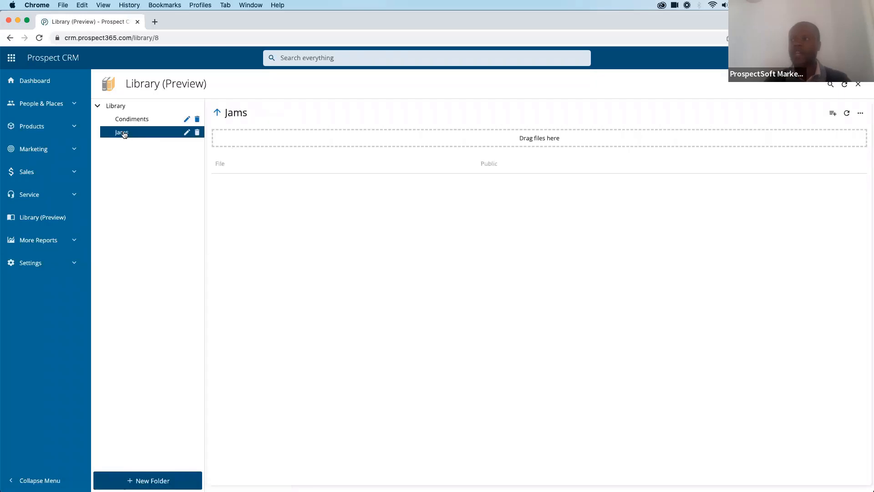
pyautogui.click(154, 481)
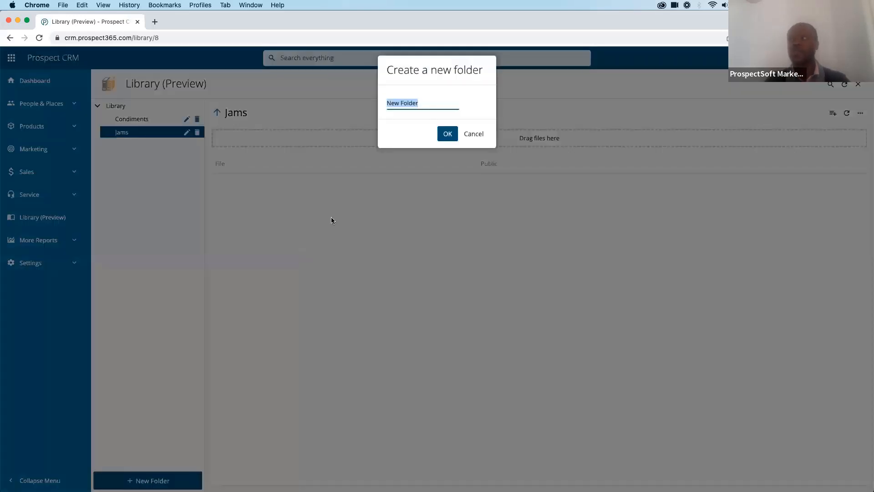
pyautogui.write('St')
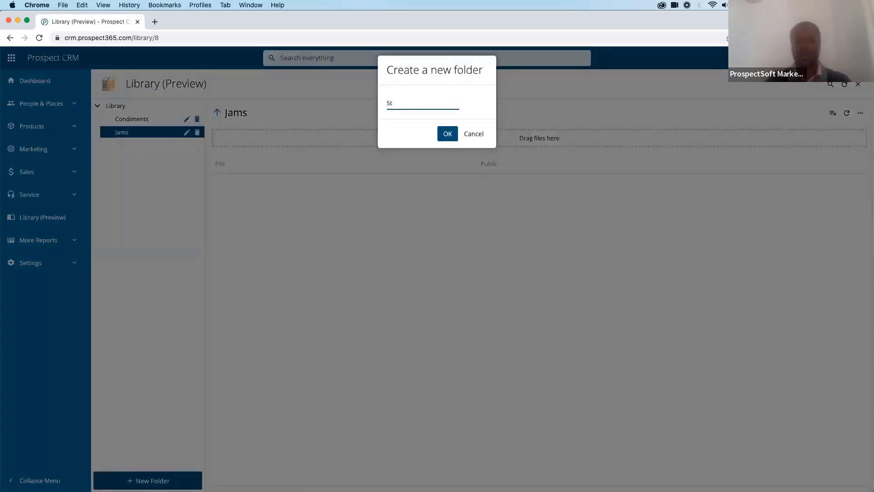
pyautogui.write('arawberry')
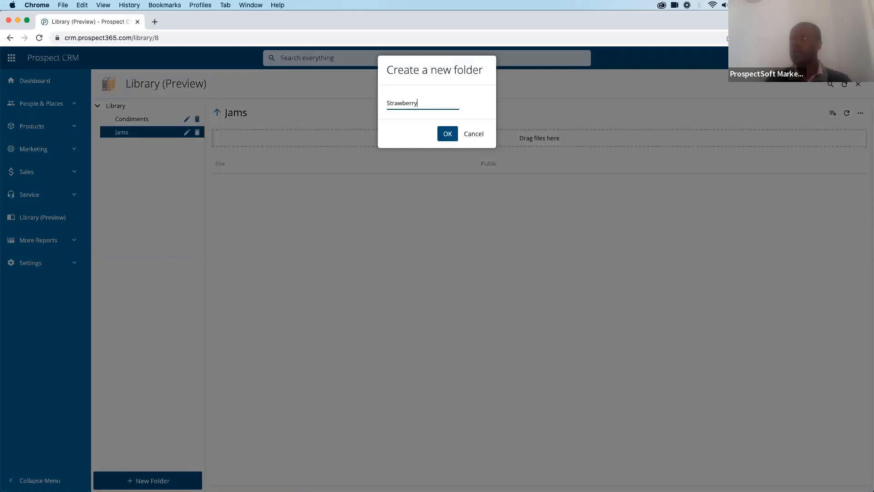
pyautogui.click(449, 133)
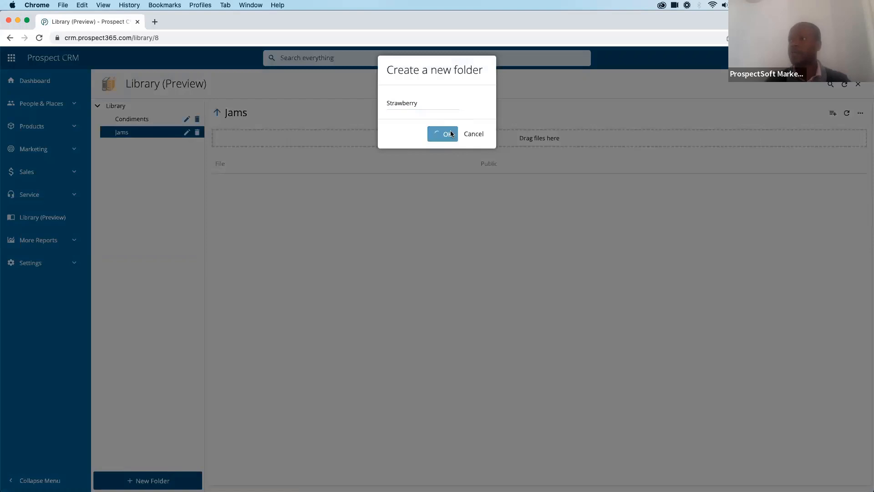
# - Create another subfolder named Blueberry inside the Jams folder, closing the Photos window that gets in the way
pyautogui.click(119, 132)
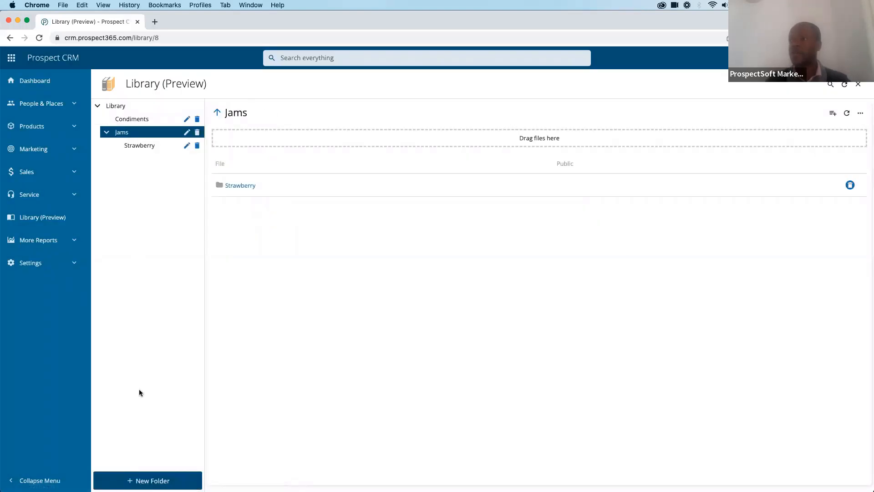
pyautogui.click(151, 477)
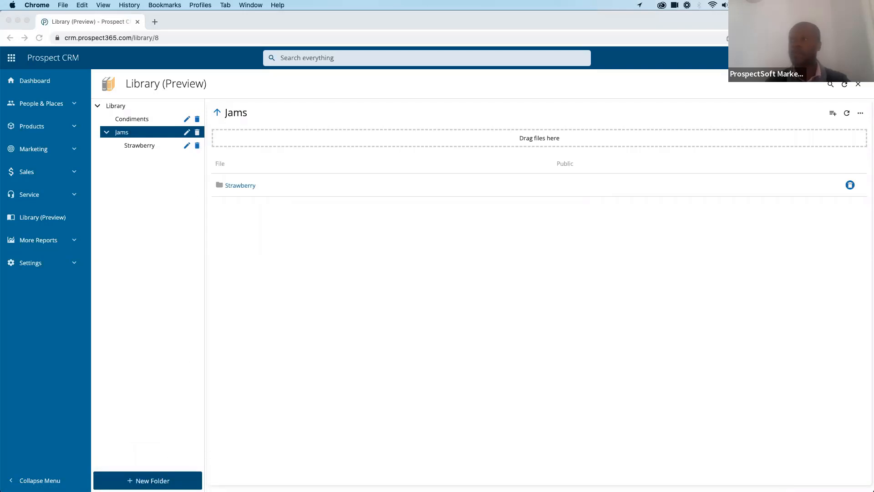
pyautogui.click(159, 476)
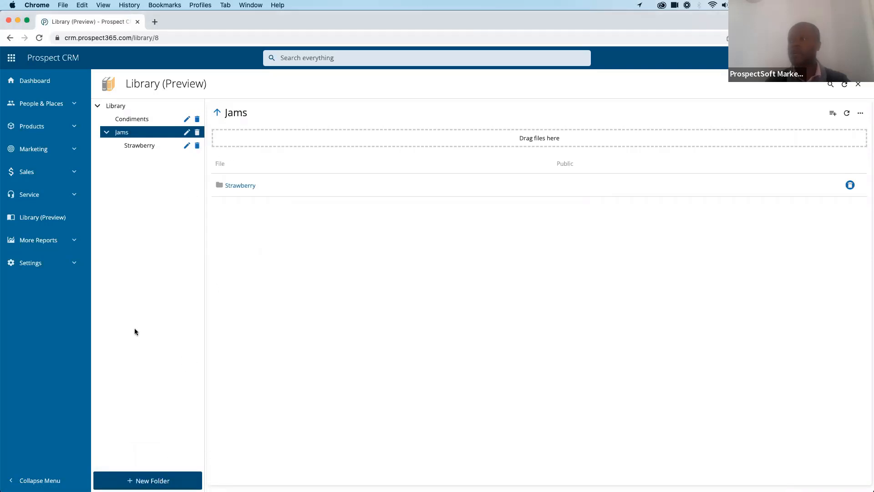
pyautogui.click(151, 480)
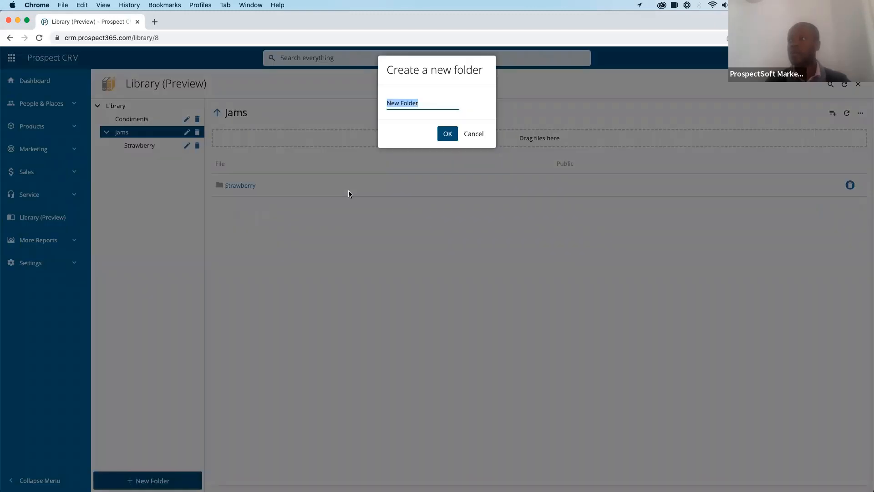
pyautogui.write('B')
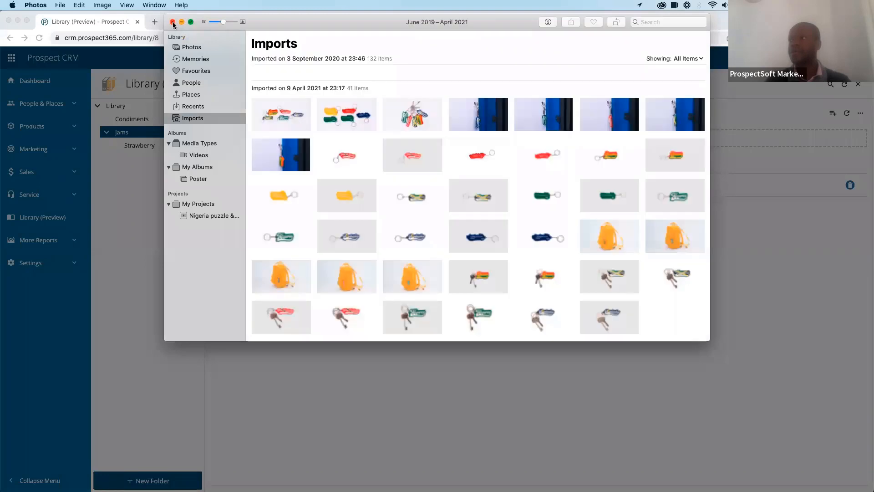
pyautogui.click(173, 21)
pyautogui.write('l')
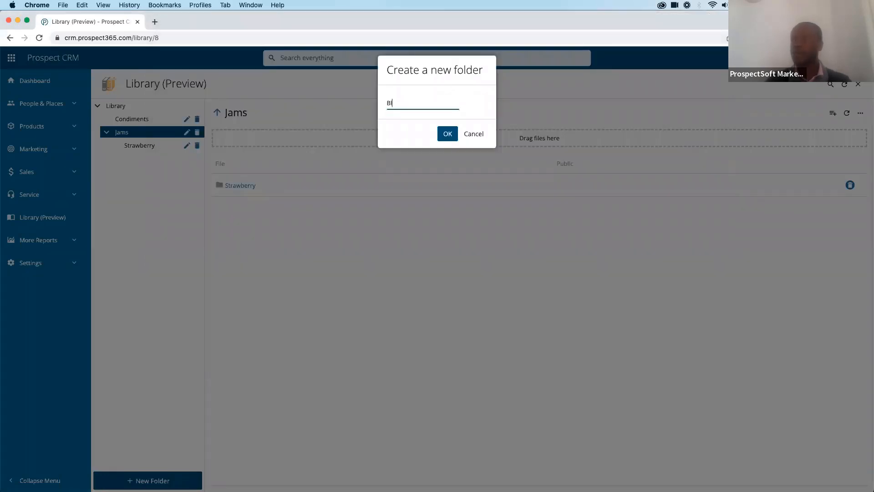
pyautogui.write('uebr')
pyautogui.write('rry')
pyautogui.click(448, 134)
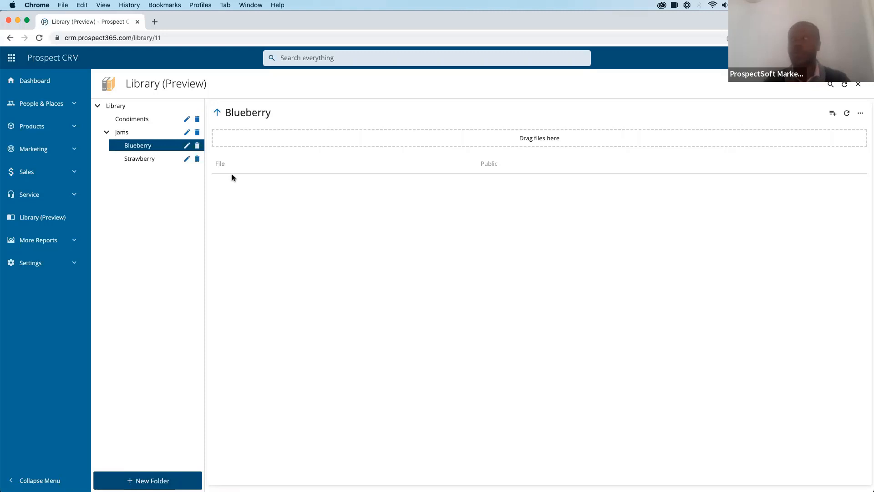
# - View the Library's file search page and return to the Blueberry folder
pyautogui.click(830, 89)
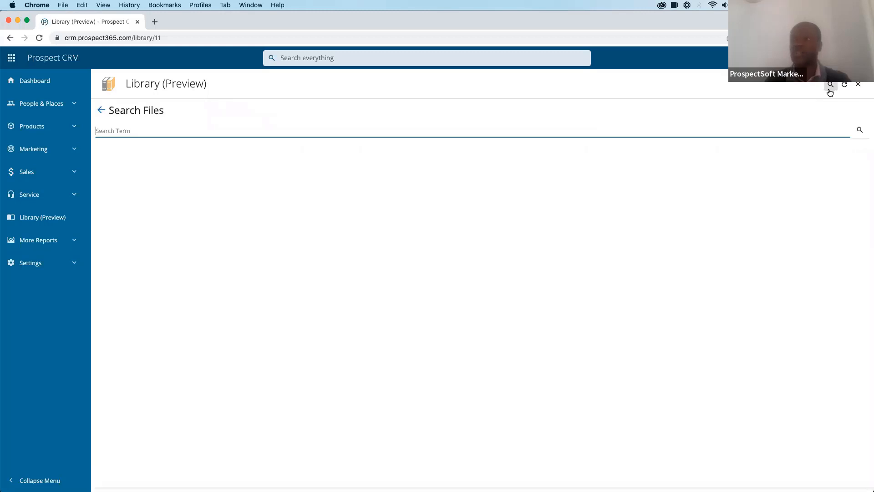
pyautogui.click(833, 89)
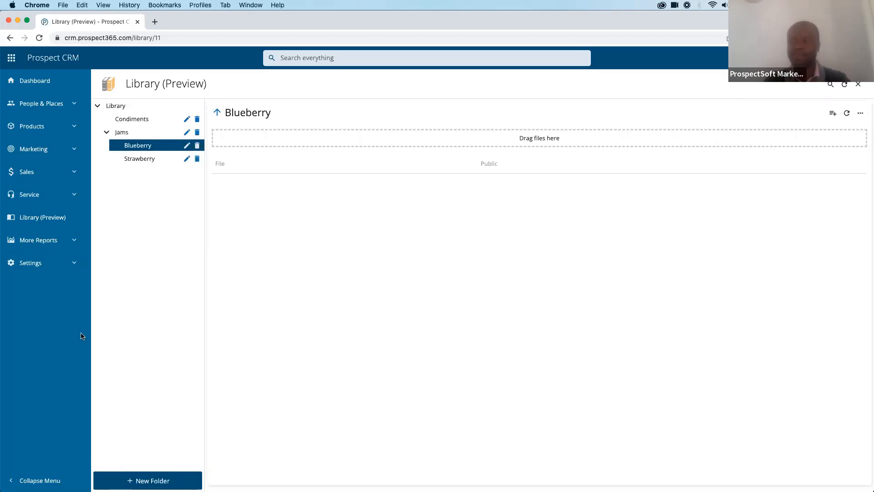
# - Upload Catalogue.pdf and Terms & Conditions.pdf together from the Documents folder into the Jams folder
pyautogui.click(127, 136)
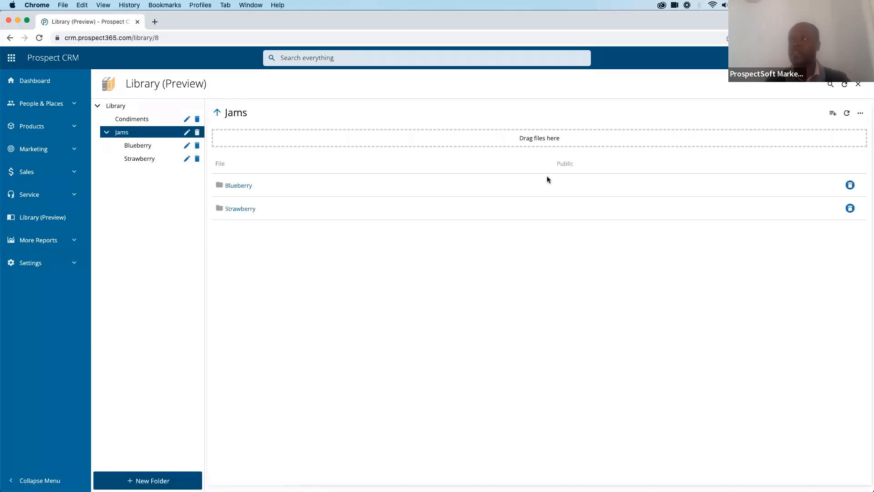
pyautogui.click(832, 113)
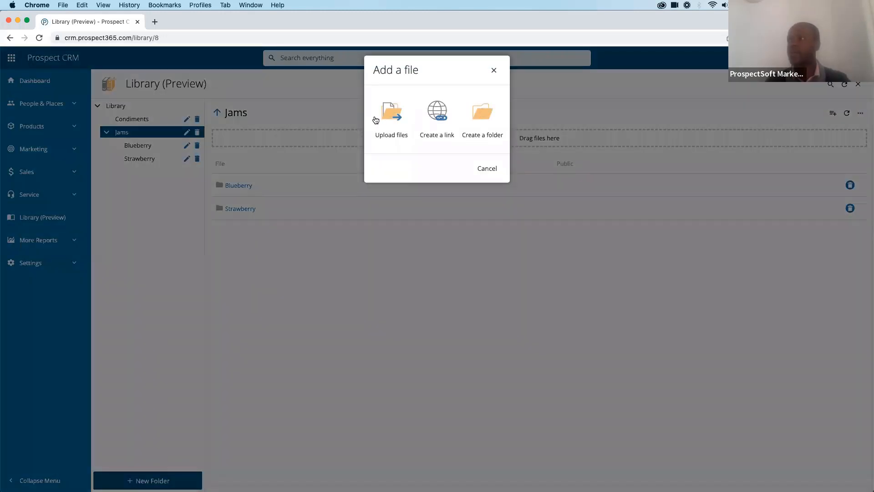
pyautogui.click(393, 109)
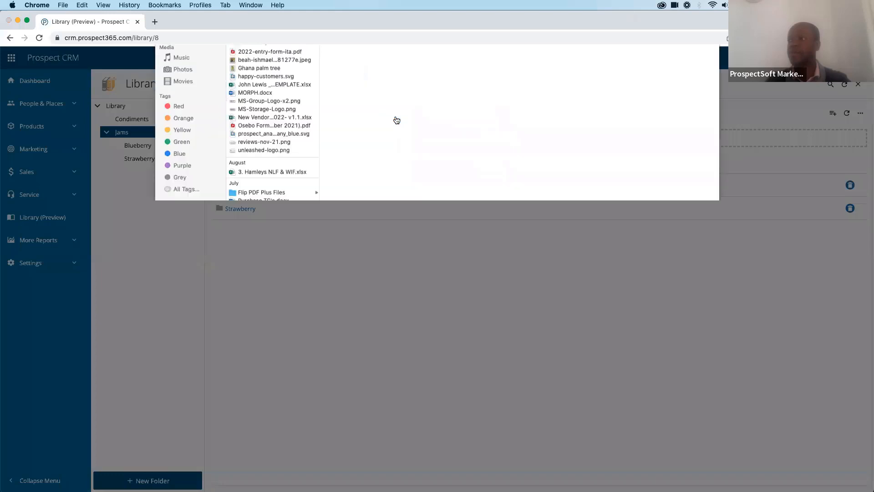
pyautogui.click(259, 86)
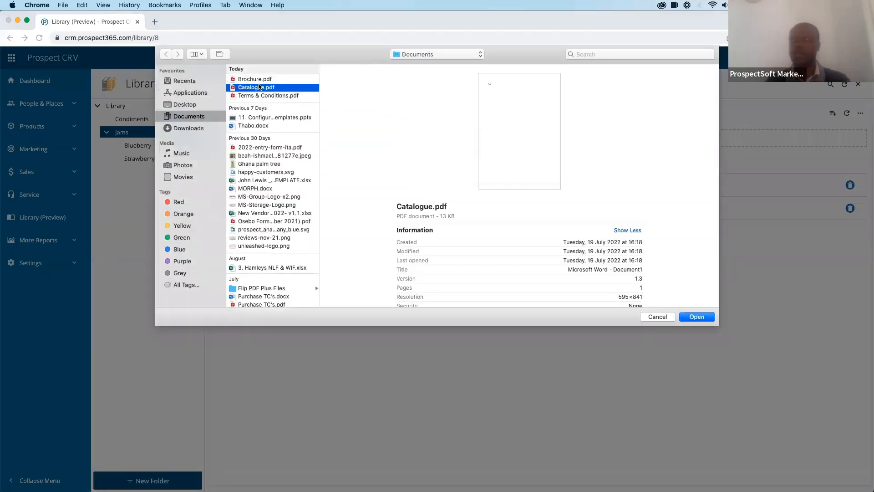
pyautogui.hotkey('shift', 'Down')
pyautogui.press('Return')
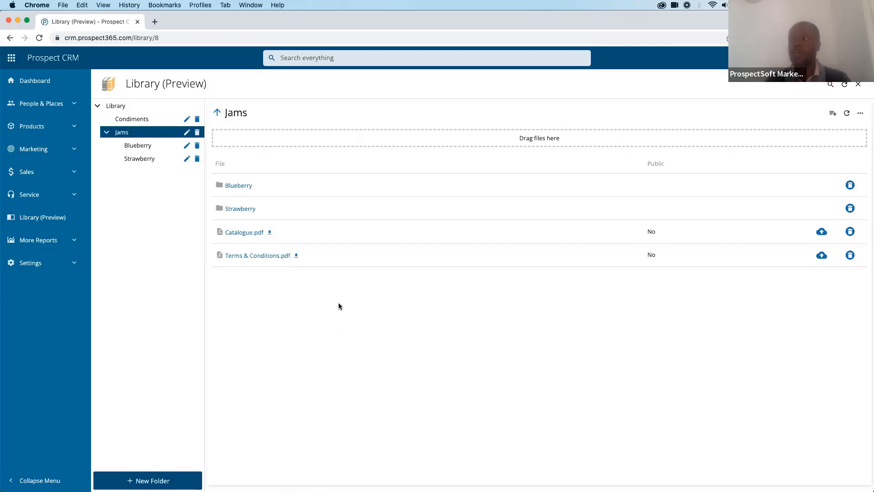
# - Open the Intro email 2 template's details from the document templates in the system settings for emails and documents
pyautogui.click(40, 266)
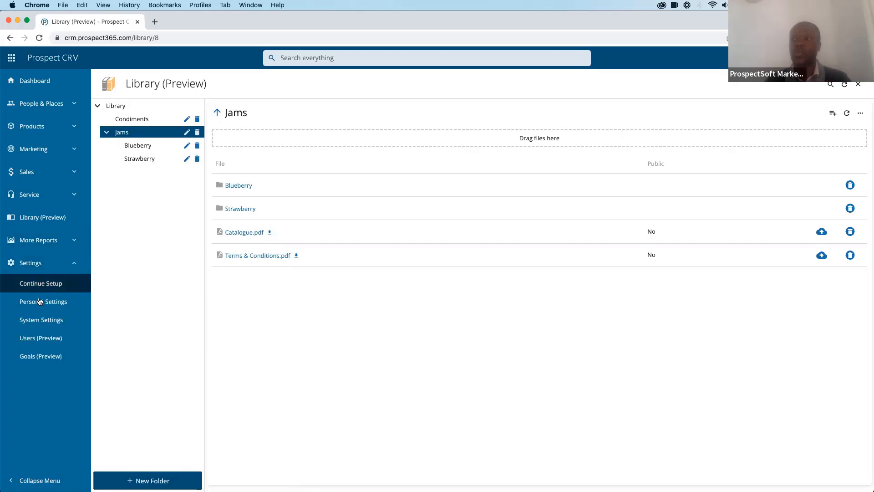
pyautogui.click(44, 327)
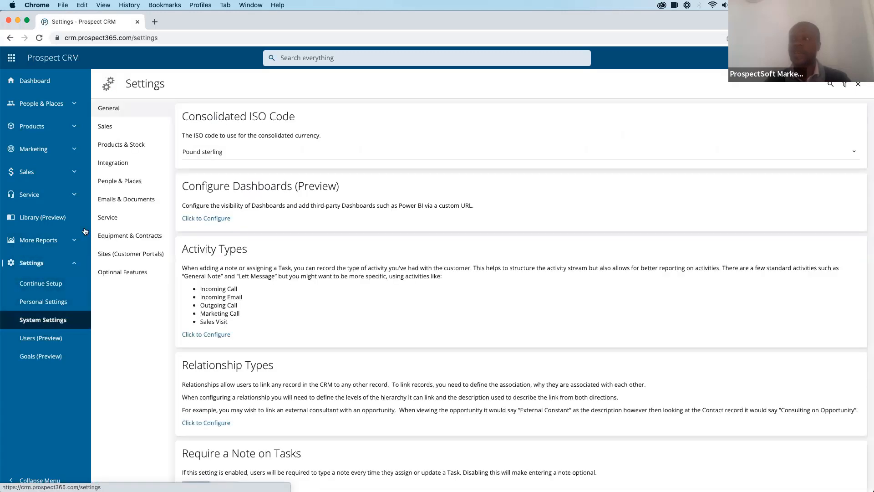
pyautogui.click(121, 202)
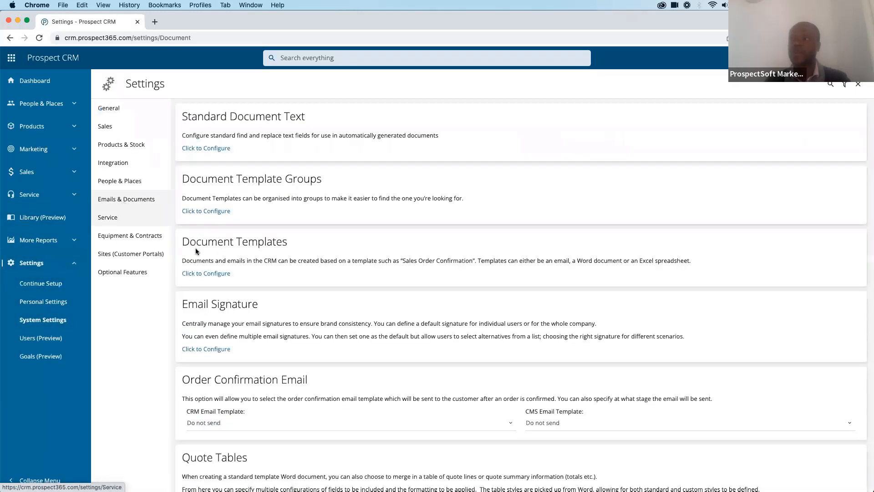
pyautogui.click(211, 273)
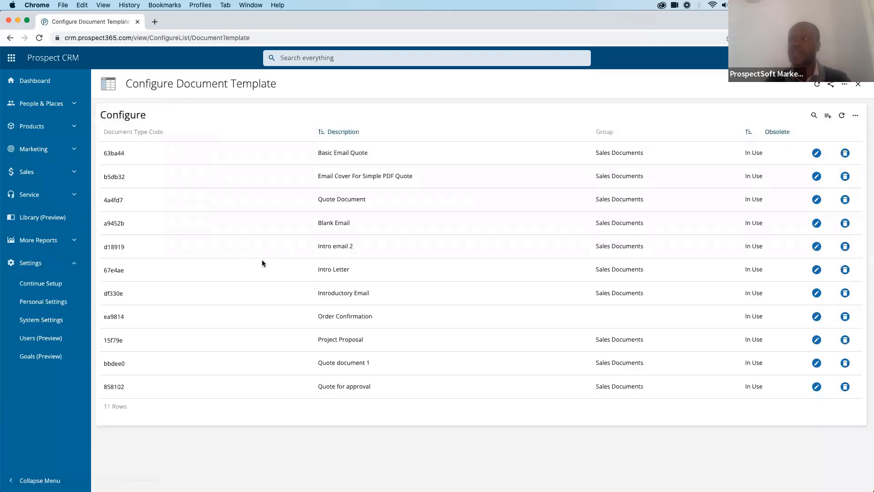
pyautogui.click(816, 247)
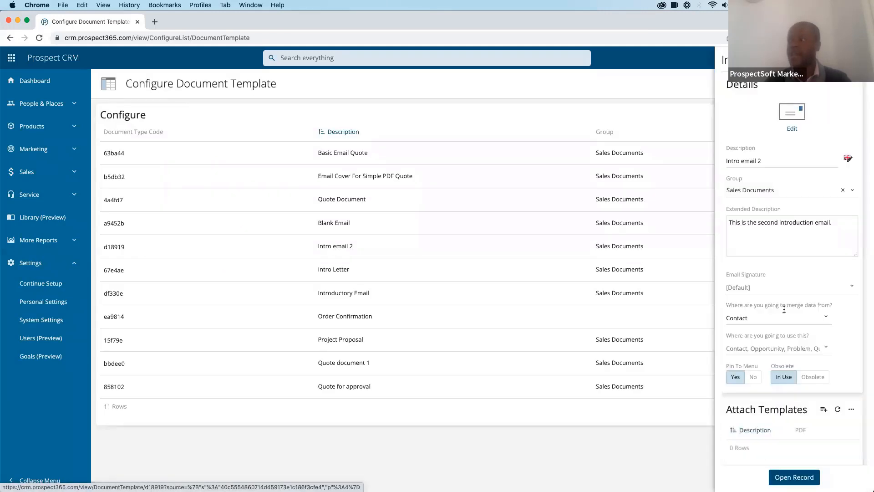
# - Attach Brochure.pdf from the Library to the Intro email 2 template and continue with another attachment
pyautogui.scroll(-3, 784, 310)
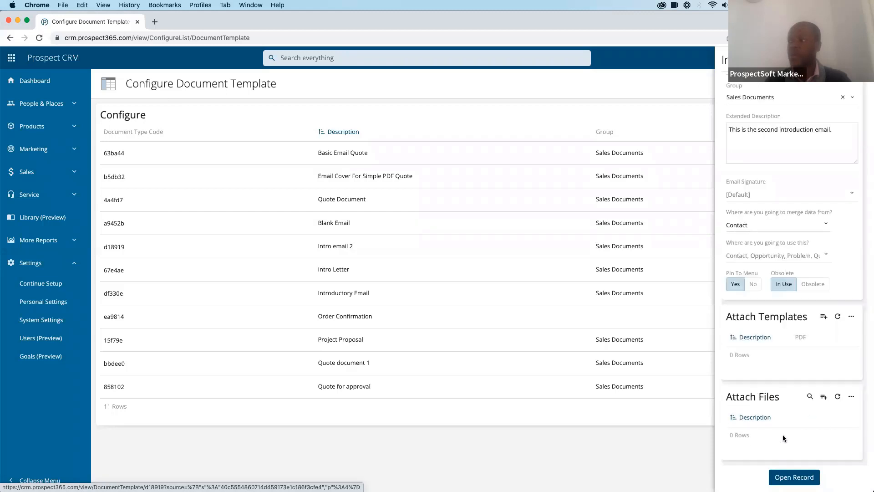
pyautogui.click(824, 397)
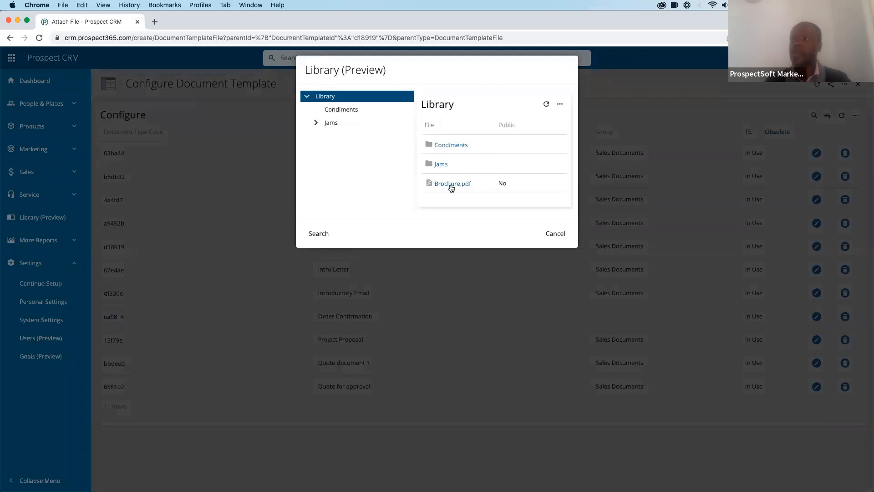
pyautogui.click(450, 184)
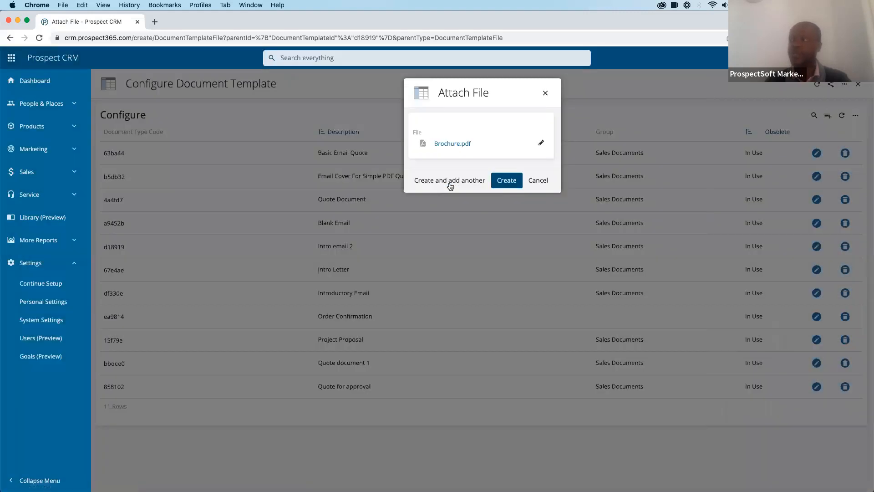
pyautogui.click(464, 184)
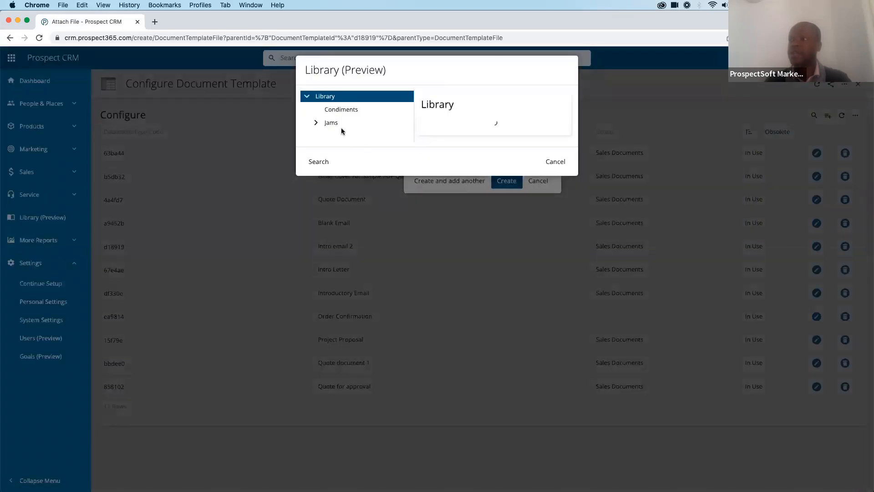
# - Attach Catalogue.pdf and Terms & Conditions.pdf from the Jams folder to the Intro email 2 template, and close its details
pyautogui.click(329, 123)
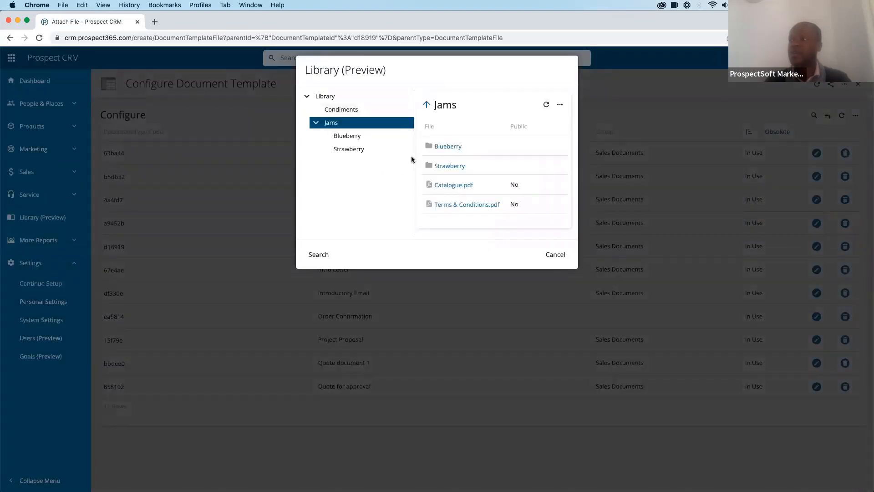
pyautogui.click(459, 186)
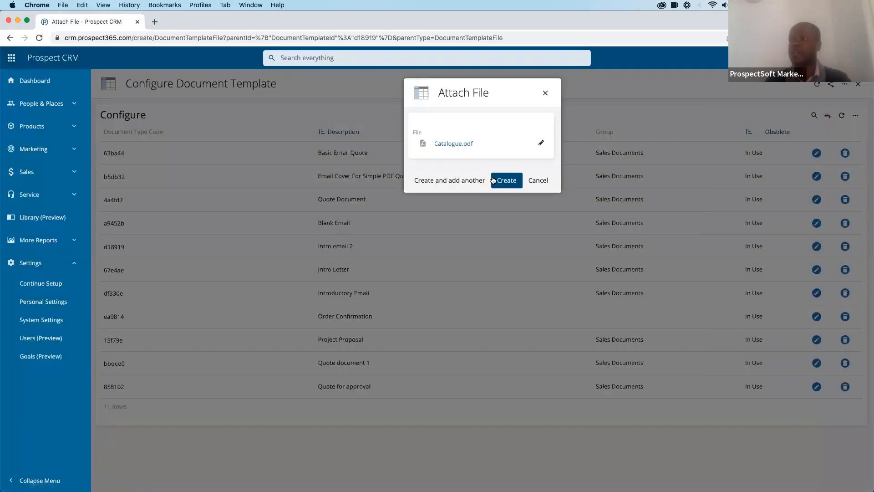
pyautogui.click(460, 180)
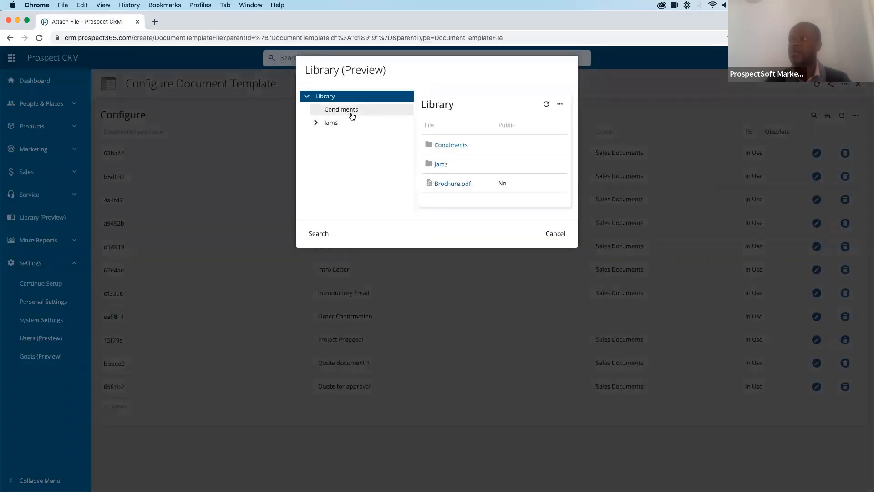
pyautogui.click(441, 165)
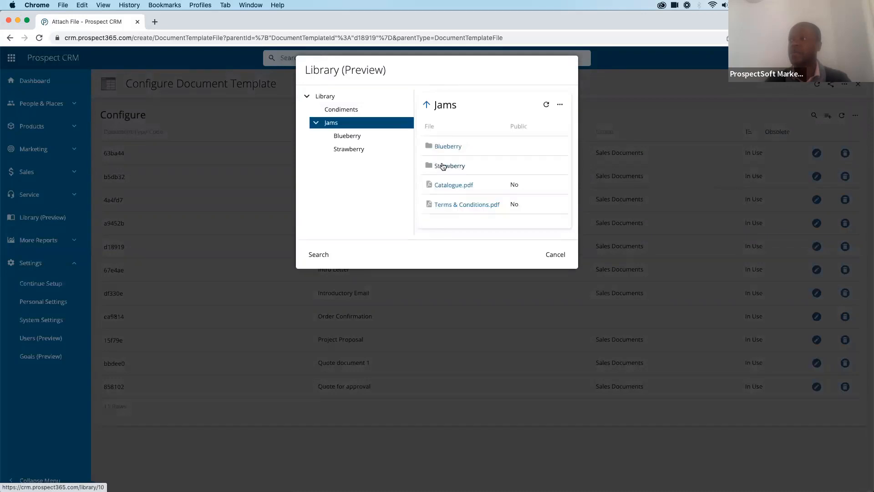
pyautogui.click(453, 198)
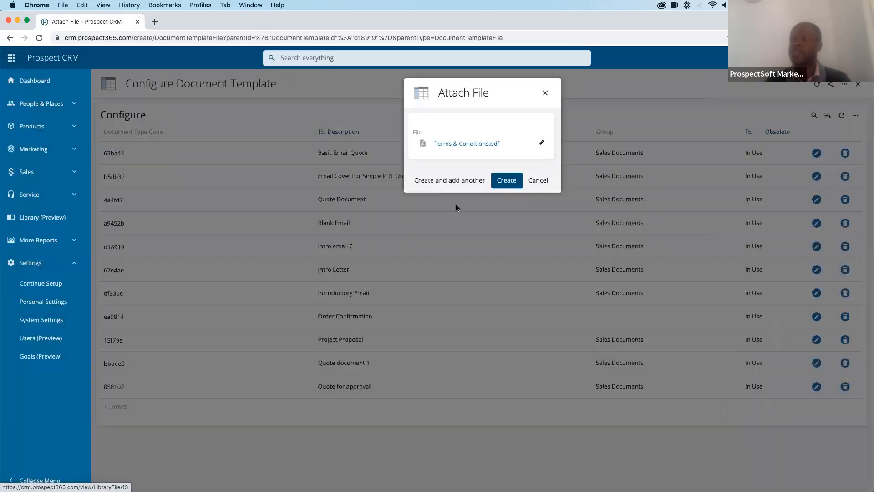
pyautogui.click(515, 180)
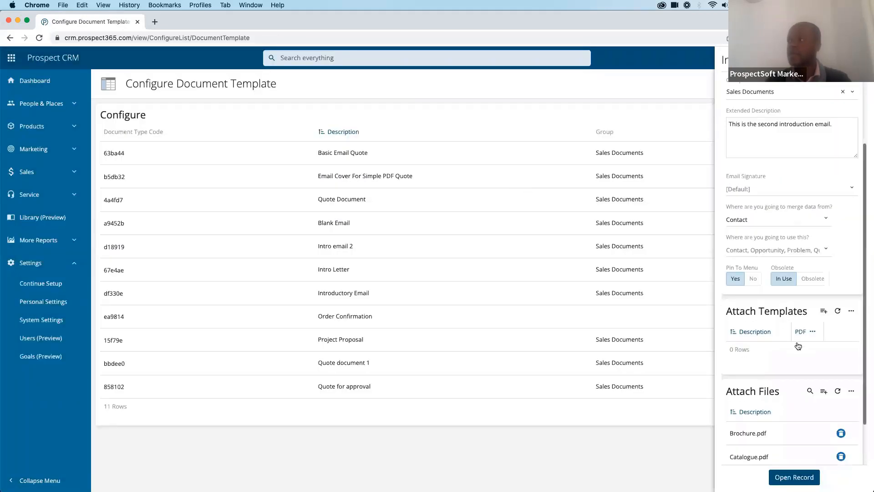
pyautogui.scroll(-3, 777, 380)
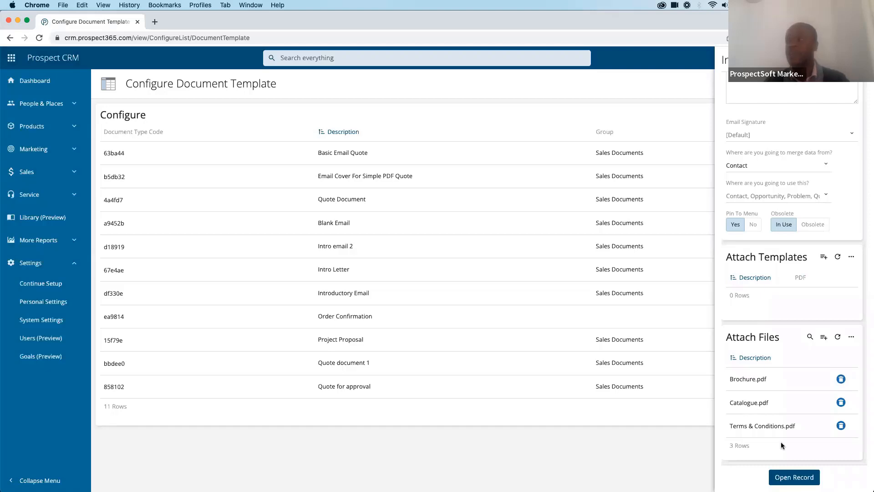
pyautogui.click(648, 437)
# - Check the attachments in an Intro email 2 draft to the most recently viewed contact, and return to the template list without sending
pyautogui.click(523, 58)
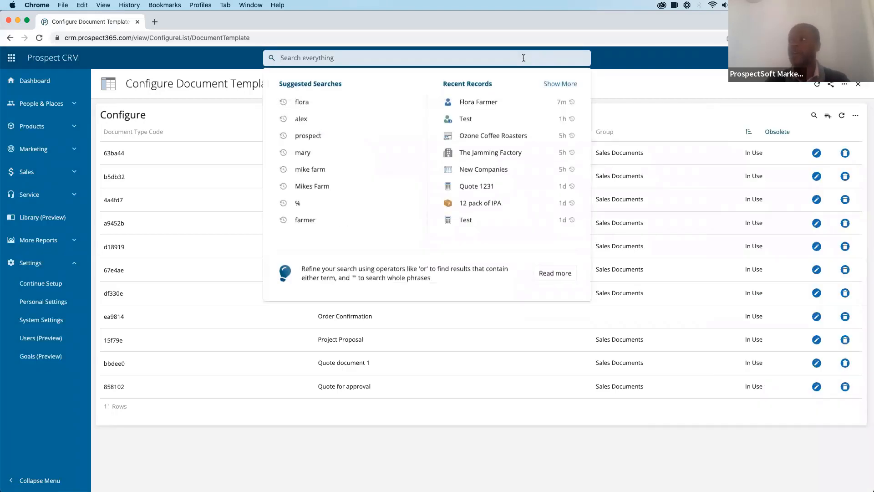
pyautogui.click(478, 104)
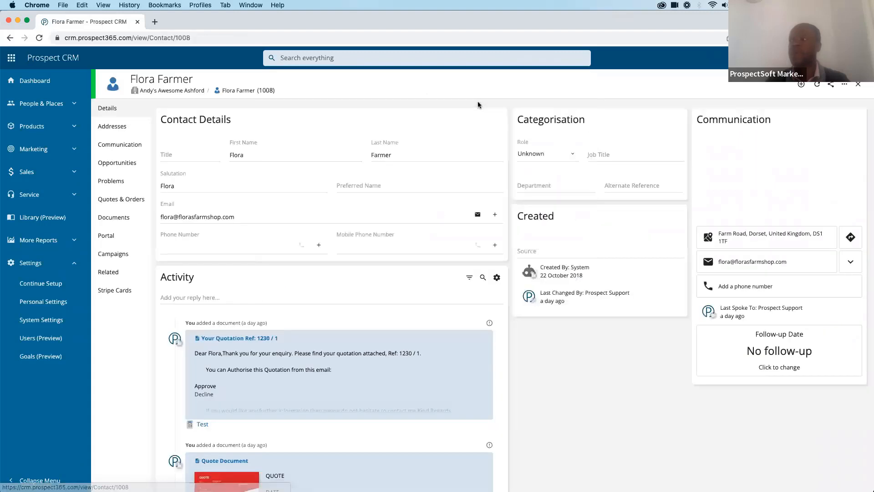
pyautogui.click(845, 84)
pyautogui.click(818, 116)
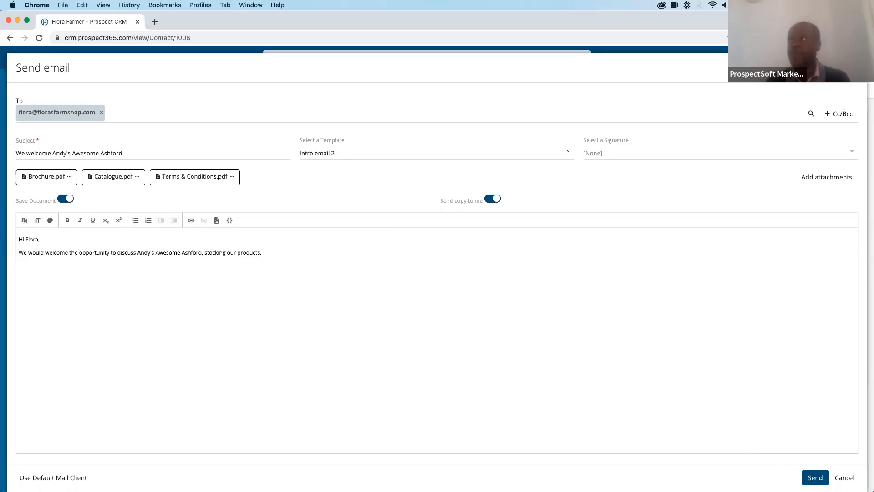
pyautogui.click(859, 89)
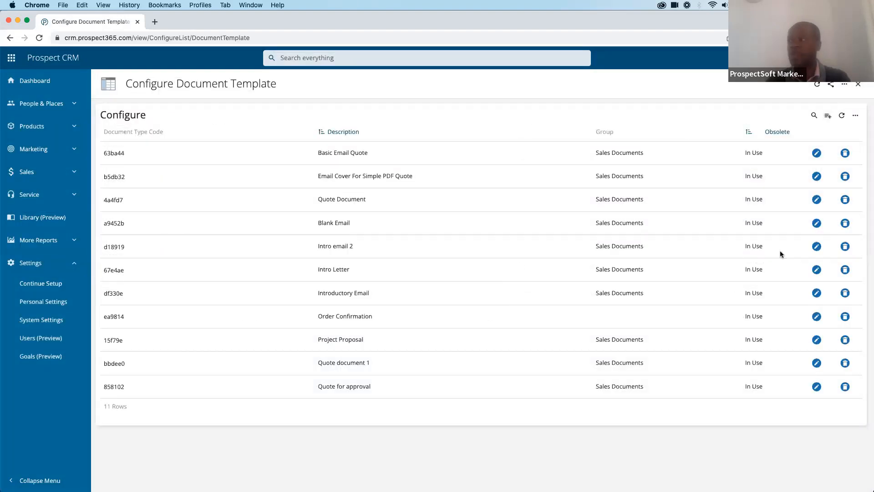
# - Attach the Quote Document template to Intro email 2 with PDF set to Yes, and close the template details
pyautogui.click(818, 246)
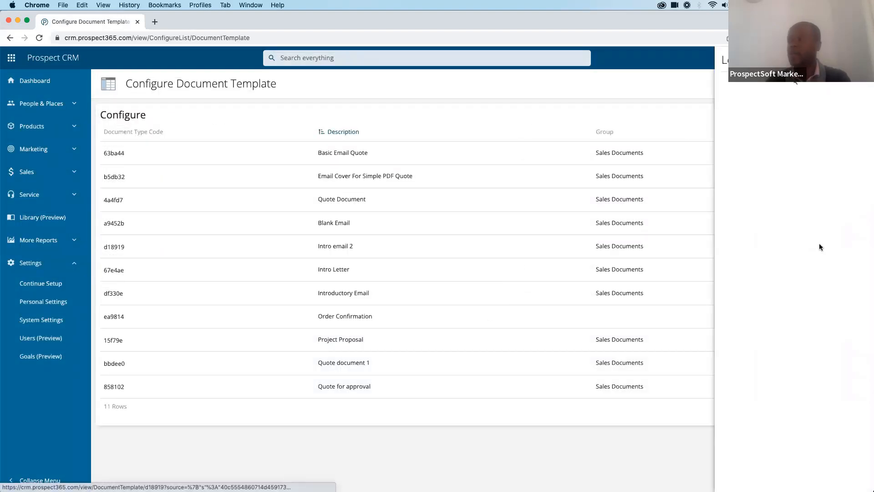
pyautogui.scroll(-4, 789, 334)
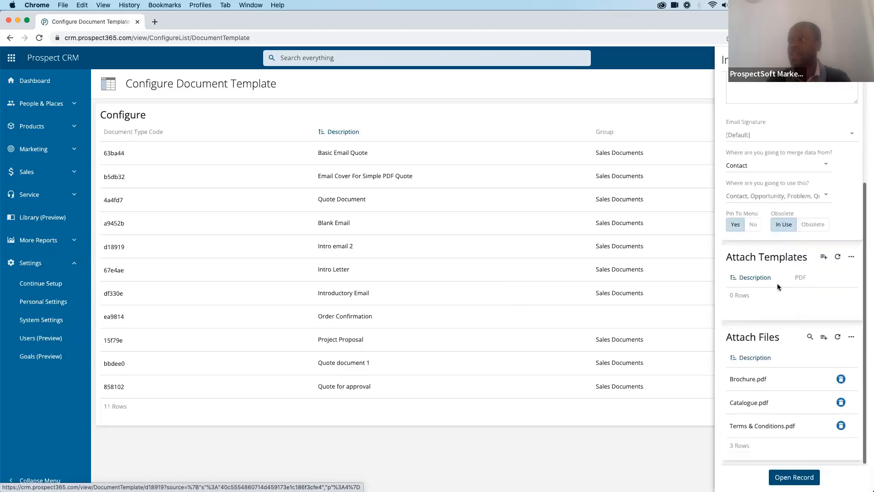
pyautogui.click(824, 257)
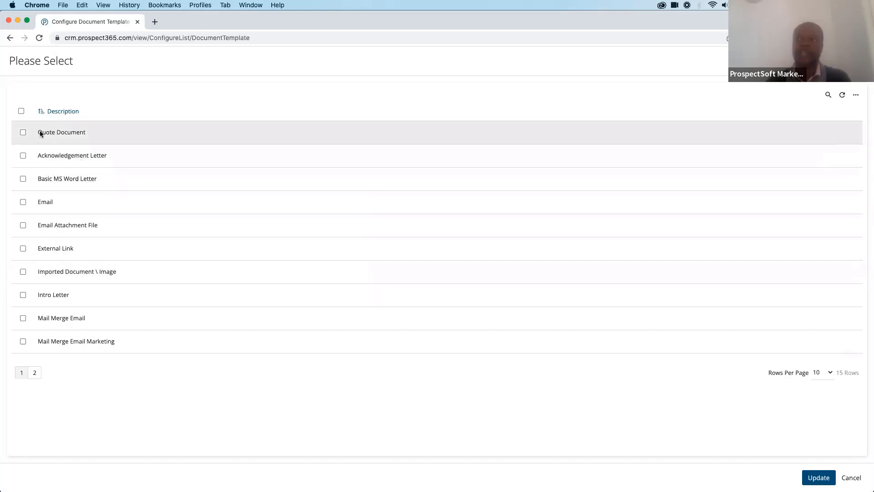
pyautogui.click(23, 132)
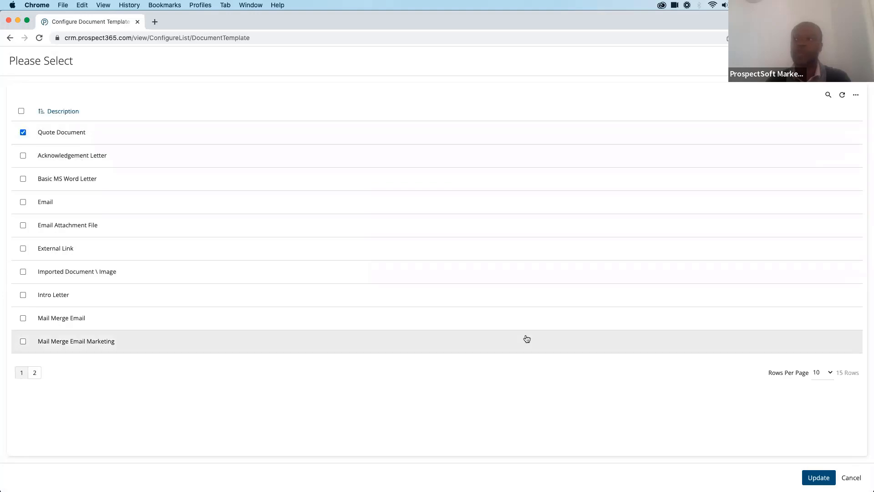
pyautogui.click(824, 478)
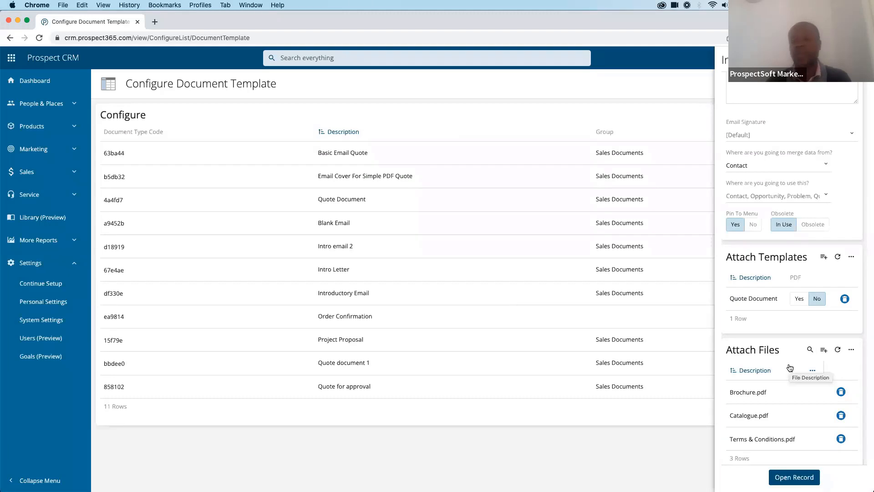
pyautogui.click(799, 299)
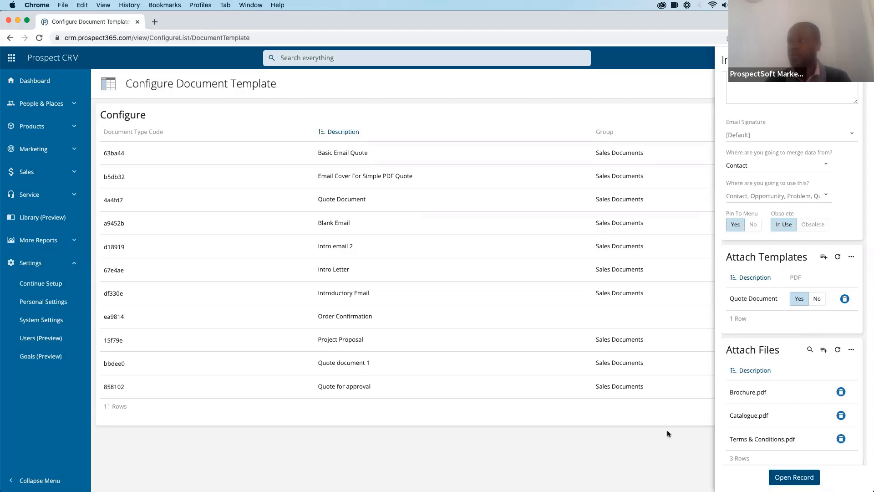
pyautogui.click(668, 443)
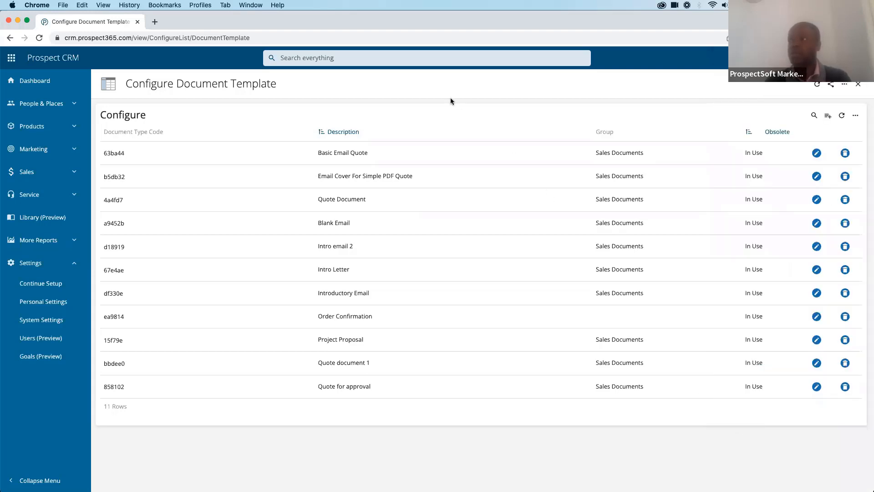
# - View the Strawberry folder's details in the Library and return to the Jams folder
pyautogui.click(39, 219)
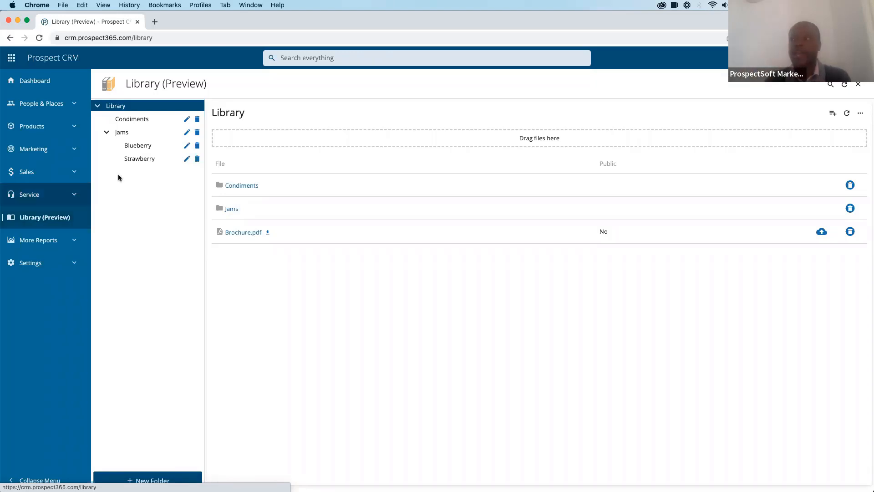
pyautogui.click(186, 161)
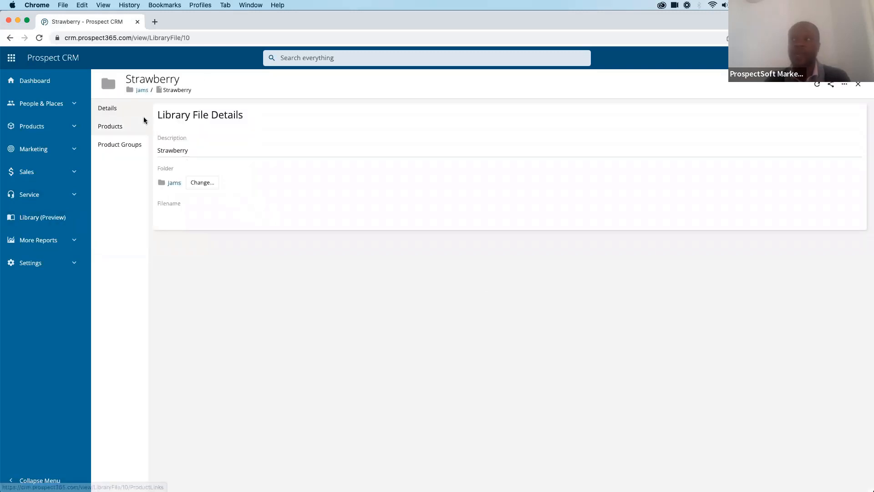
pyautogui.click(142, 90)
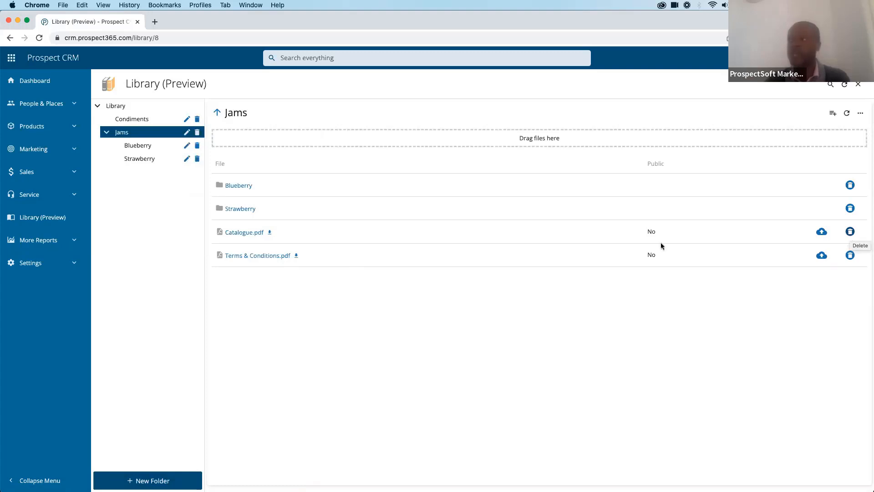
# - Examine the file details of Catalogue.pdf in the Jams folder and go back to the folder
pyautogui.click(246, 232)
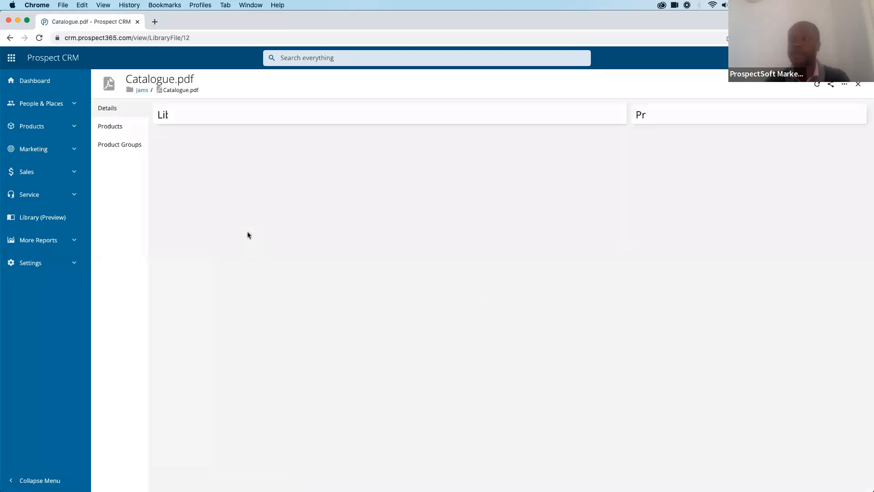
pyautogui.click(208, 150)
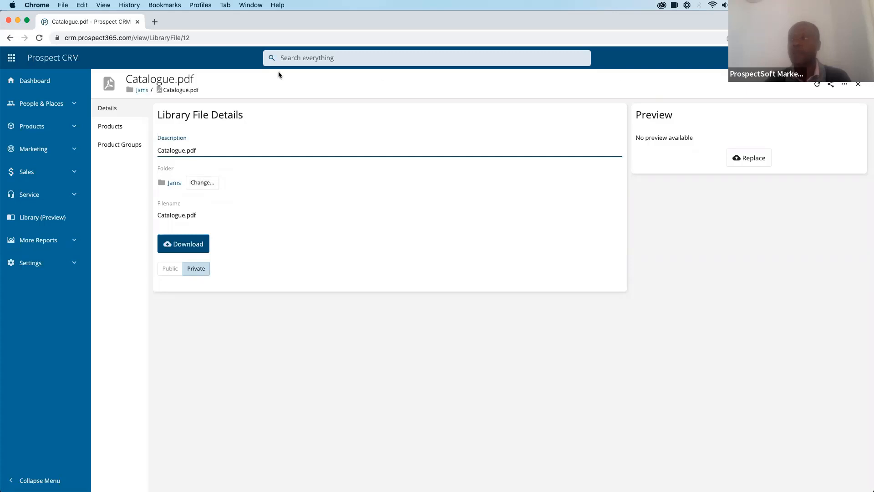
pyautogui.click(142, 90)
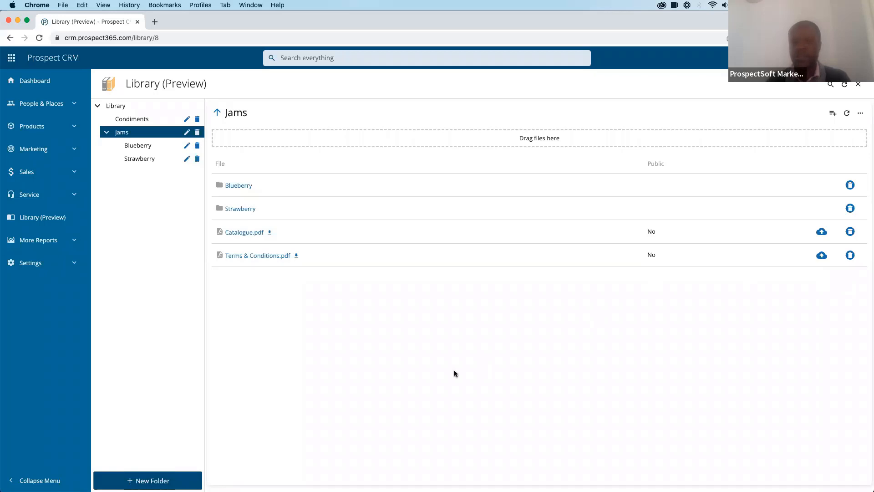
# - Switch to PowerPoint and start the slide show from the CRM Library slide
pyautogui.press('super+Tab')
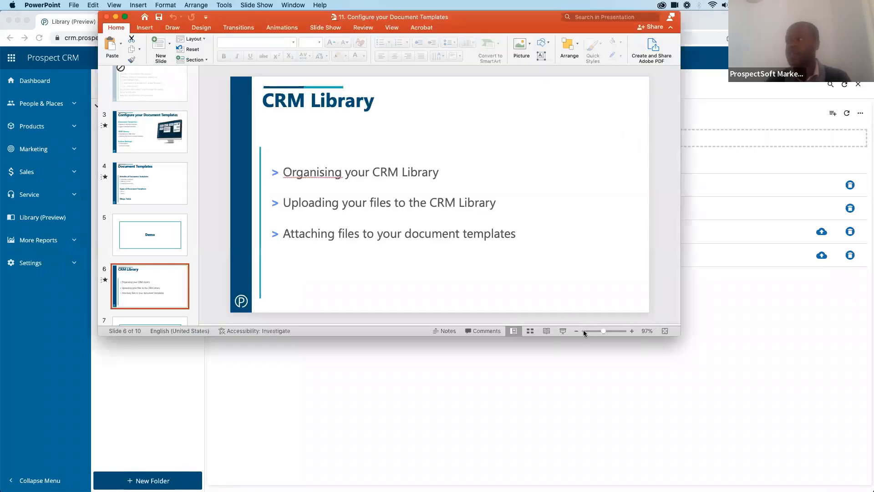
pyautogui.click(563, 331)
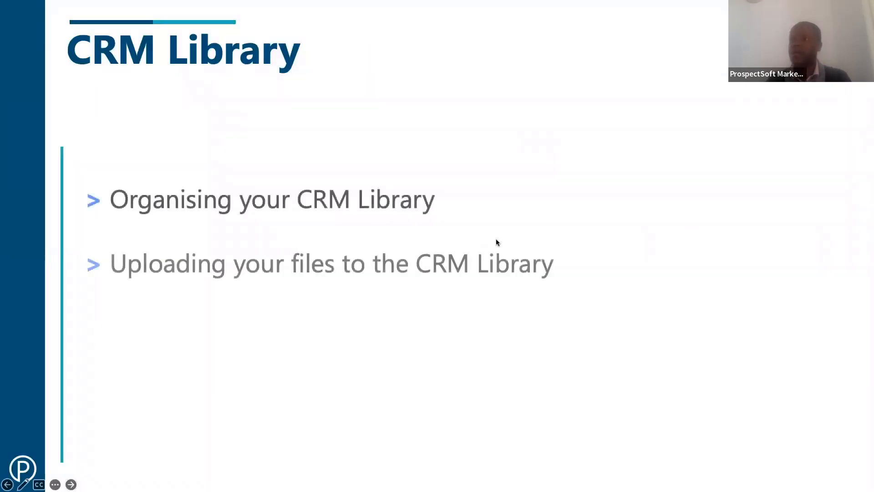
# - Advance the slide show from the CRM Library slide to the System Settings slide
pyautogui.press('Right')
pyautogui.press('Right')
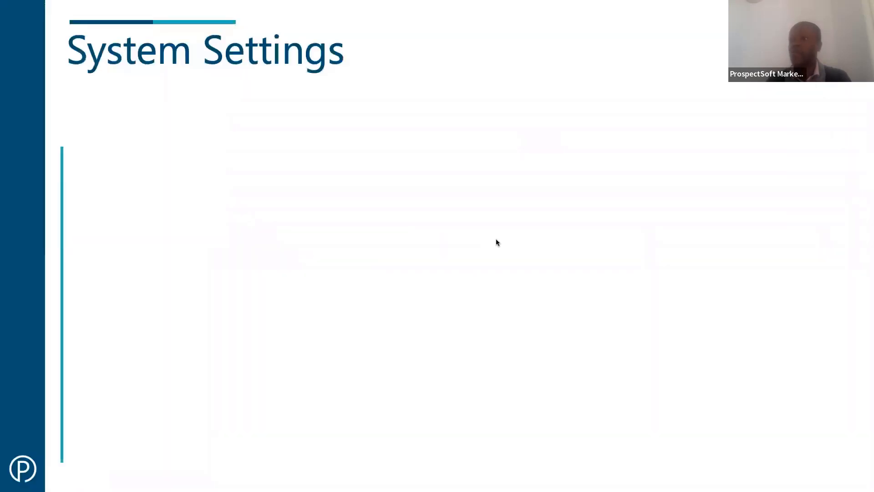
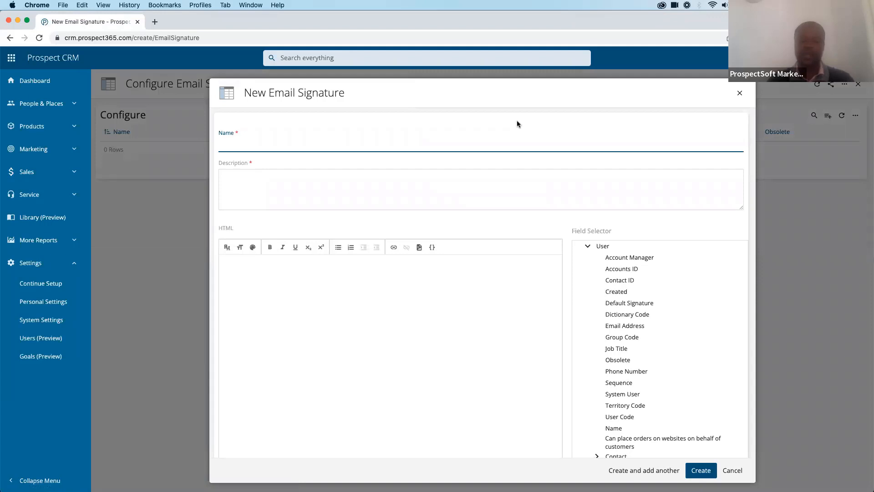
# - Enter "Standard email signature" as both the name and the description of the new email signature
pyautogui.write('Standard ema')
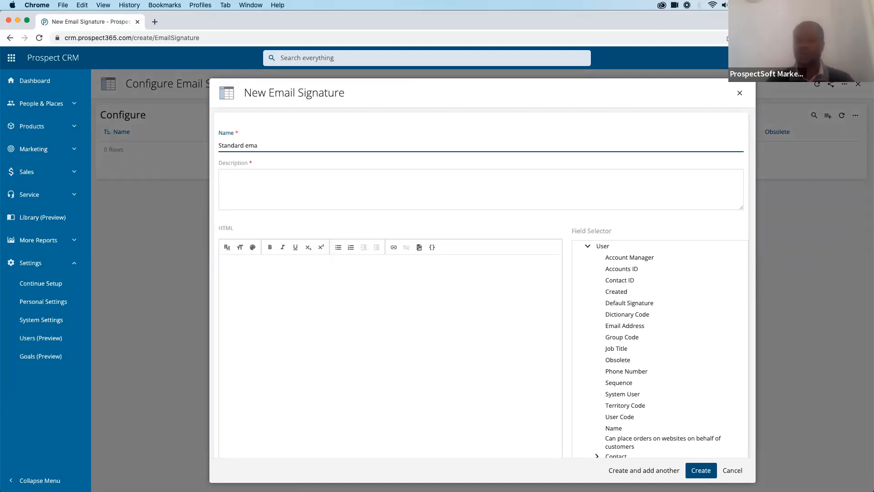
pyautogui.write('l signature')
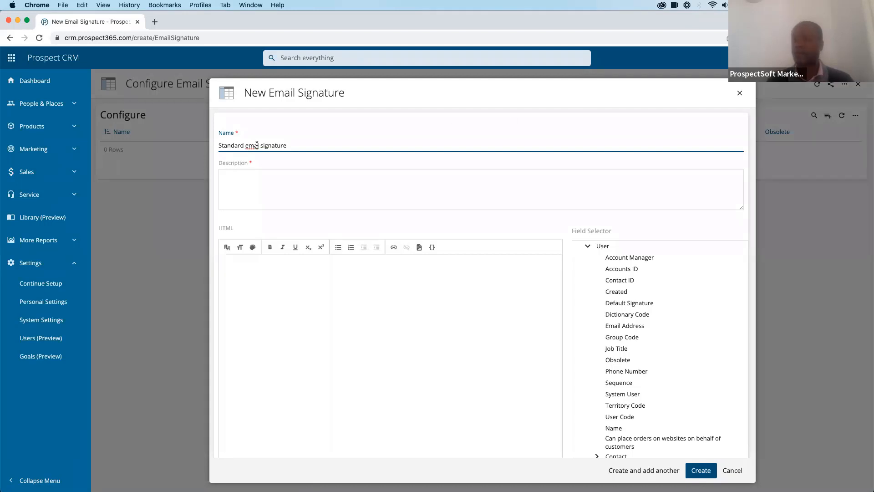
pyautogui.click(257, 145)
pyautogui.write('i')
pyautogui.click(253, 195)
pyautogui.write('St')
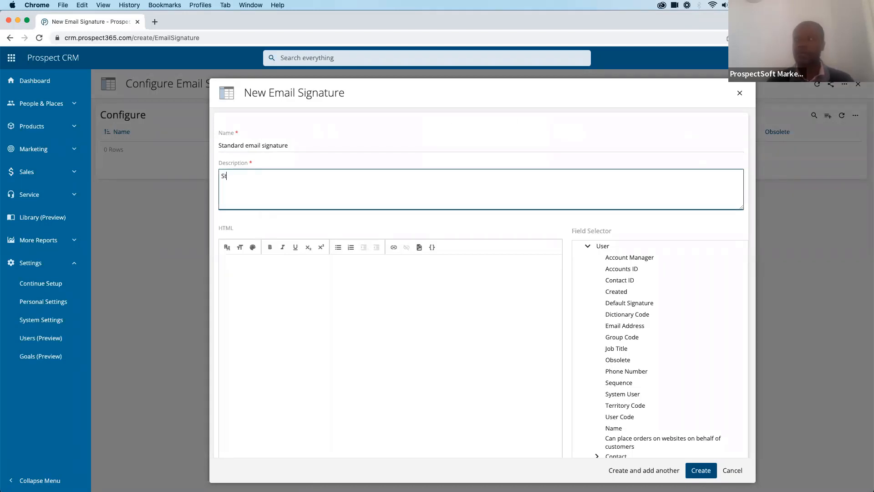
pyautogui.write('andard')
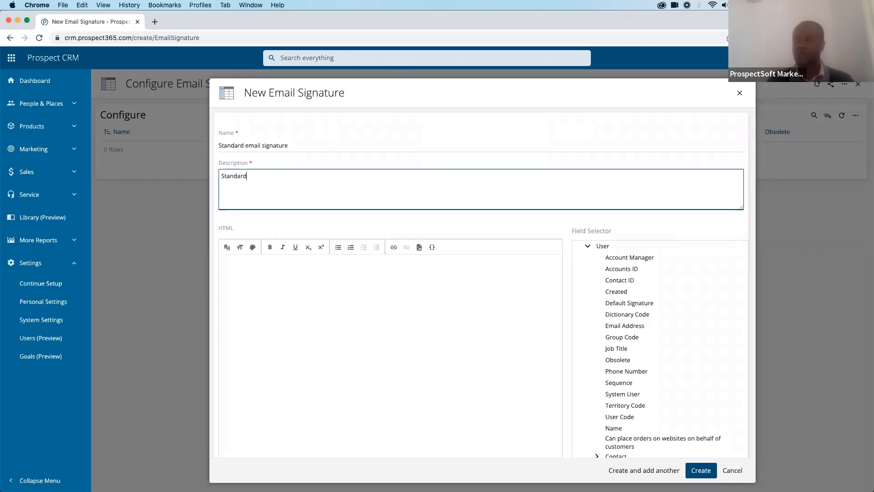
pyautogui.write(' email s')
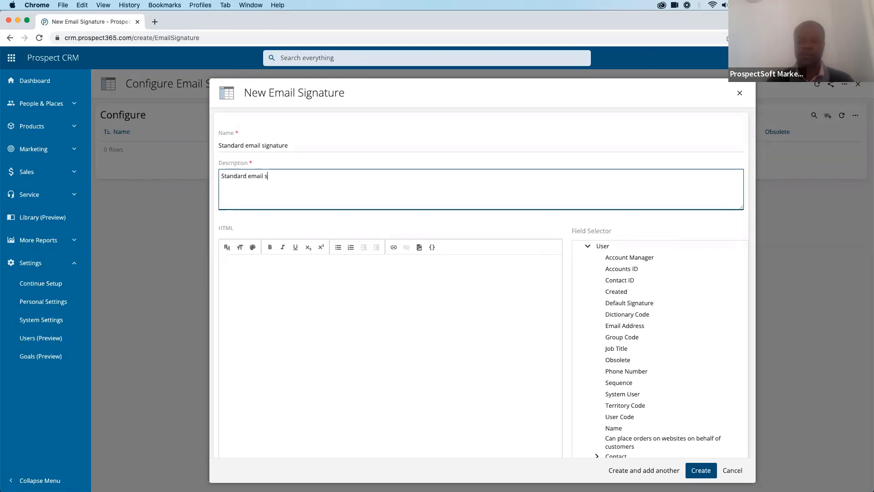
pyautogui.write('ignature')
pyautogui.click(275, 319)
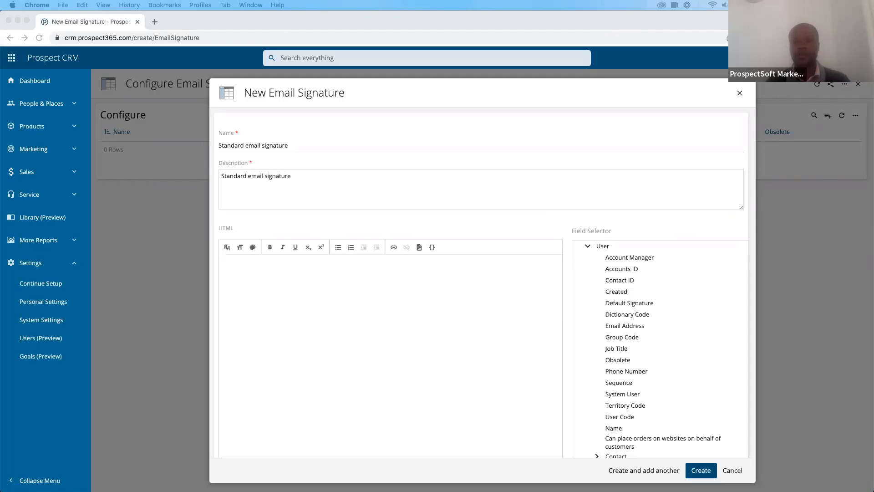
pyautogui.click(299, 295)
pyautogui.press('cmd+v')
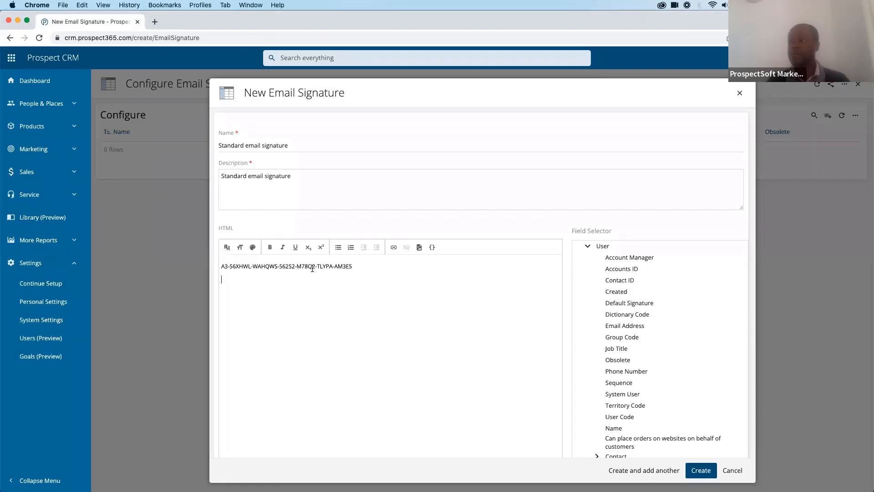
pyautogui.press('super+a')
pyautogui.press('super+c')
pyautogui.press('BackSpace')
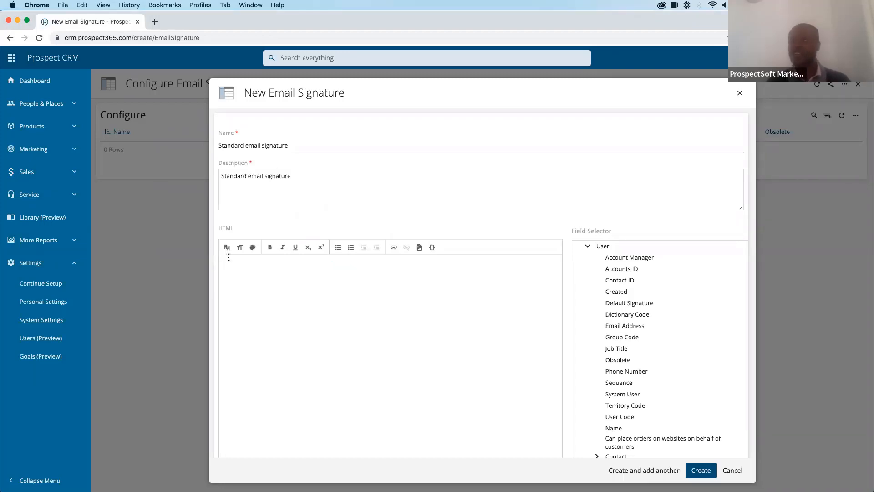
pyautogui.press('Return')
pyautogui.press('BackSpace')
pyautogui.press('super+v')
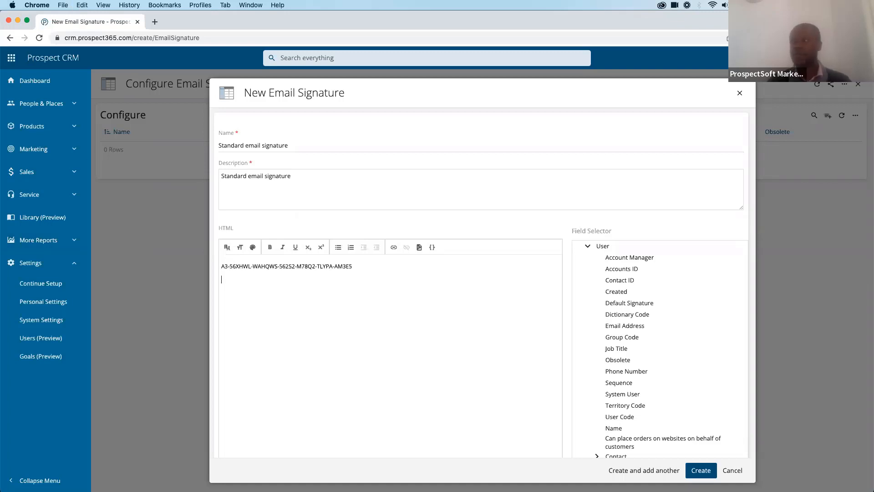
pyautogui.moveTo(380, 268); pyautogui.dragTo(116, 268)
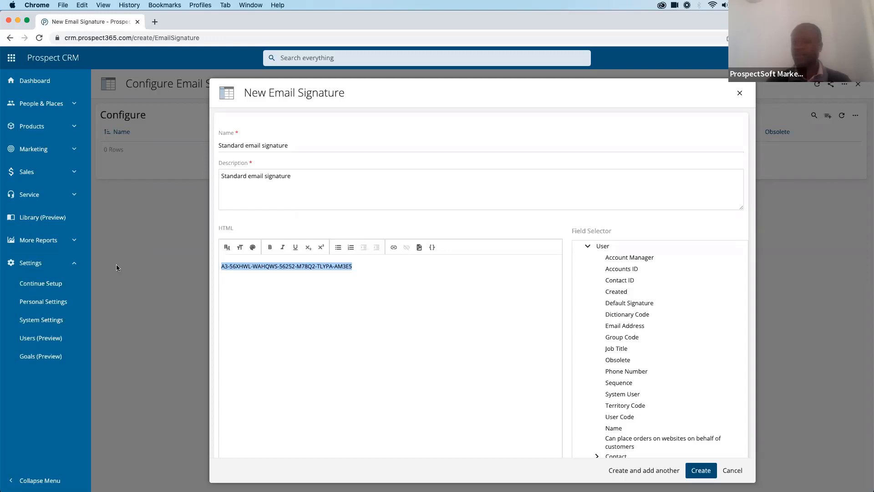
pyautogui.press('BackSpace')
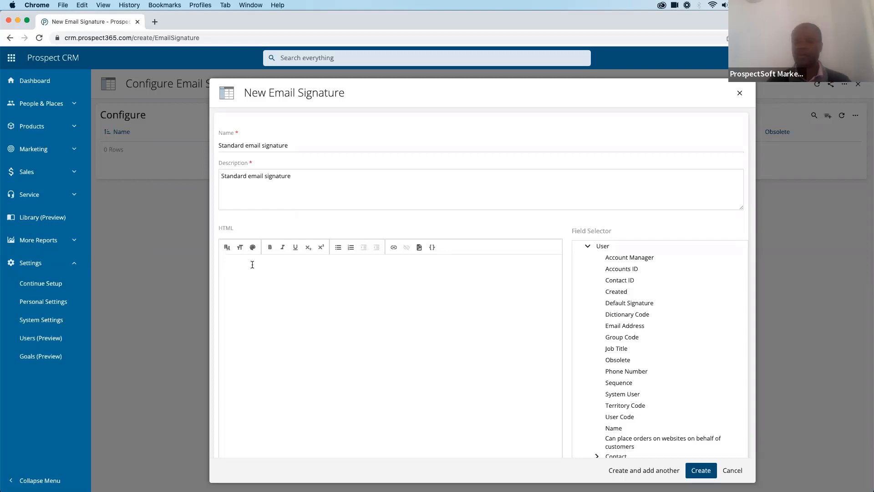
# - Paste the prepared company signature into the HTML body and replace its name and job title with the user's Name and Job Title fields
pyautogui.press('super+v')
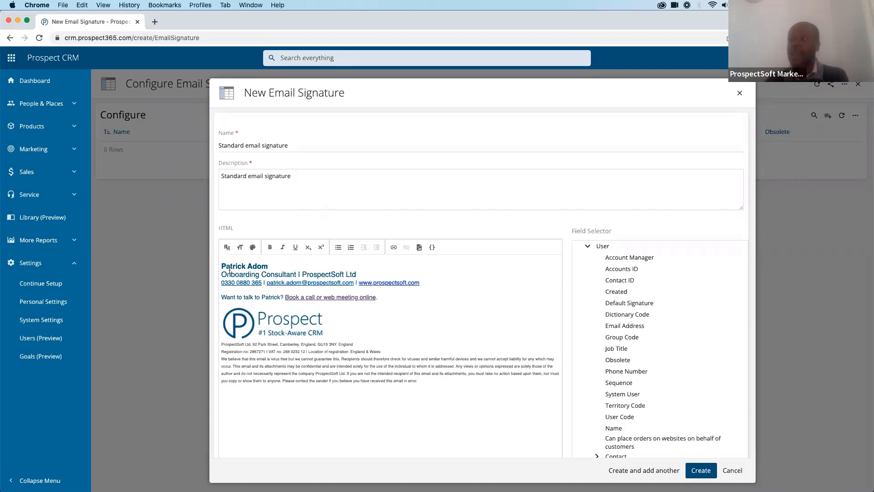
pyautogui.moveTo(221, 266); pyautogui.dragTo(271, 264)
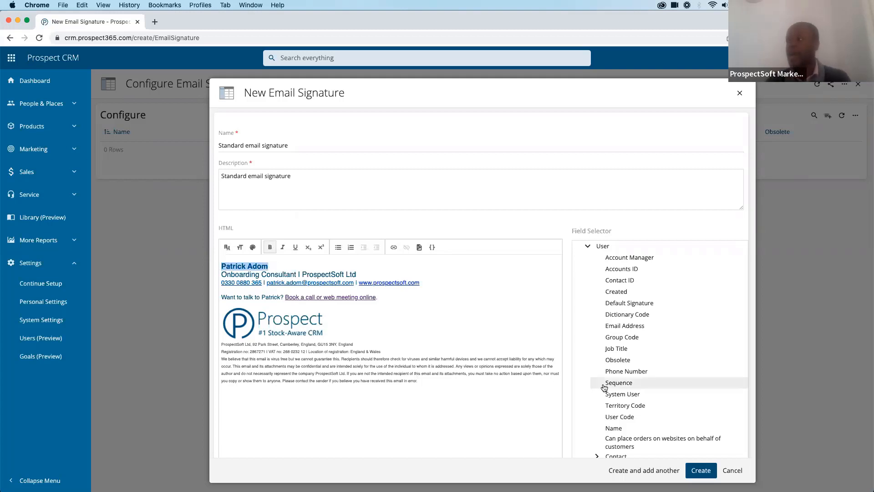
pyautogui.click(617, 429)
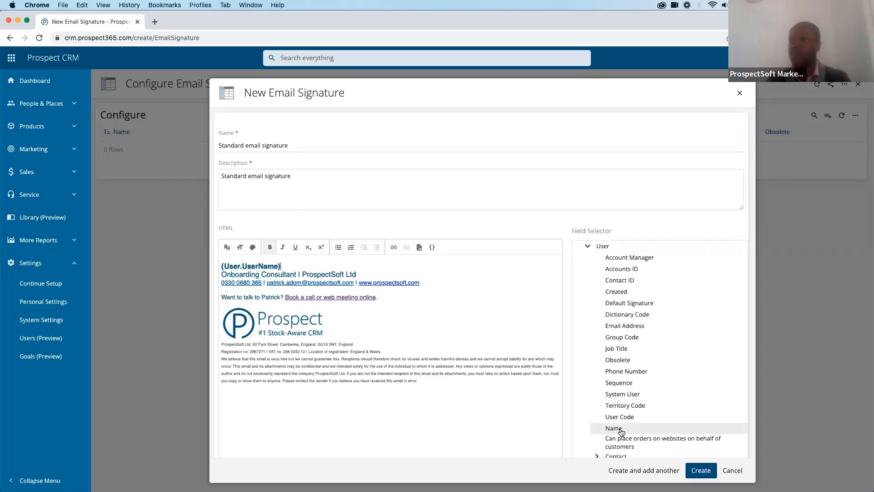
pyautogui.moveTo(222, 274); pyautogui.dragTo(296, 275)
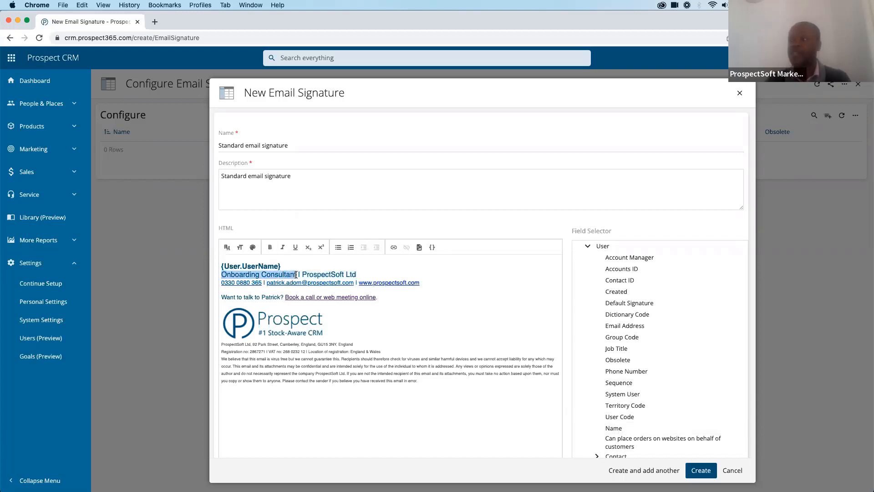
pyautogui.click(617, 349)
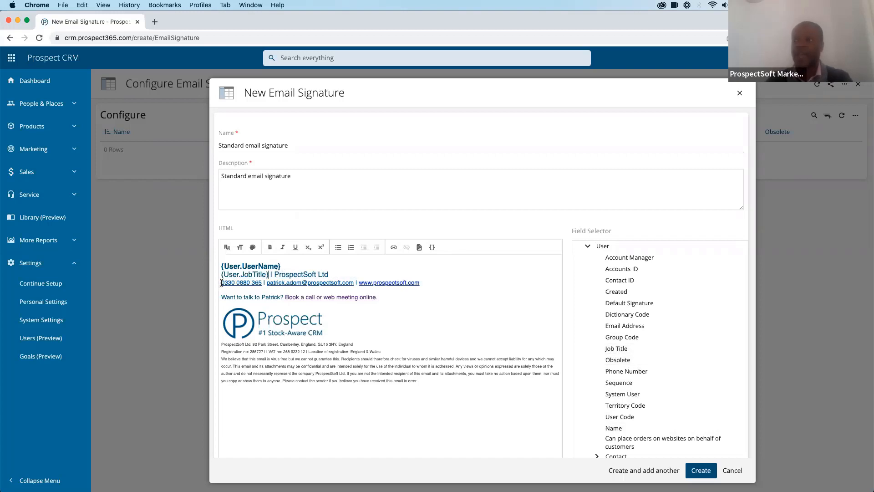
# - Replace the phone number and email address with the user's Phone Number and Email Address fields, and create the signature
pyautogui.moveTo(221, 282); pyautogui.dragTo(262, 283)
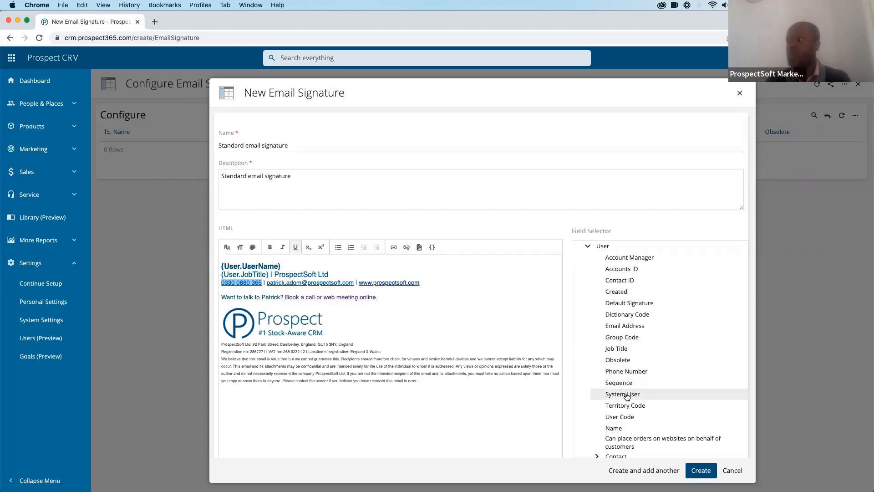
pyautogui.moveTo(624, 374); pyautogui.dragTo(368, 281)
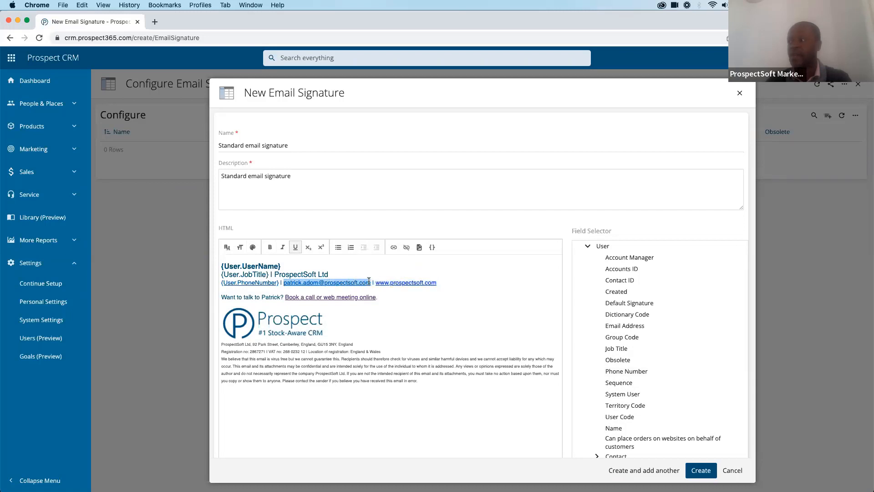
pyautogui.click(625, 326)
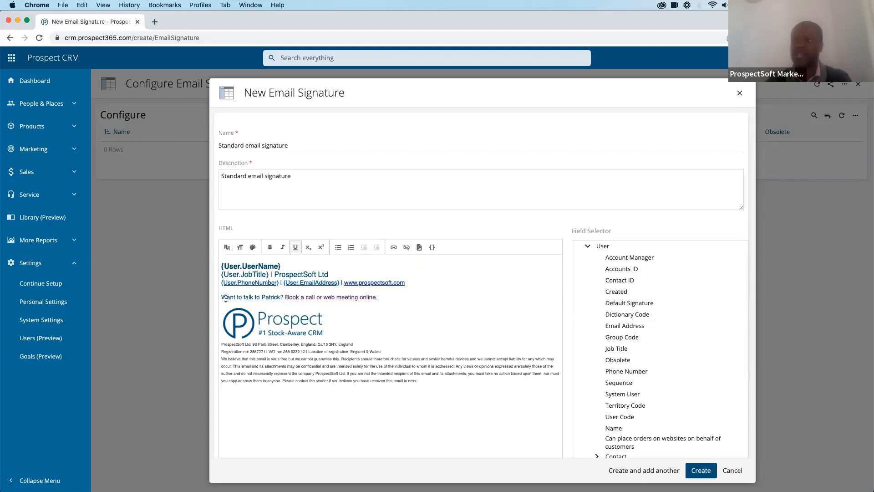
pyautogui.moveTo(222, 297); pyautogui.dragTo(382, 297)
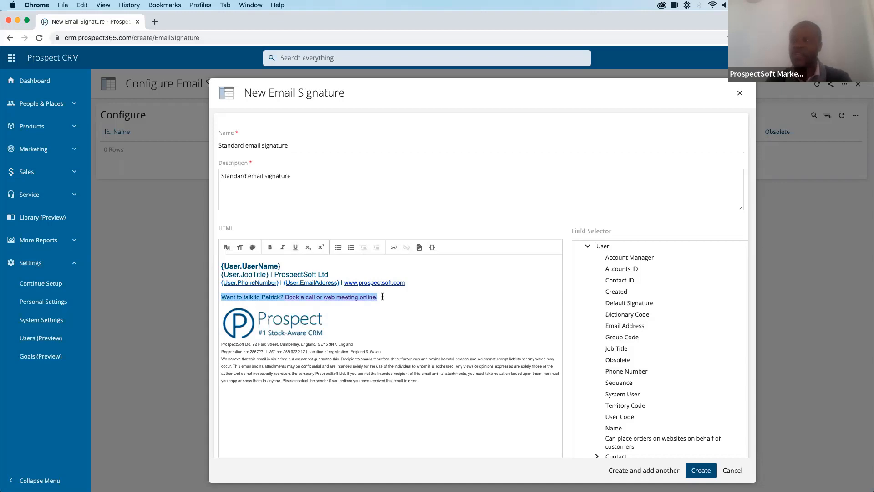
pyautogui.click(383, 297)
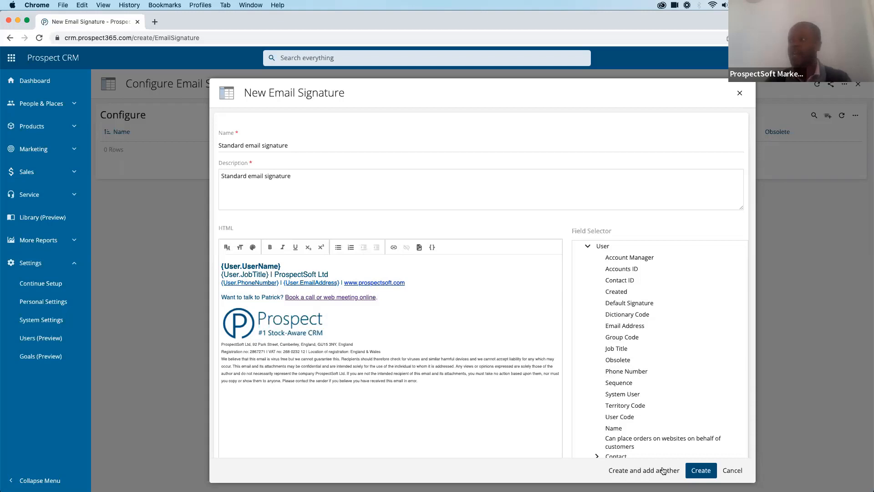
pyautogui.click(699, 473)
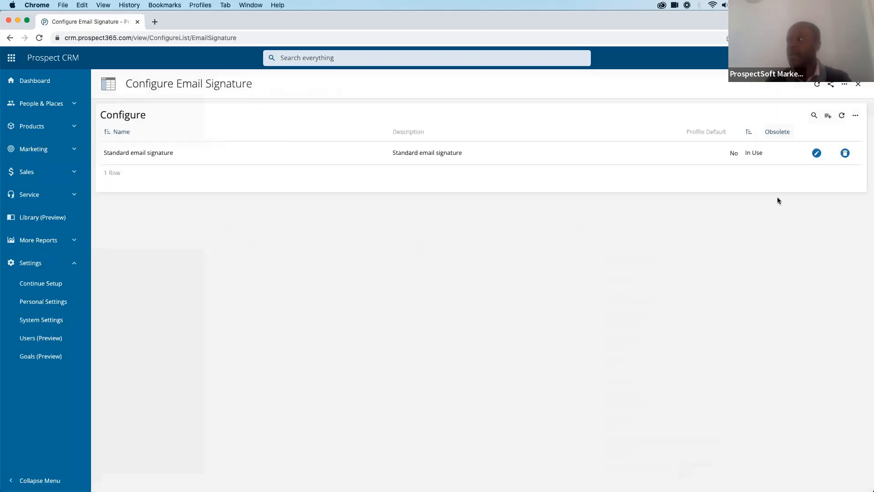
# - Set Profile Default to Yes for the Standard email signature and close its details
pyautogui.click(817, 152)
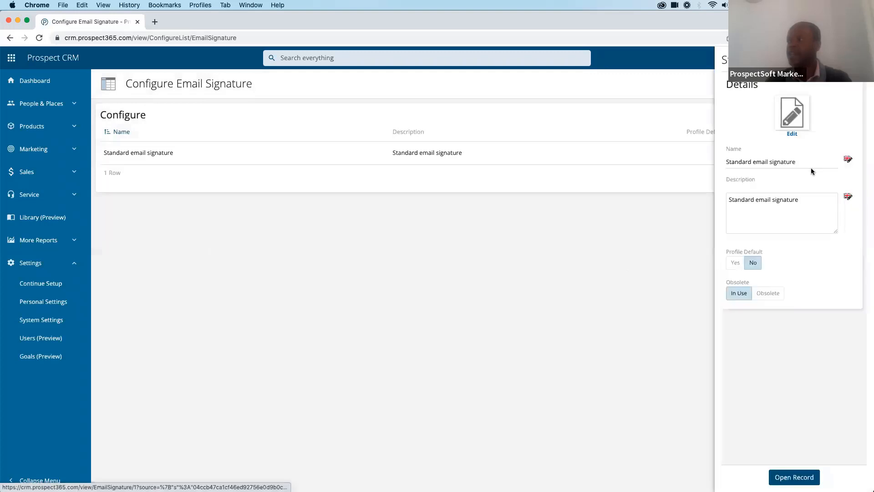
pyautogui.click(736, 263)
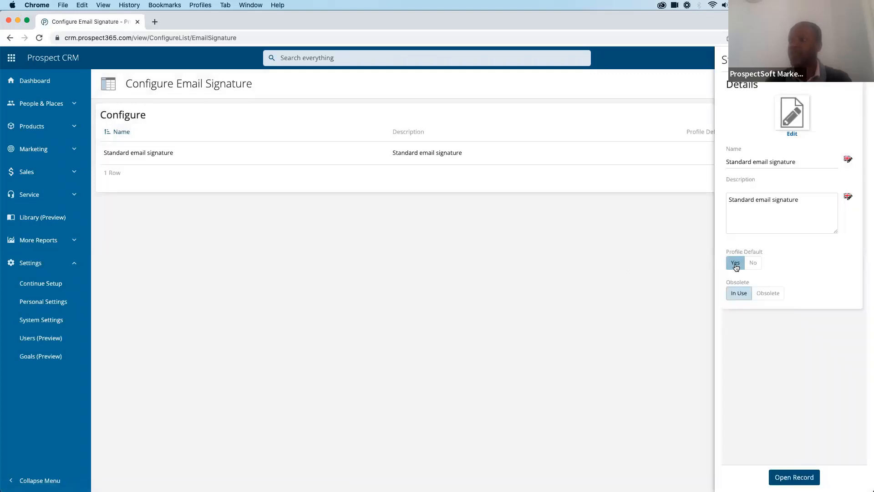
pyautogui.click(624, 292)
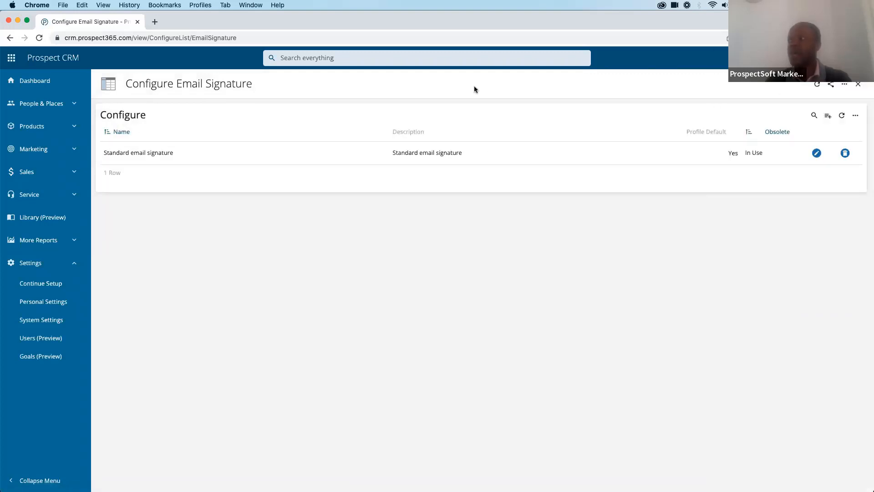
# - Create Intro email 2 from the most recent contact's record, check the signature in it, and close it without sending
pyautogui.click(472, 58)
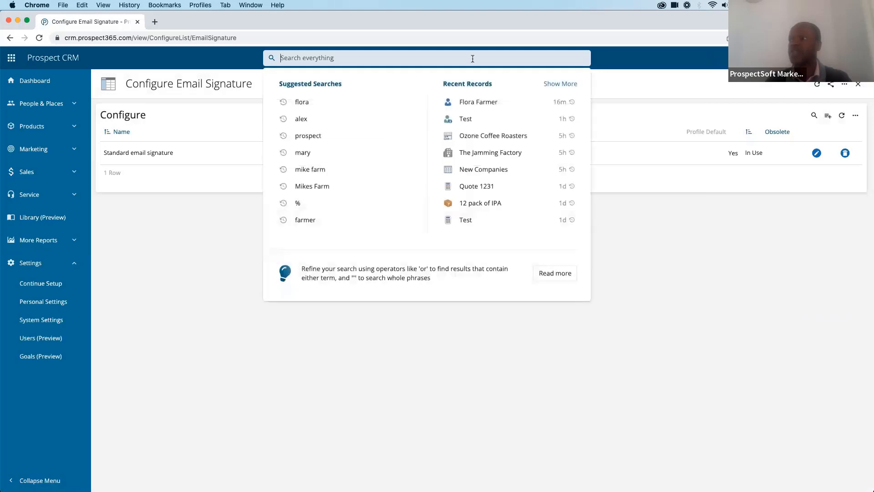
pyautogui.click(480, 102)
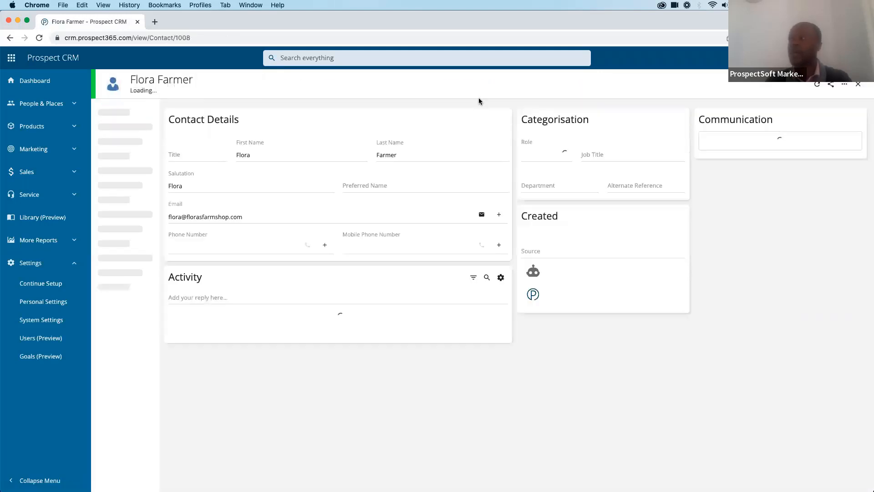
pyautogui.click(844, 85)
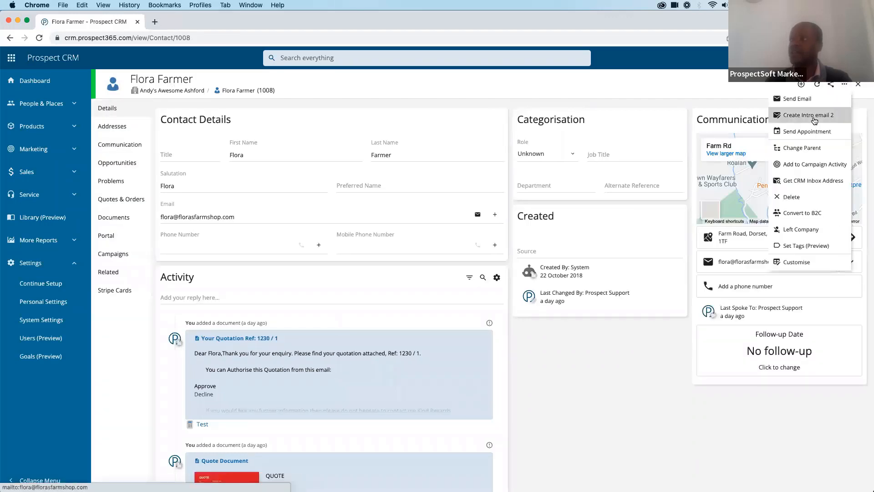
pyautogui.click(808, 115)
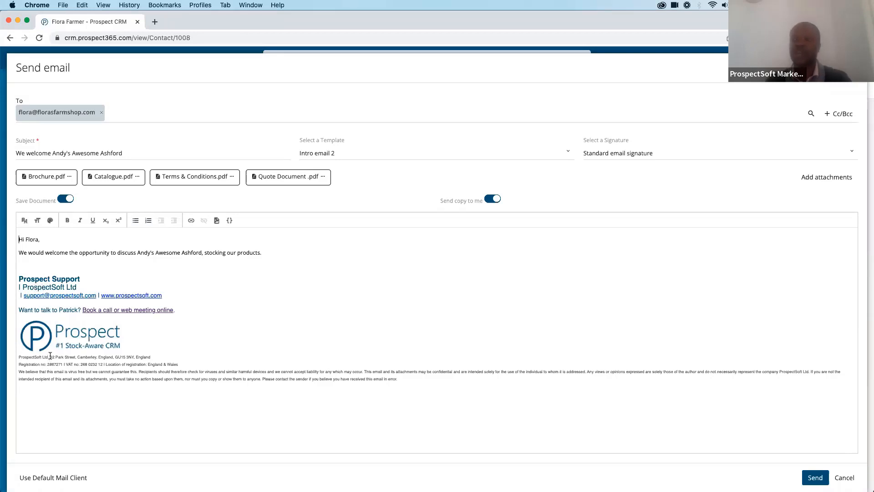
pyautogui.moveTo(18, 278); pyautogui.dragTo(98, 277)
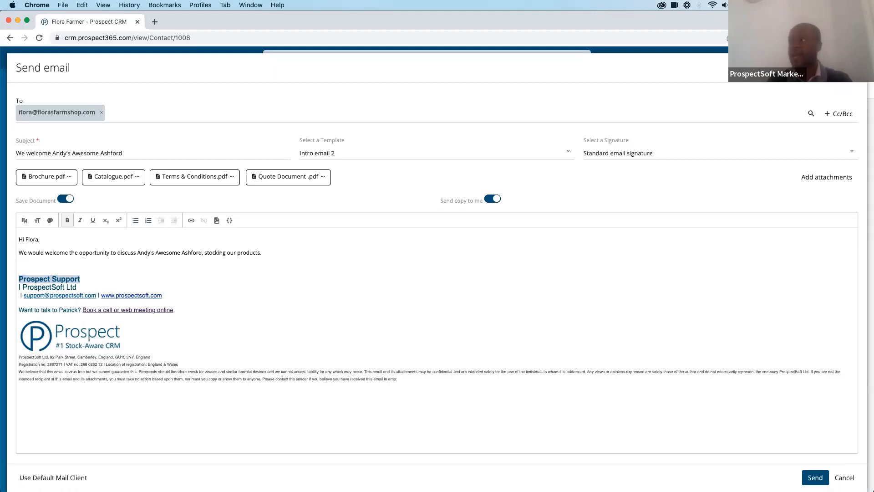
pyautogui.click(858, 89)
pyautogui.click(858, 88)
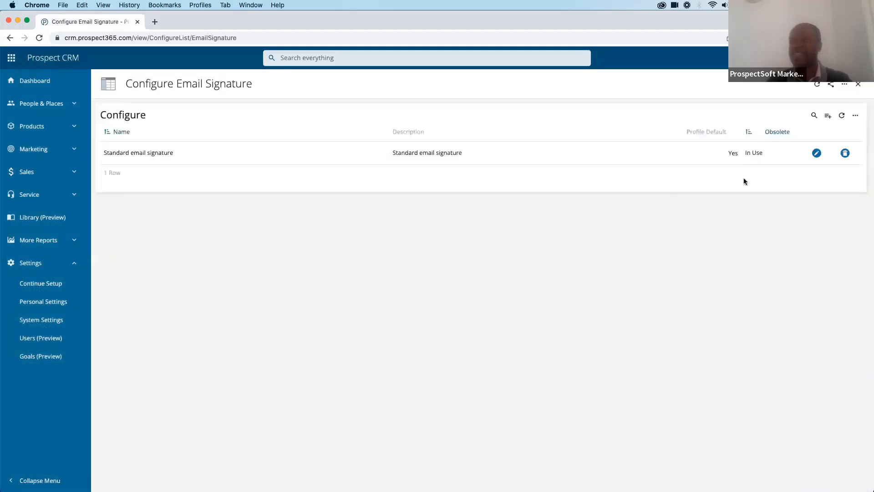
# - Review the Standard email signature's template and its HTML source, discard any changes and close the signature's details
pyautogui.click(817, 155)
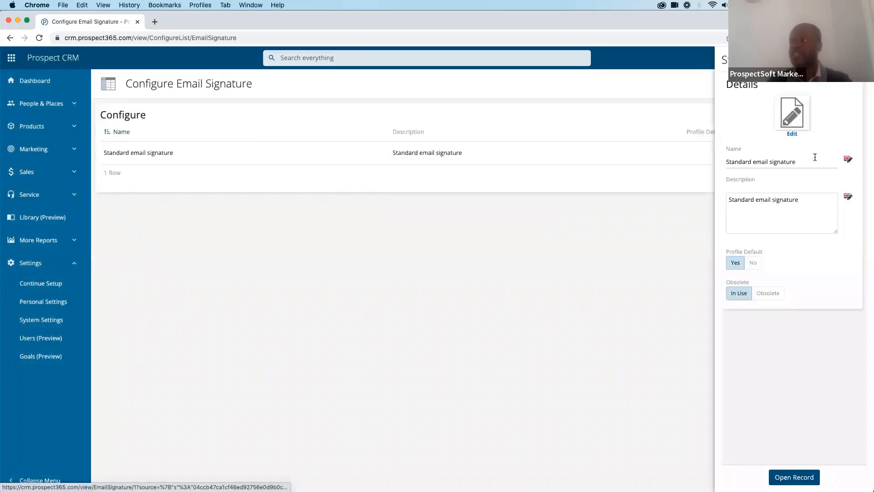
pyautogui.click(794, 132)
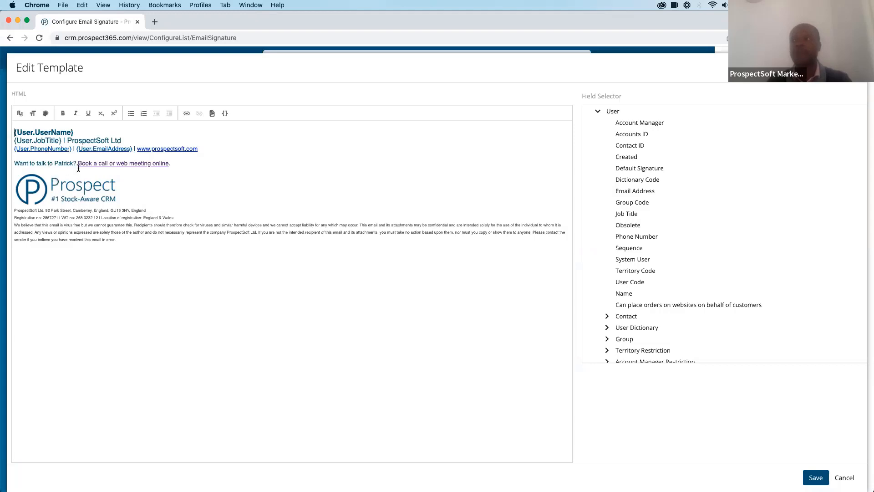
pyautogui.moveTo(68, 140); pyautogui.dragTo(137, 139)
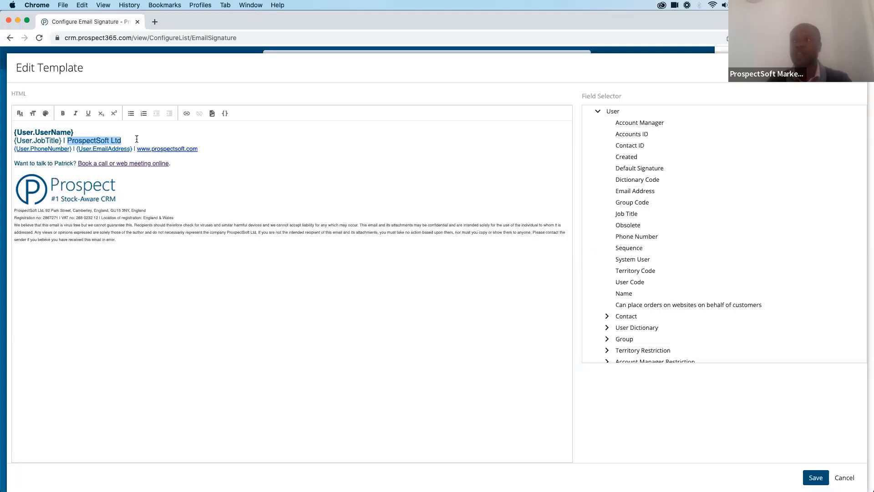
pyautogui.click(187, 113)
pyautogui.click(314, 167)
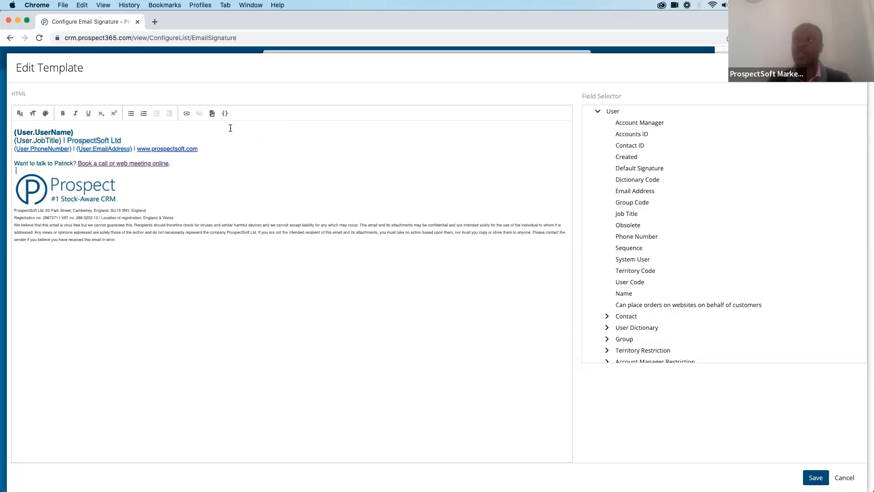
pyautogui.click(190, 130)
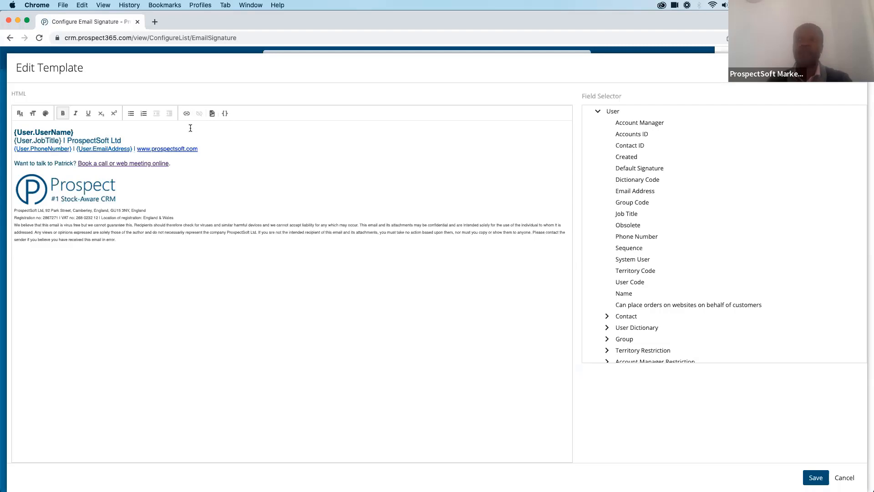
pyautogui.click(226, 117)
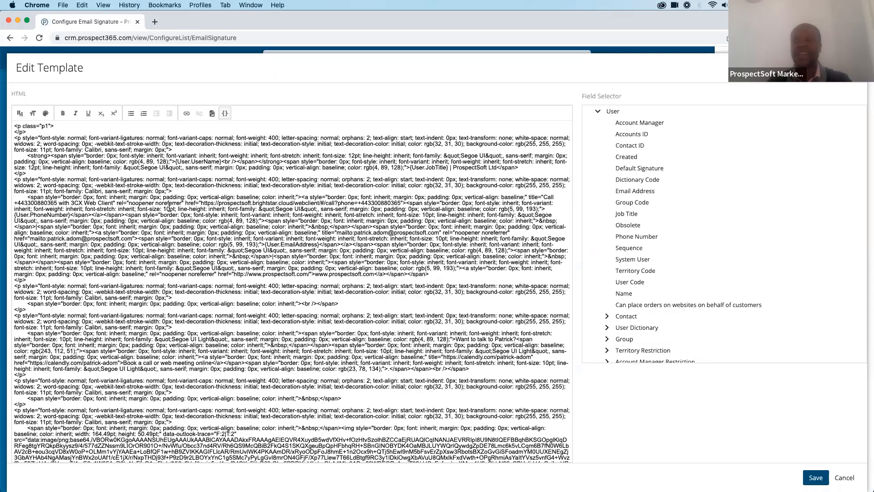
pyautogui.click(225, 114)
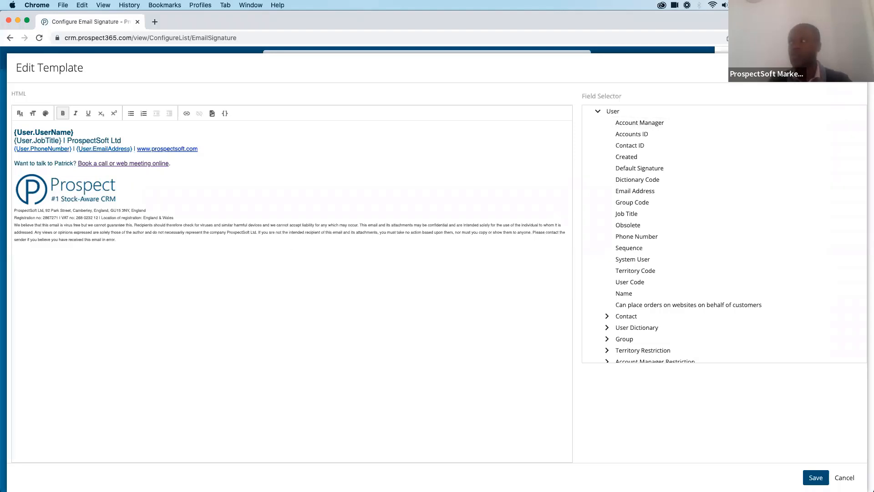
pyautogui.click(852, 68)
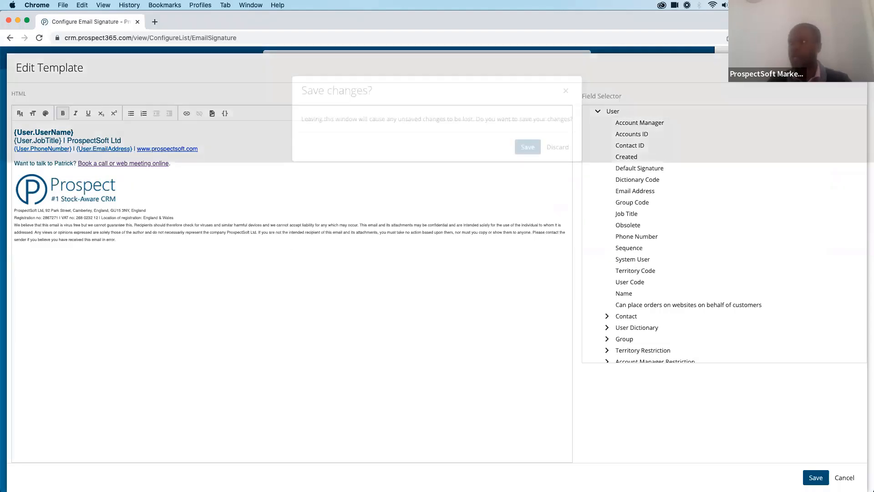
pyautogui.click(555, 149)
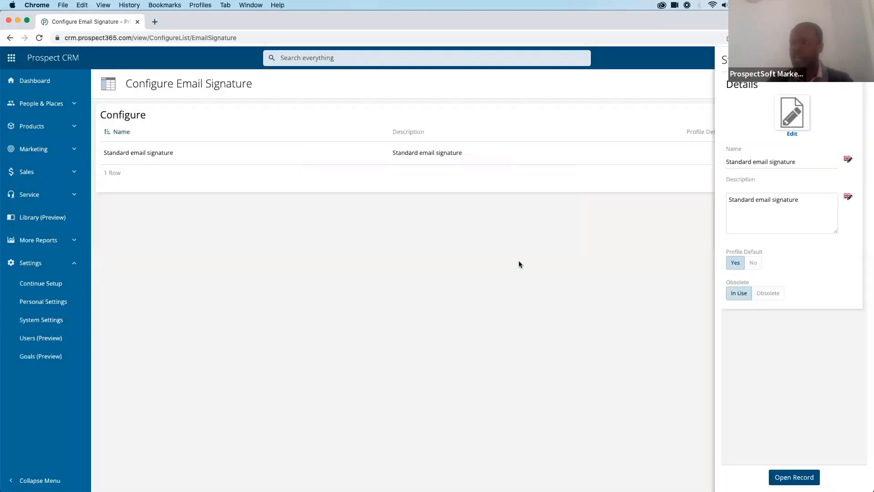
pyautogui.click(559, 203)
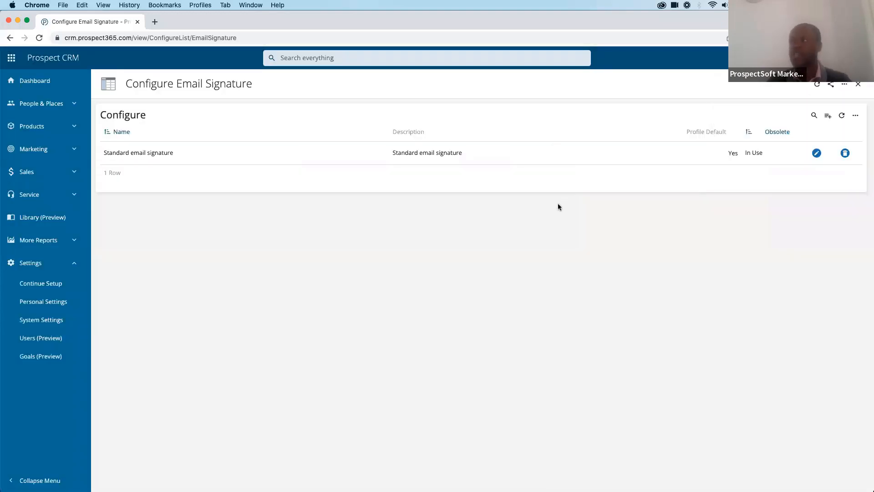
# - View and dismiss a blank new-signature form, and check the signature choices in Intro email 2 for the most recent contact without sending
pyautogui.click(828, 115)
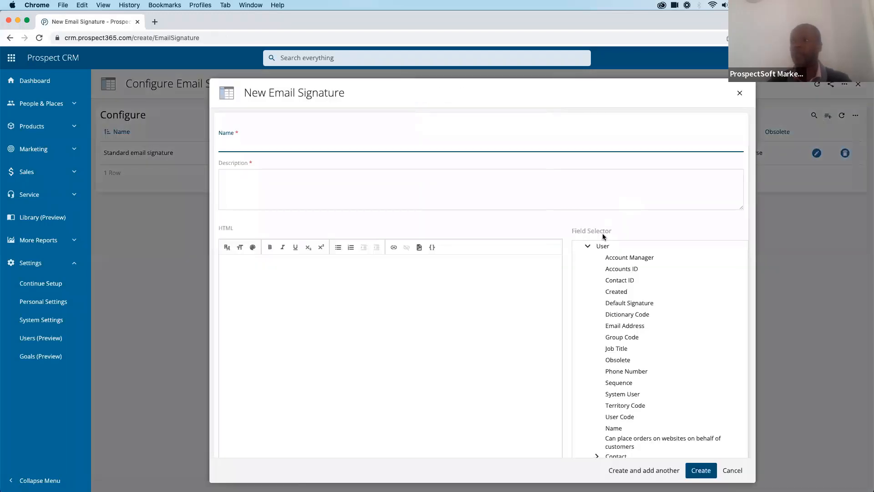
pyautogui.click(741, 94)
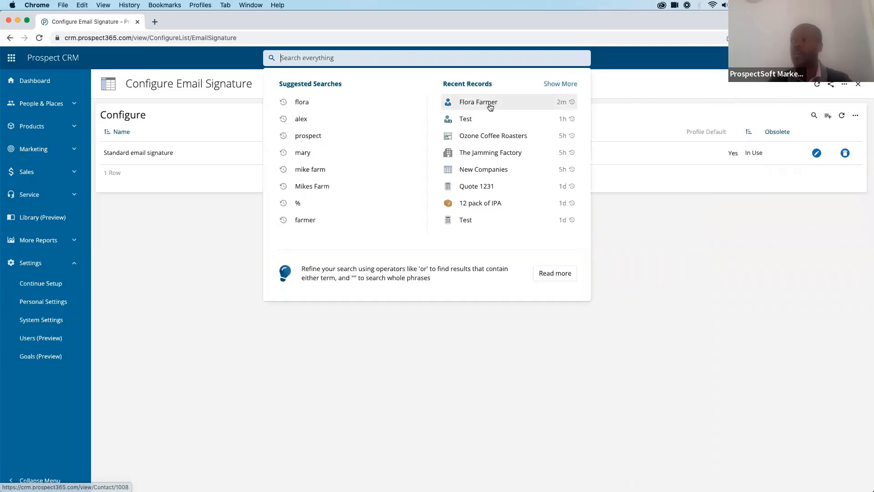
pyautogui.click(487, 104)
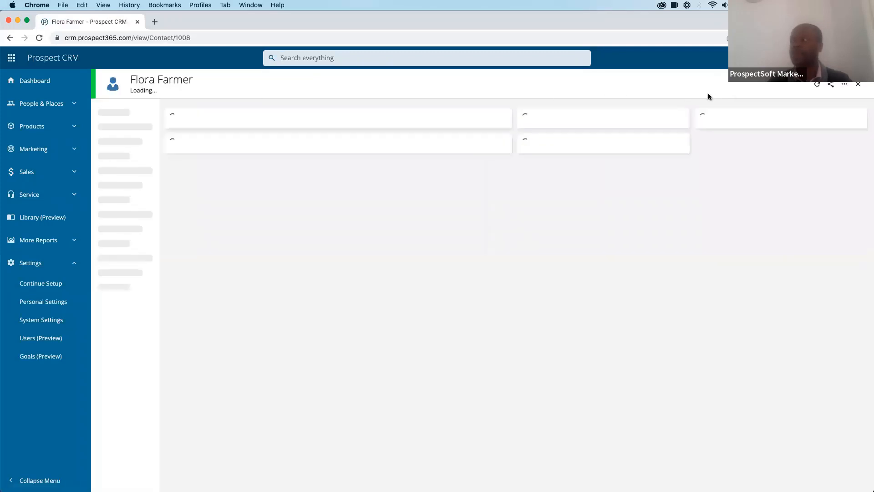
pyautogui.click(844, 84)
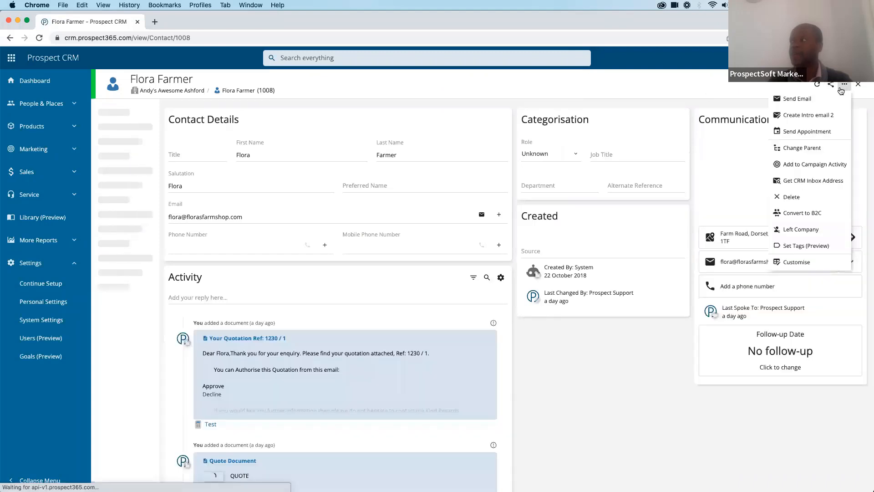
pyautogui.click(807, 116)
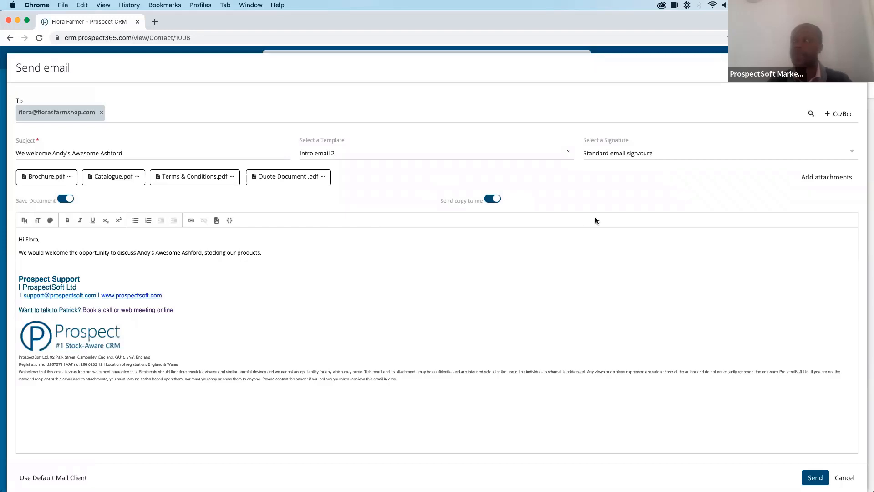
pyautogui.click(645, 157)
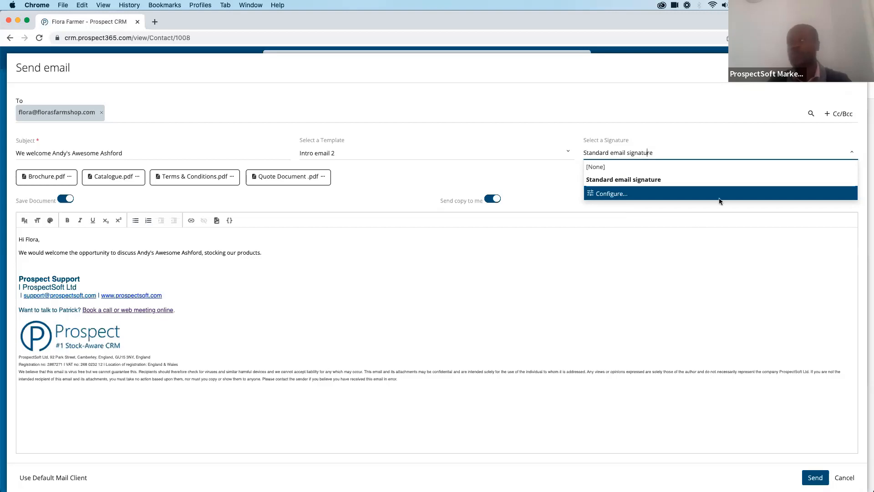
pyautogui.click(770, 68)
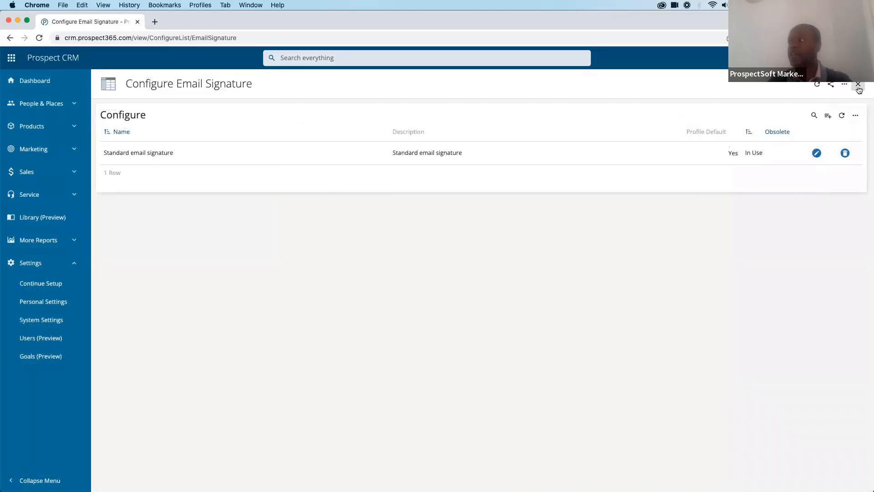
# - Search the system settings for "domain" and open the Configure Domains setting
pyautogui.click(858, 86)
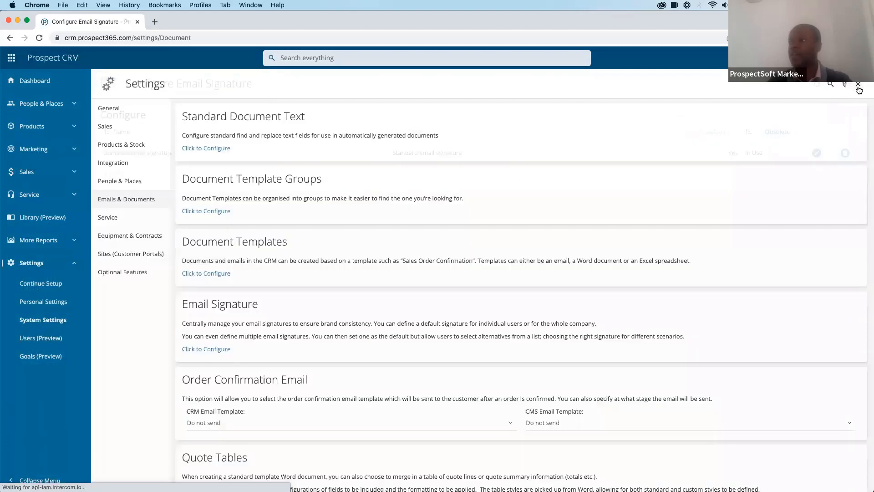
pyautogui.click(831, 85)
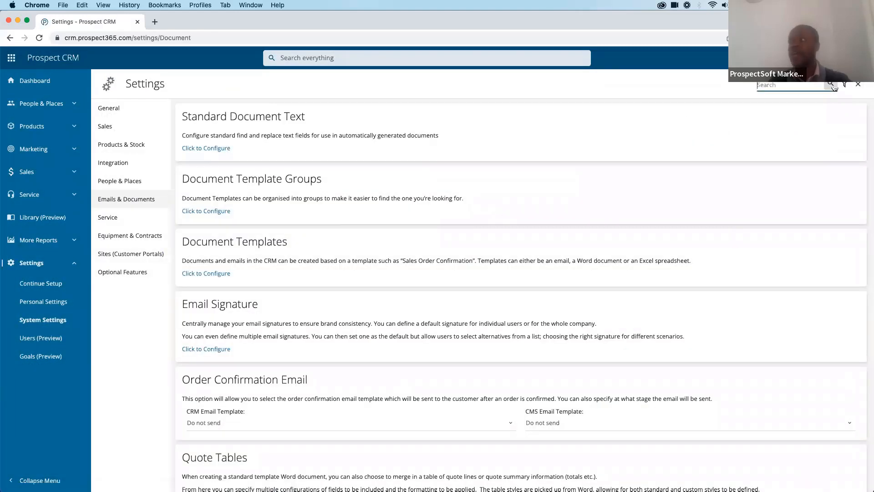
pyautogui.write('domain')
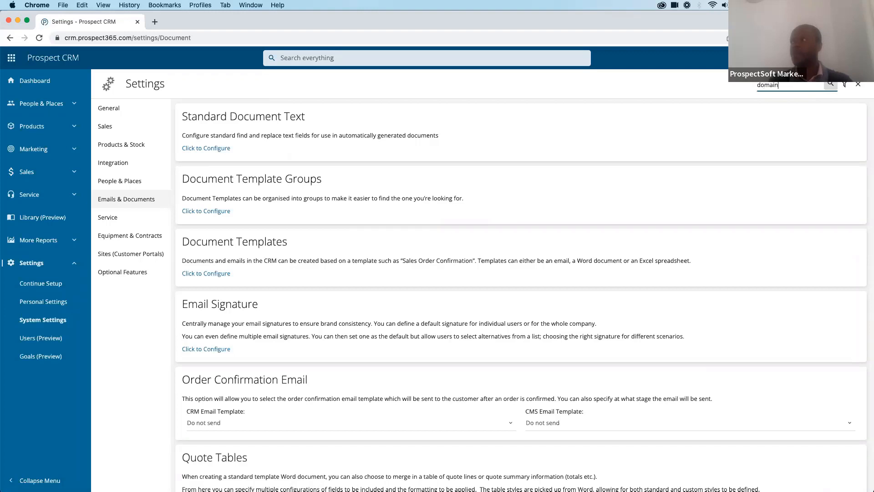
pyautogui.press('Return')
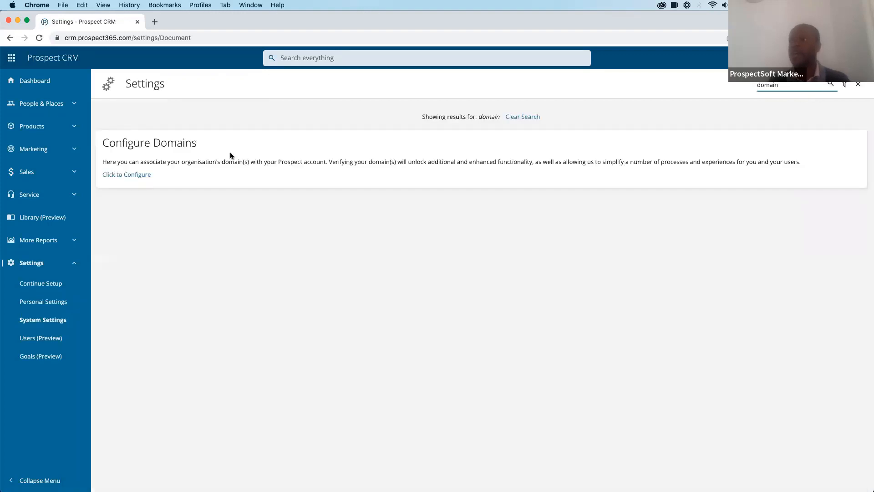
pyautogui.click(145, 174)
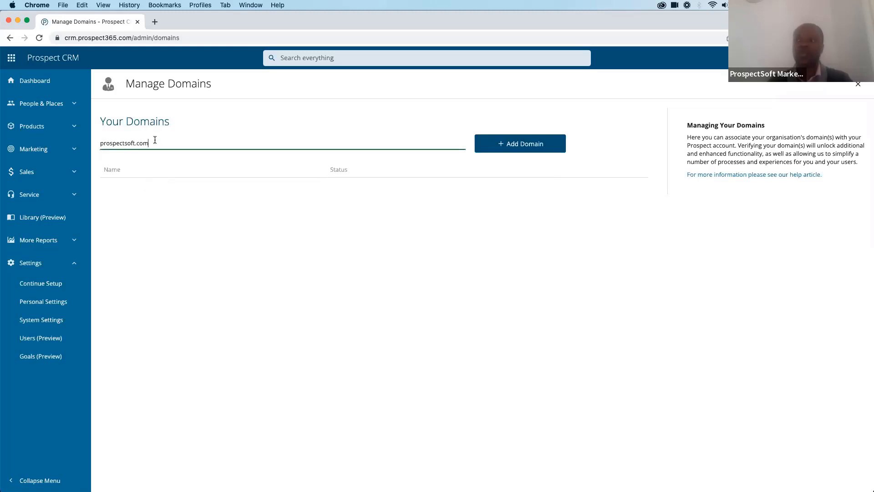
# - Try to add prospectsoft.com as the organisation's domain and clear the domain entry
pyautogui.click(510, 145)
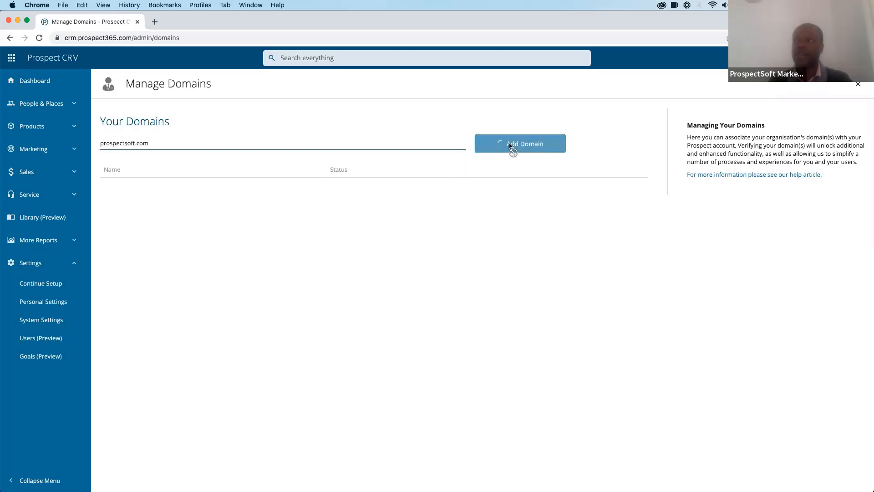
pyautogui.click(365, 135)
pyautogui.write('pro')
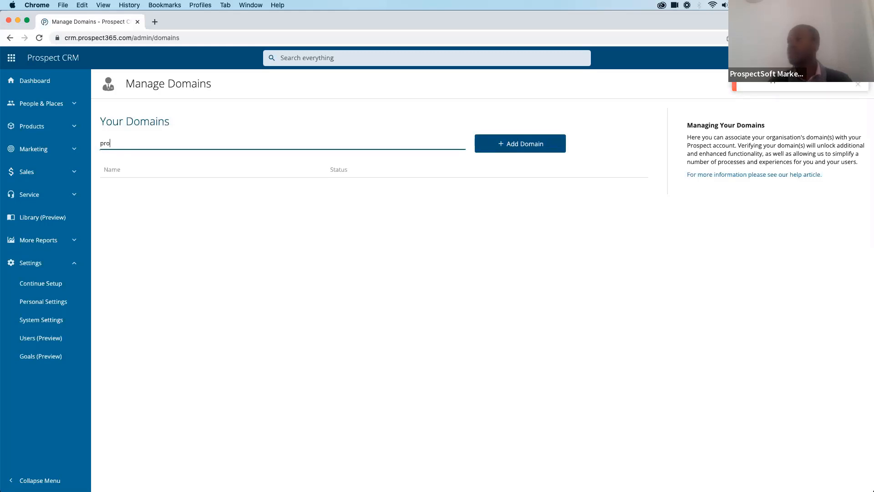
pyautogui.press('BackSpace')
pyautogui.press('BackSpace')
pyautogui.press('BackSpace')
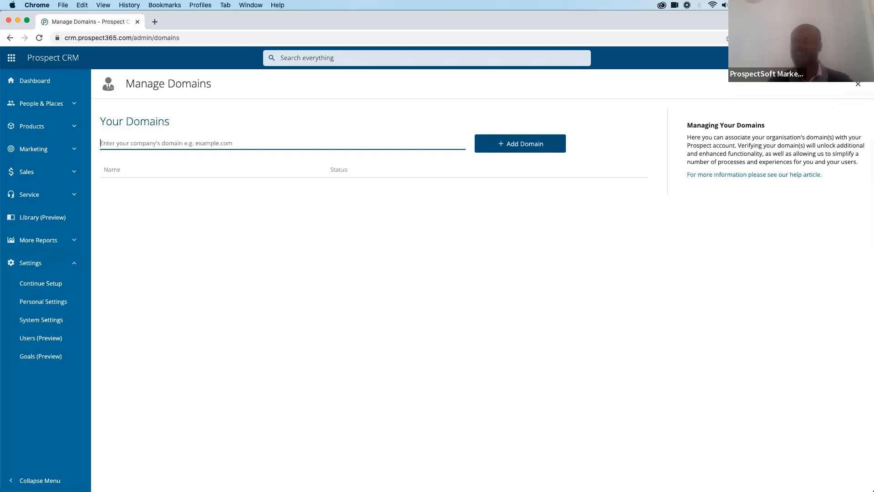
# - Add google.com to the organisation's domains
pyautogui.write('google')
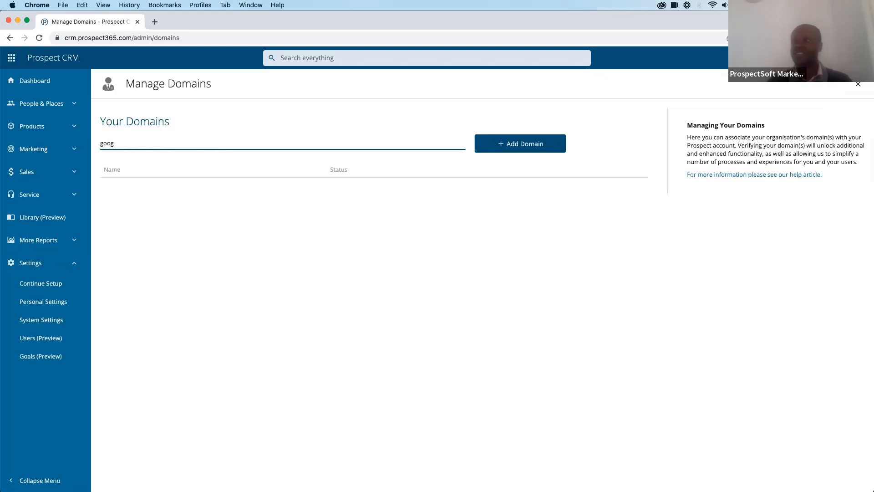
pyautogui.write('.com')
pyautogui.click(530, 146)
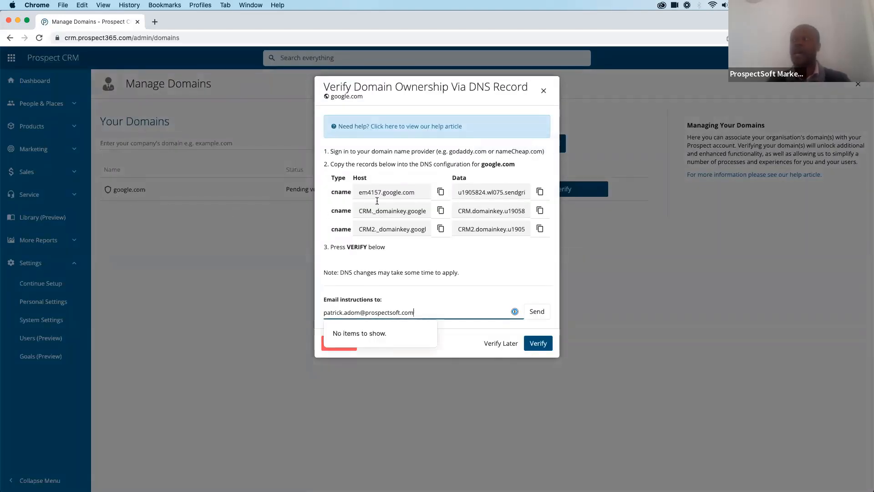
# - Review google.com's CNAME records and the instructions e-mail recipient, and close the ownership verification without verifying or sending
pyautogui.click(318, 262)
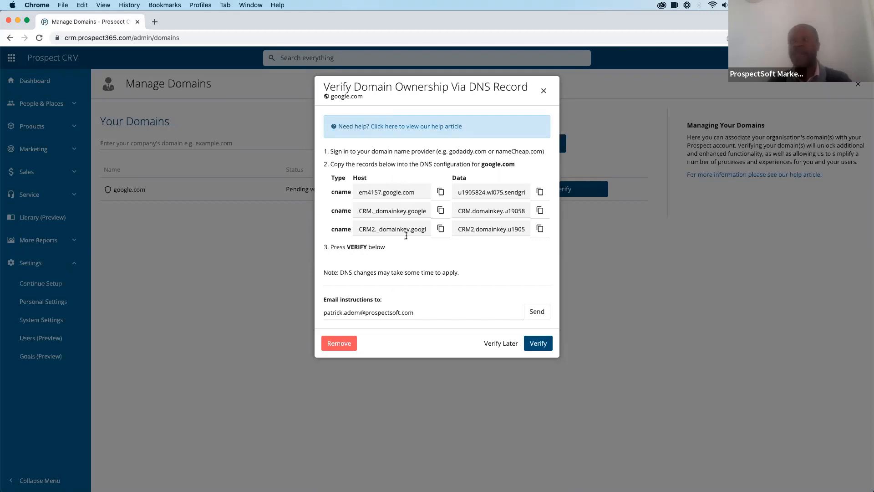
pyautogui.tripleClick(421, 311)
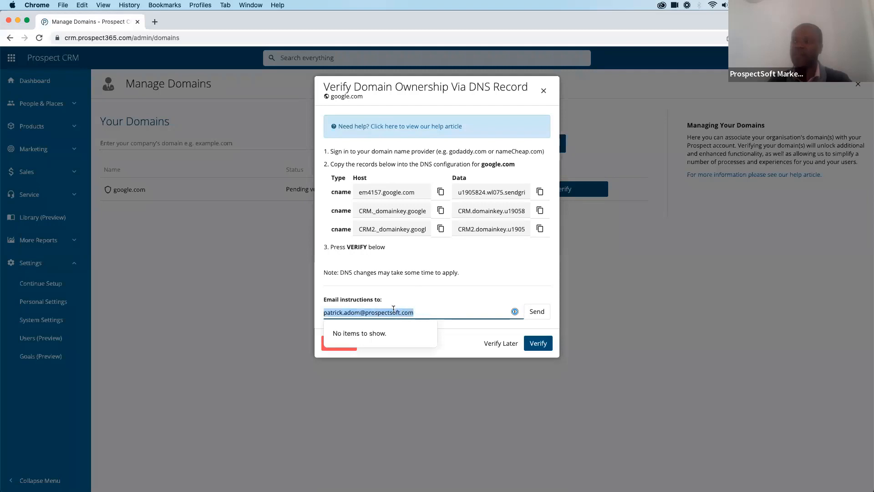
pyautogui.click(515, 307)
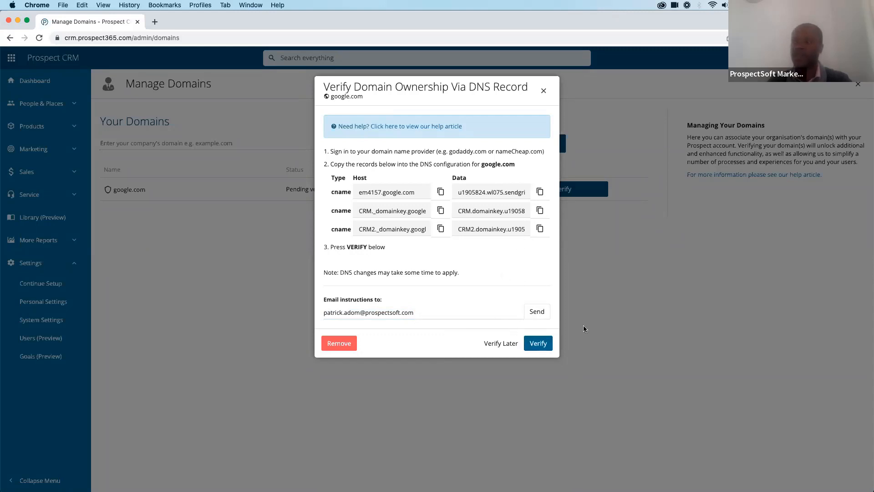
pyautogui.click(544, 91)
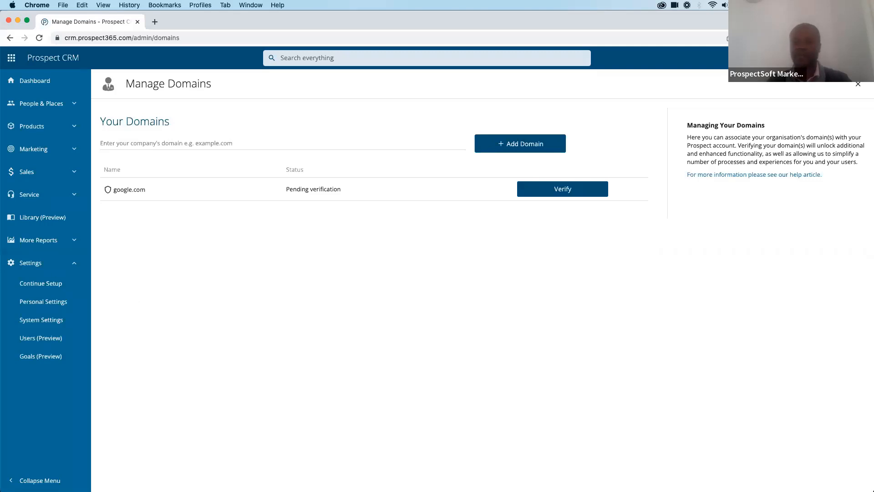
# - Switch to the PowerPoint presentation and start the slide show from the Demo slide
pyautogui.press('super+Tab')
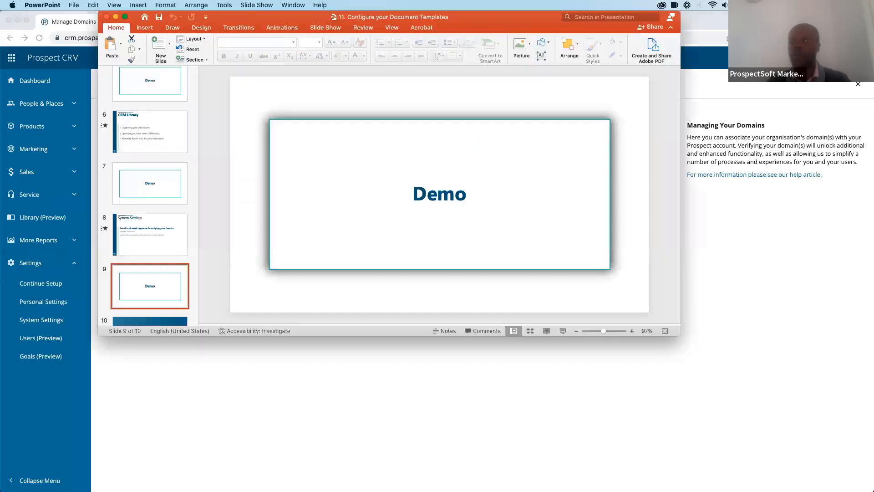
pyautogui.click(564, 332)
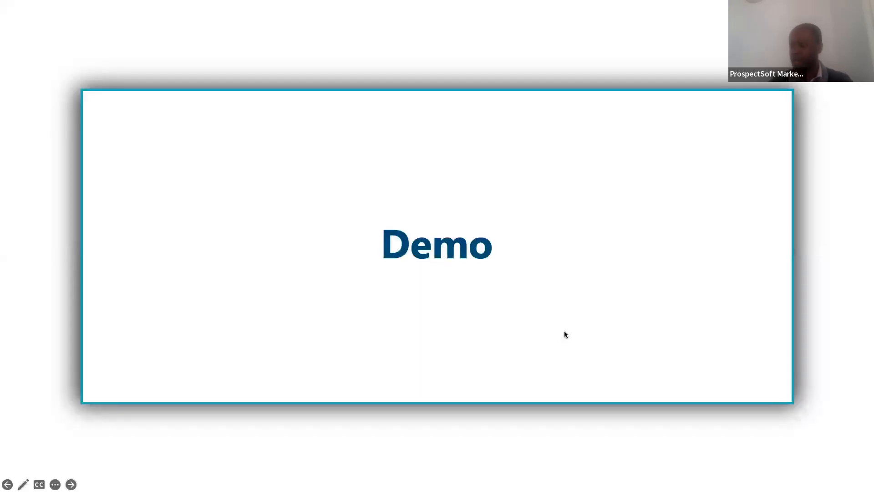